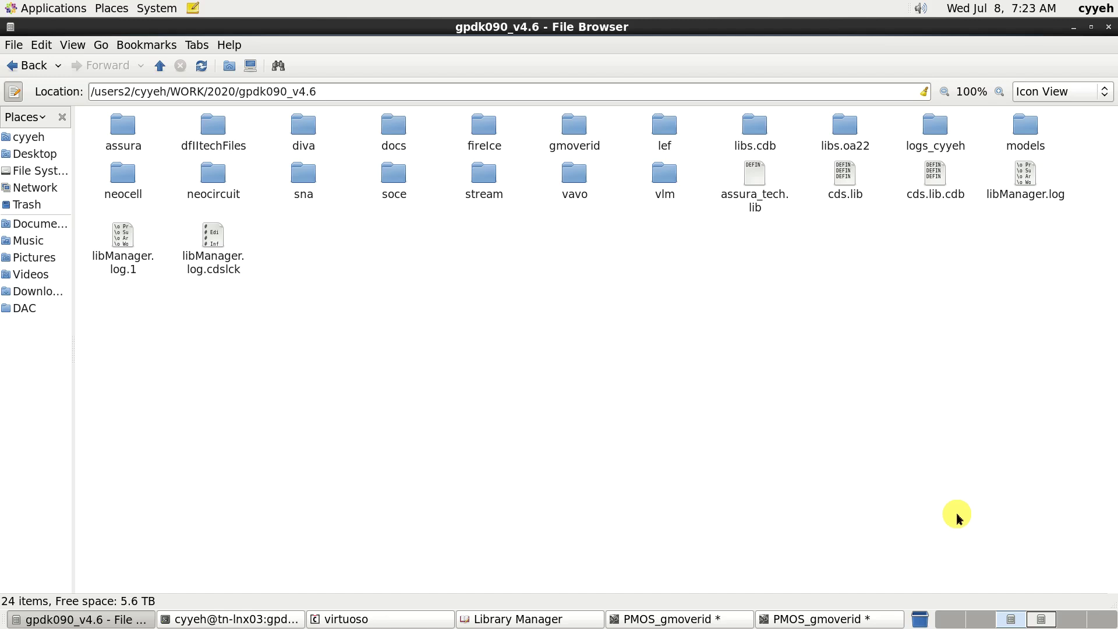
- Close the old ADE Explorer session so the PMOS_gmoverid schematic is in front
click(702, 620)
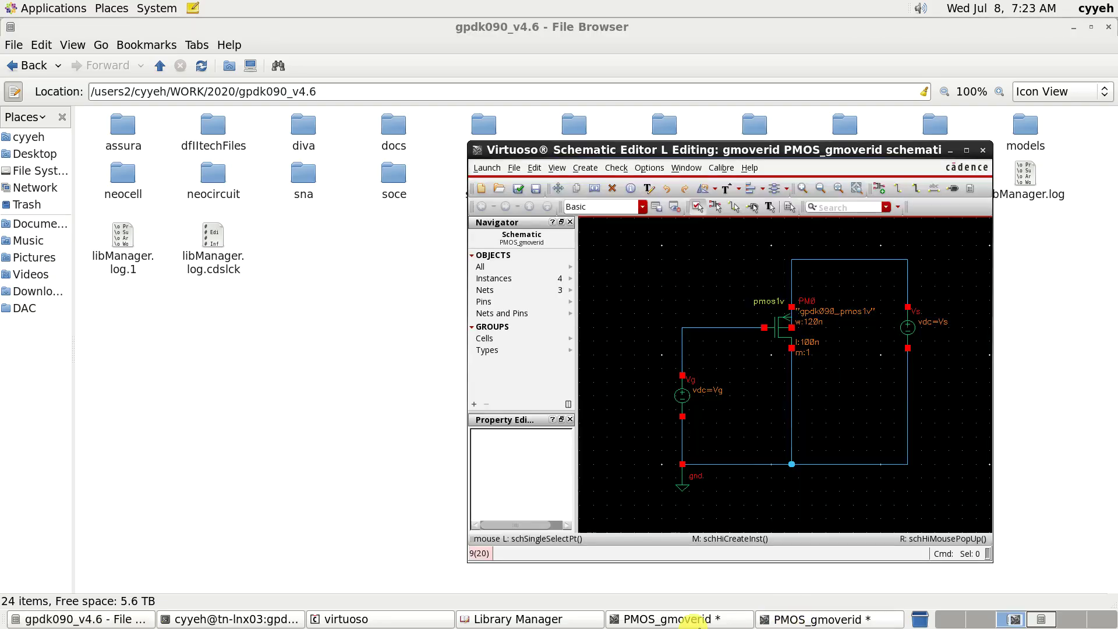
click(701, 619)
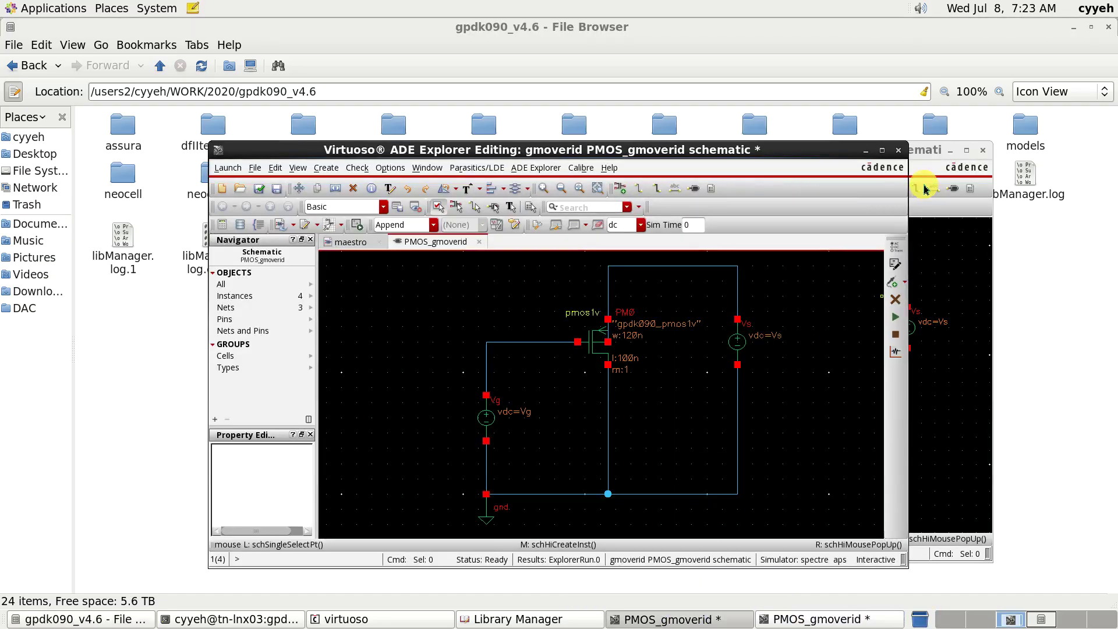
click(897, 149)
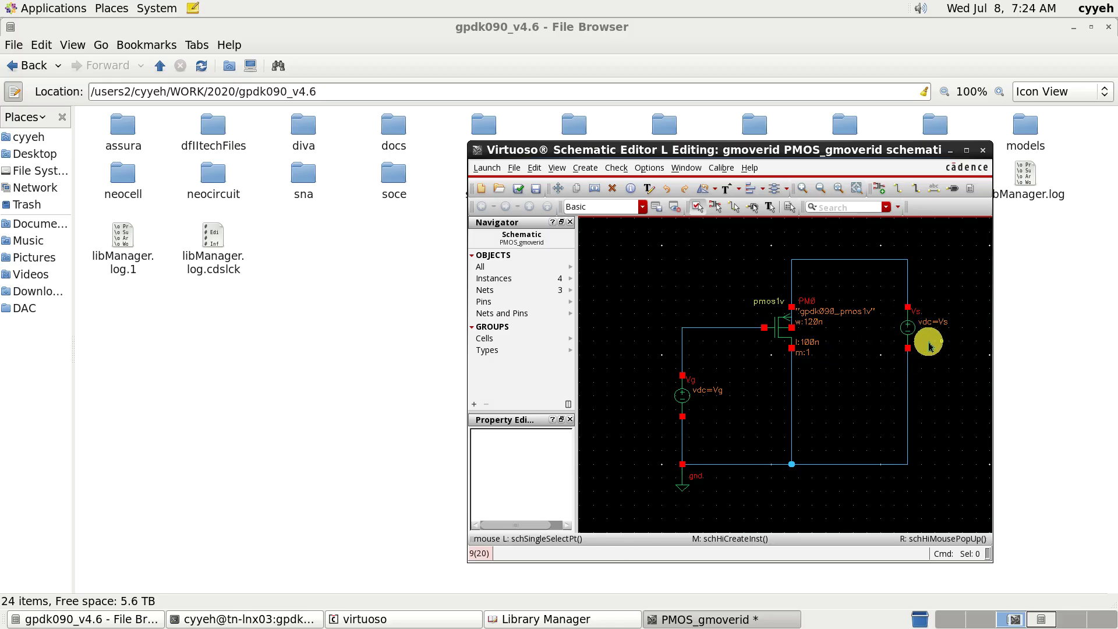
- Confirm the Vs source's DC voltage is Vs and close its properties unchanged
click(911, 329)
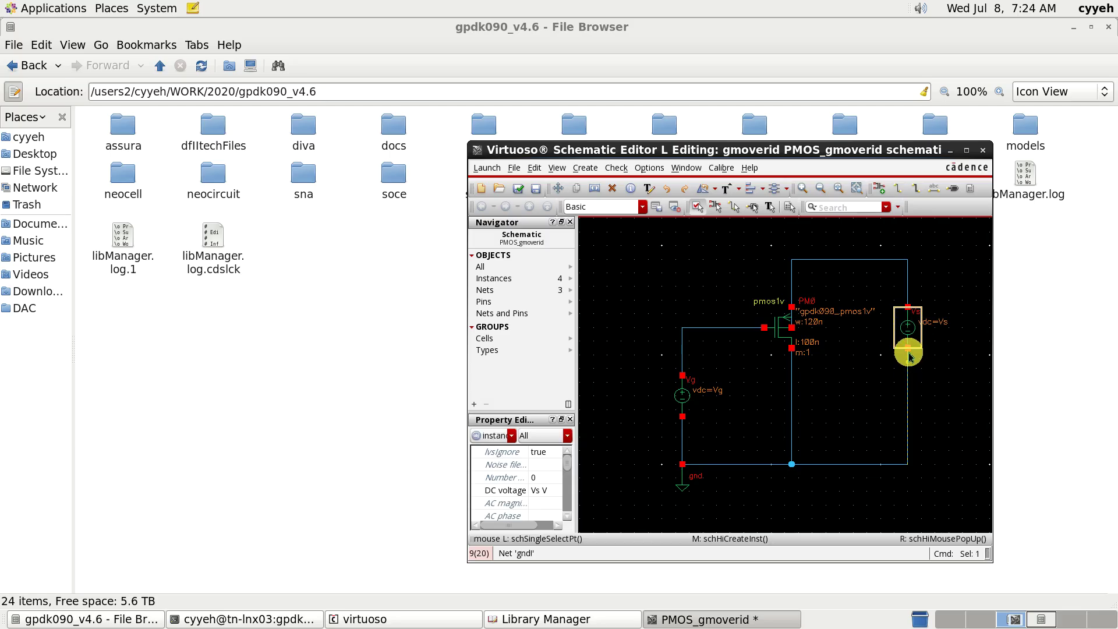
click(913, 337)
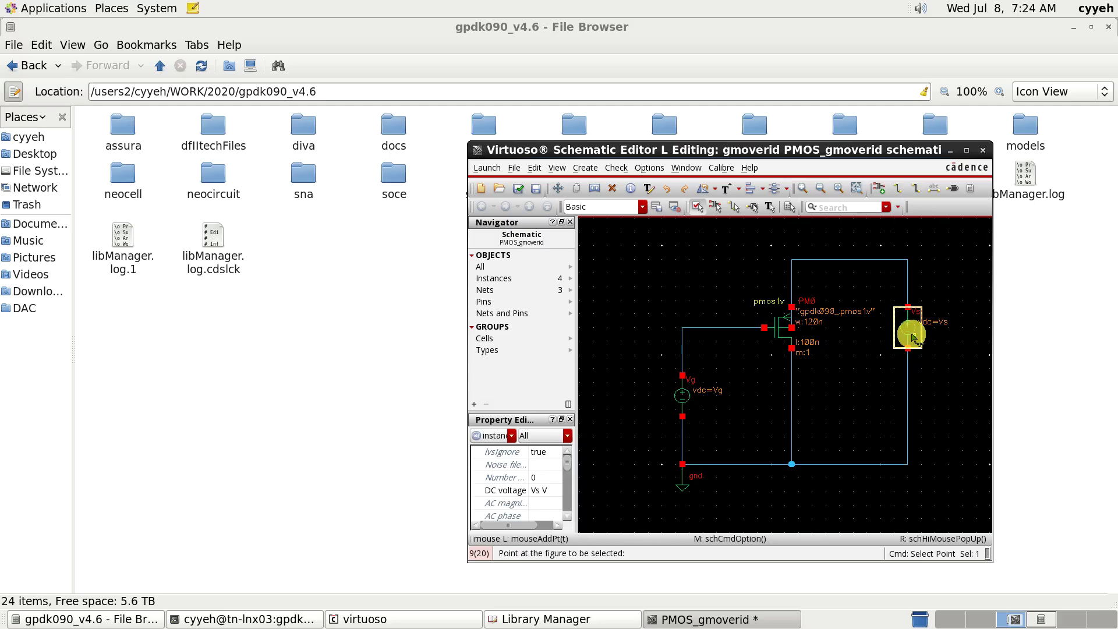
double_click(912, 336)
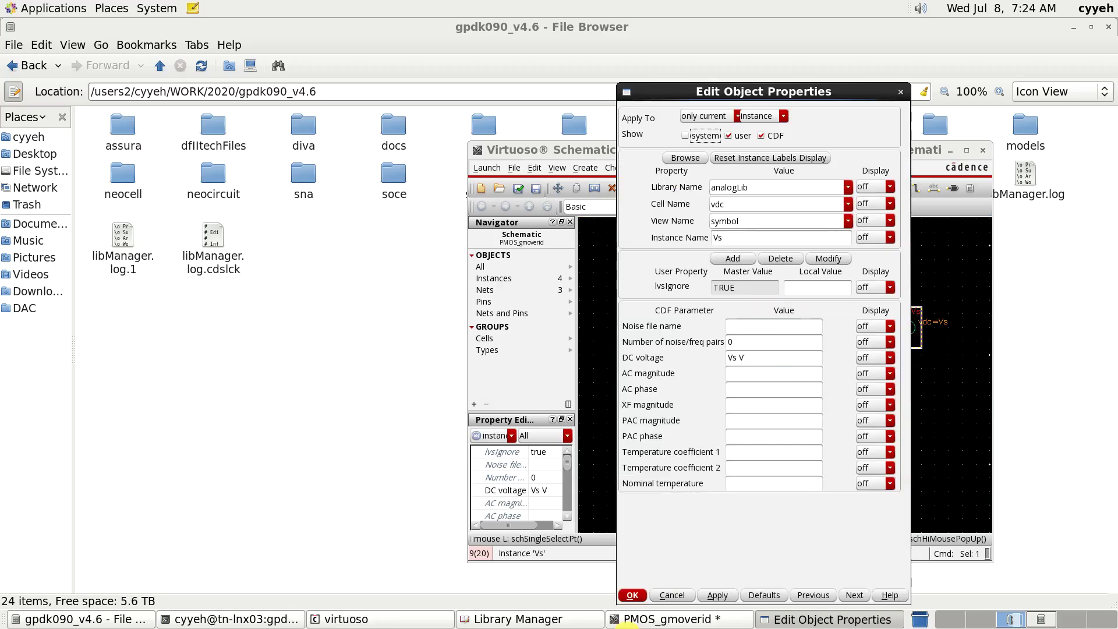
click(634, 595)
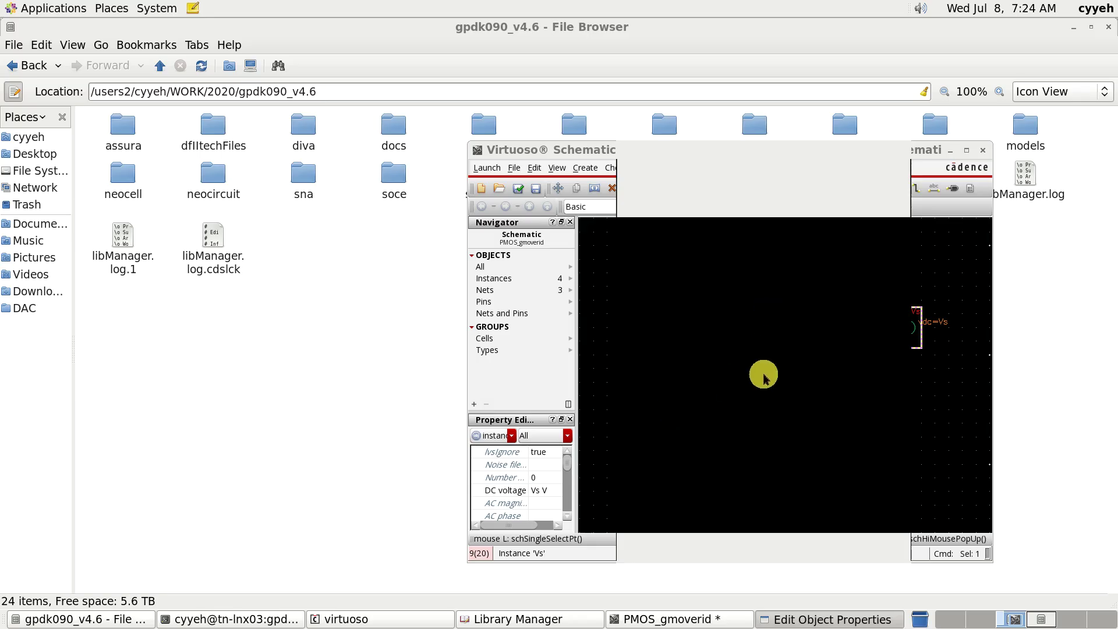
- Confirm the Vg source's DC voltage is Vg, then open transistor PM0's properties
click(688, 402)
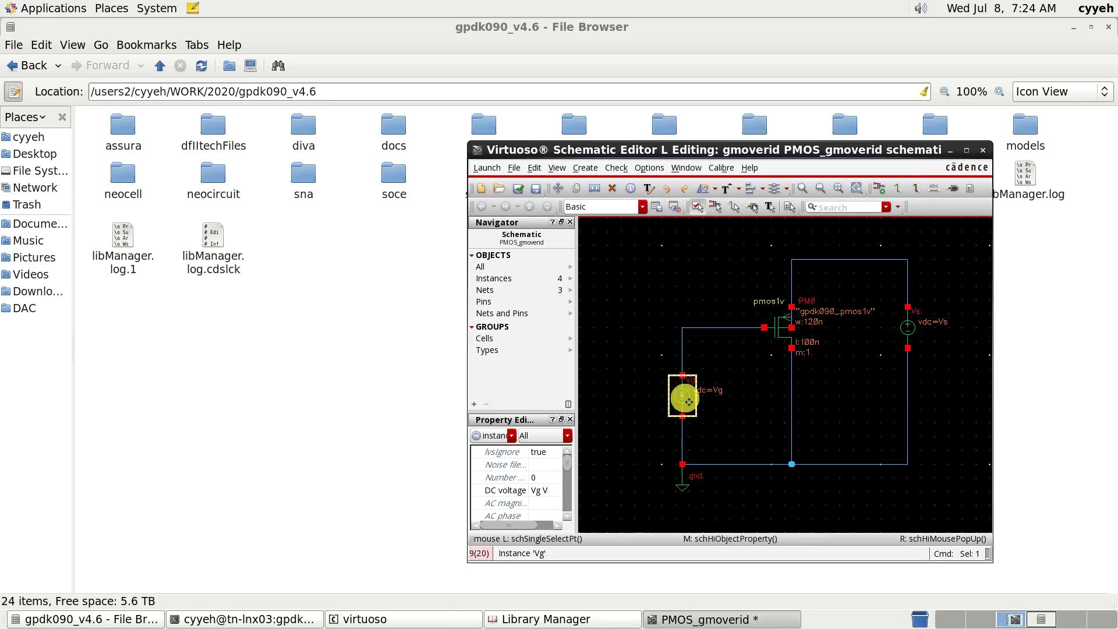
key(q)
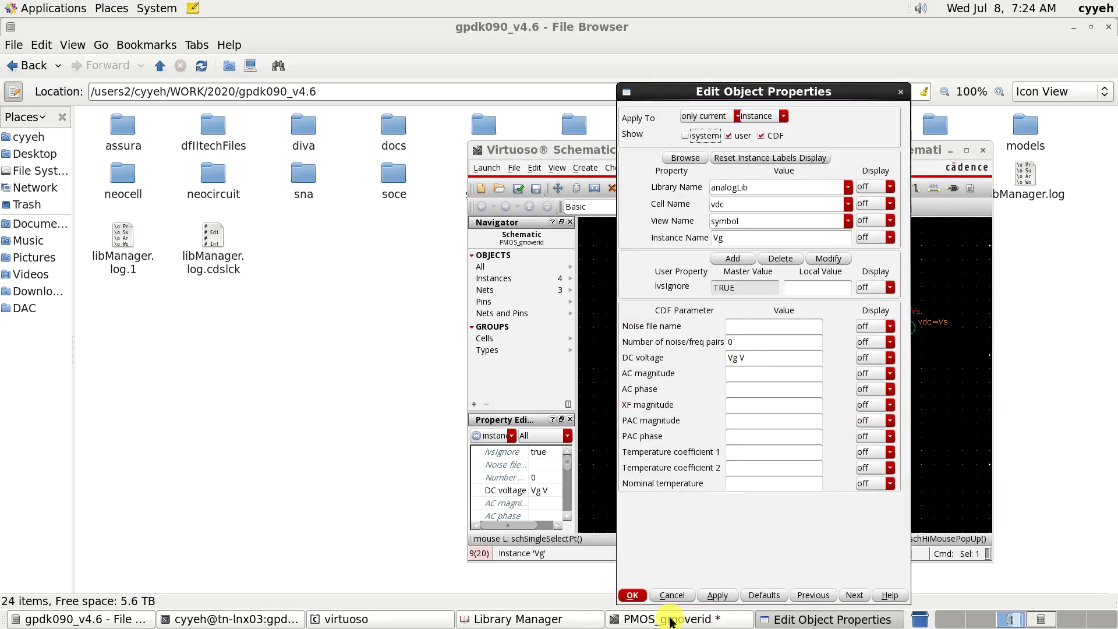
click(633, 595)
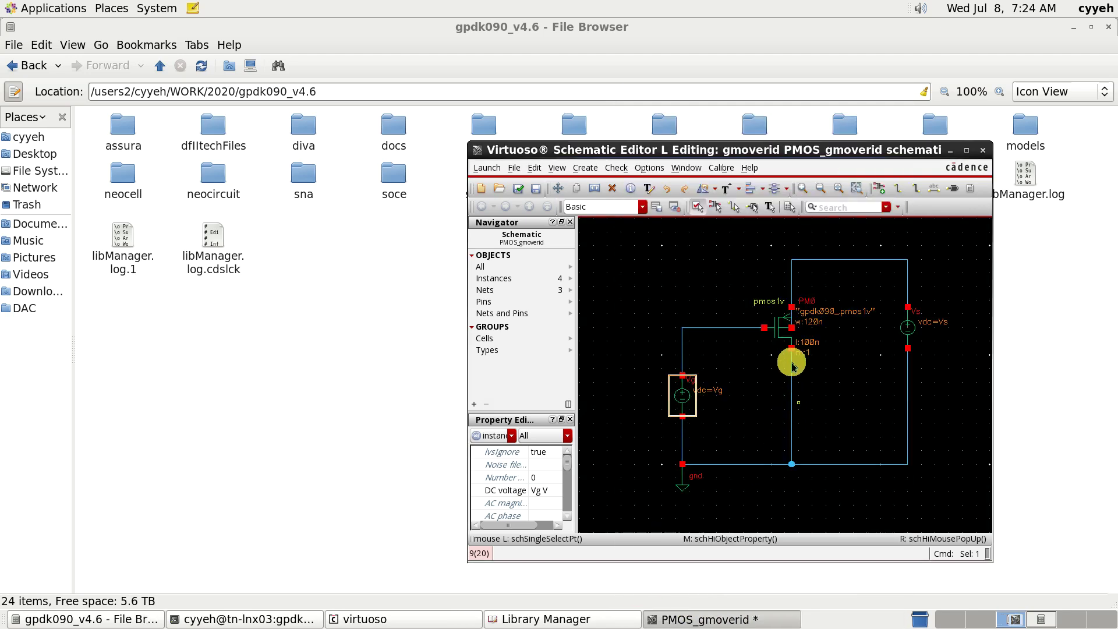
click(780, 344)
key(q)
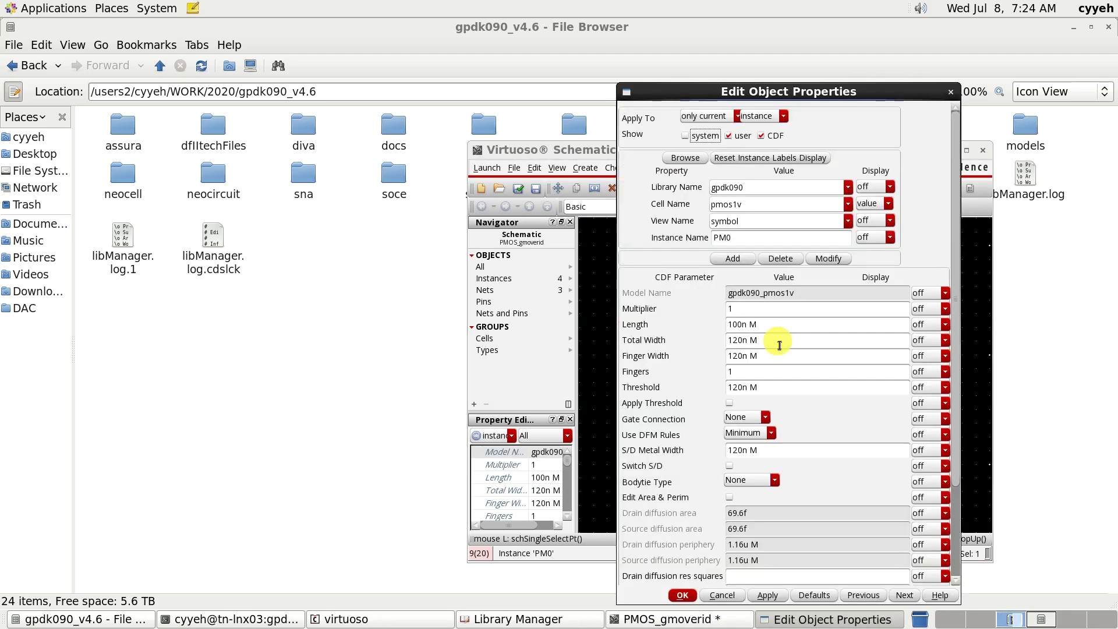
- Set PM0's Multiplier to mul, Length to L_sweeep and Finger Width to W_sweep
click(769, 313)
double_click(769, 314)
text(mul)
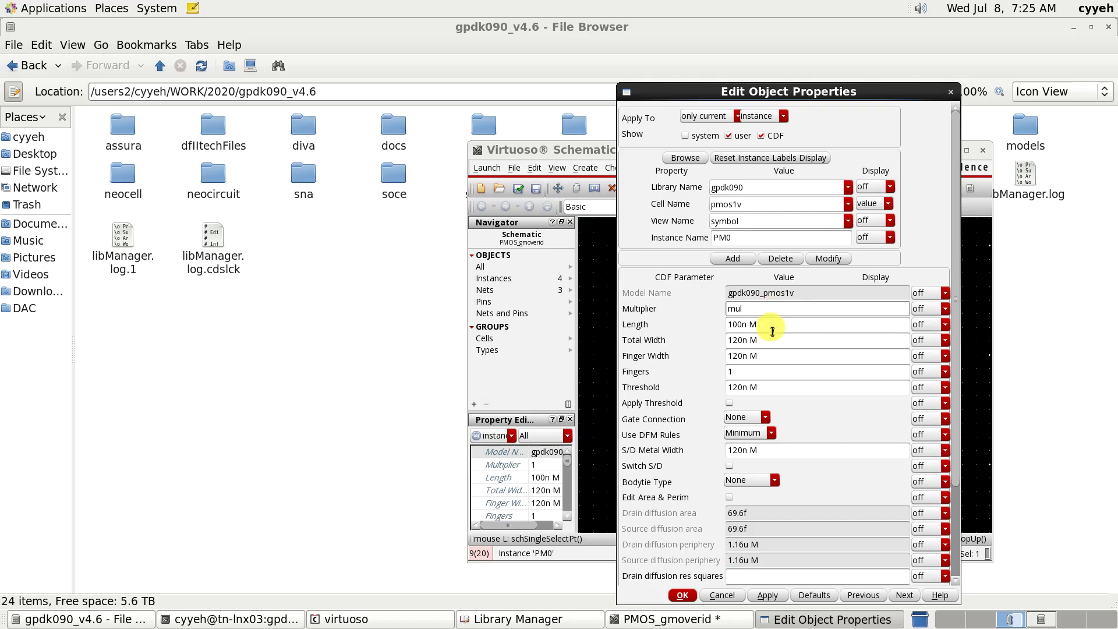
key(Tab)
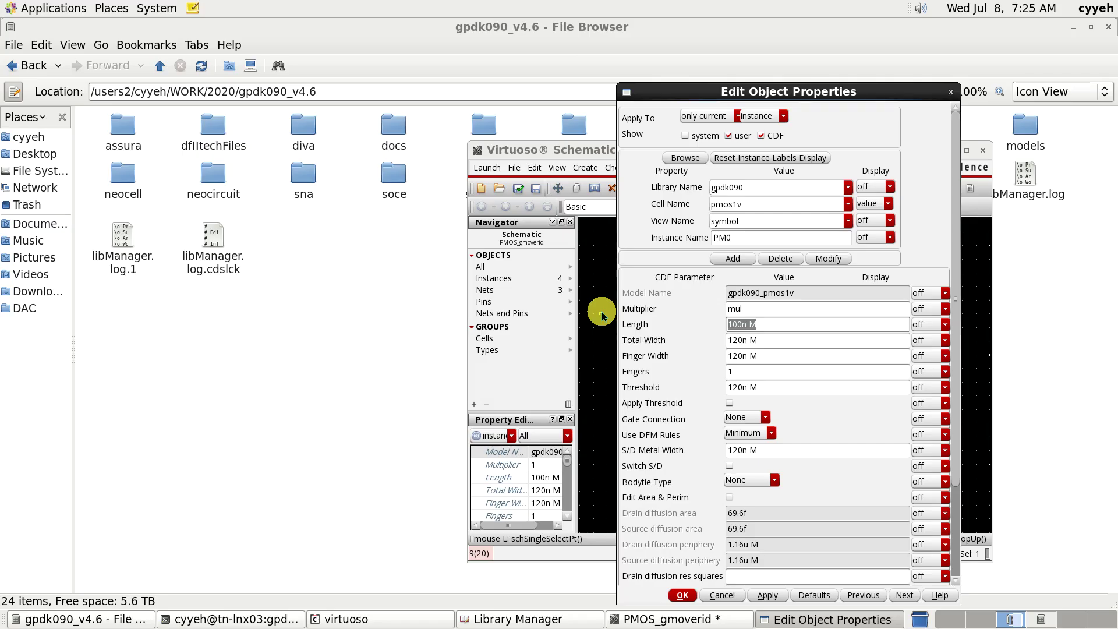
text(L_sweeep[)
click(766, 357)
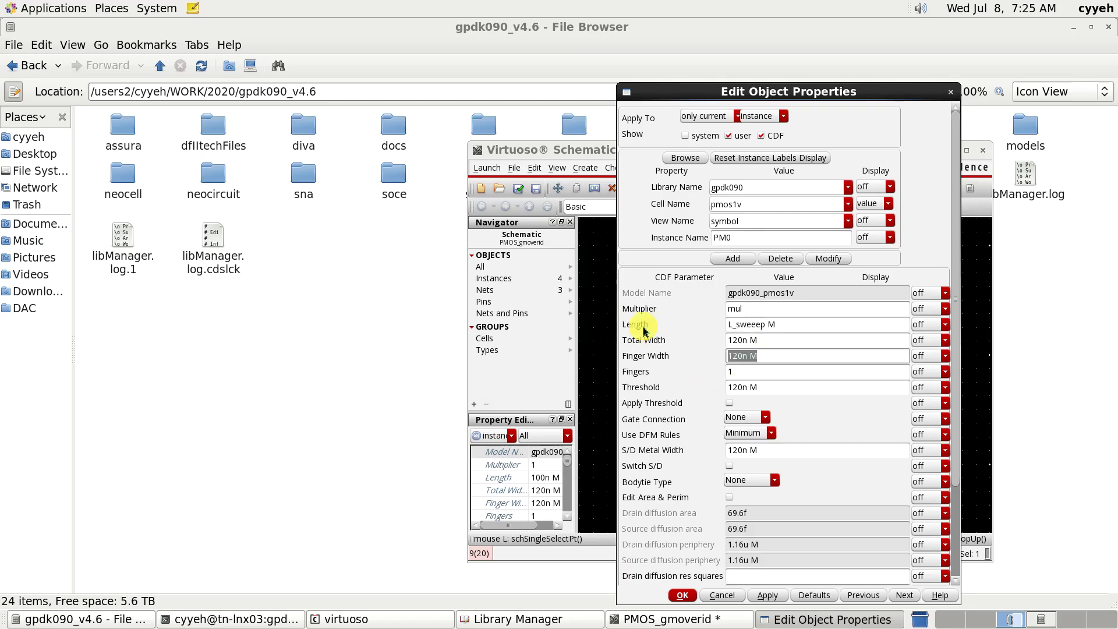
text(W-)
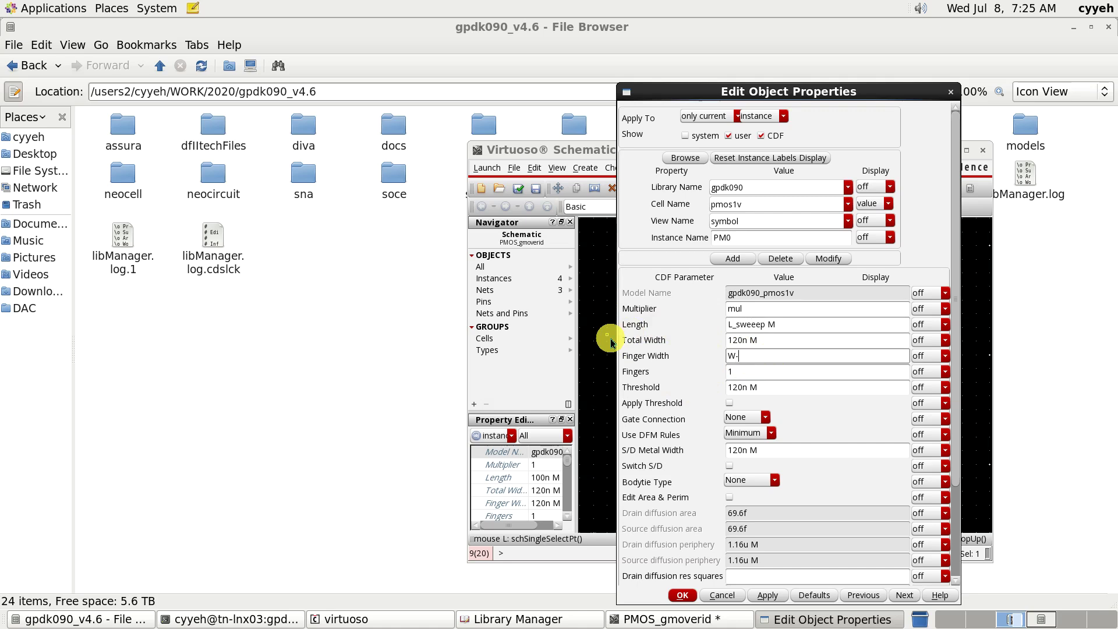
text(_sweep)
click(765, 373)
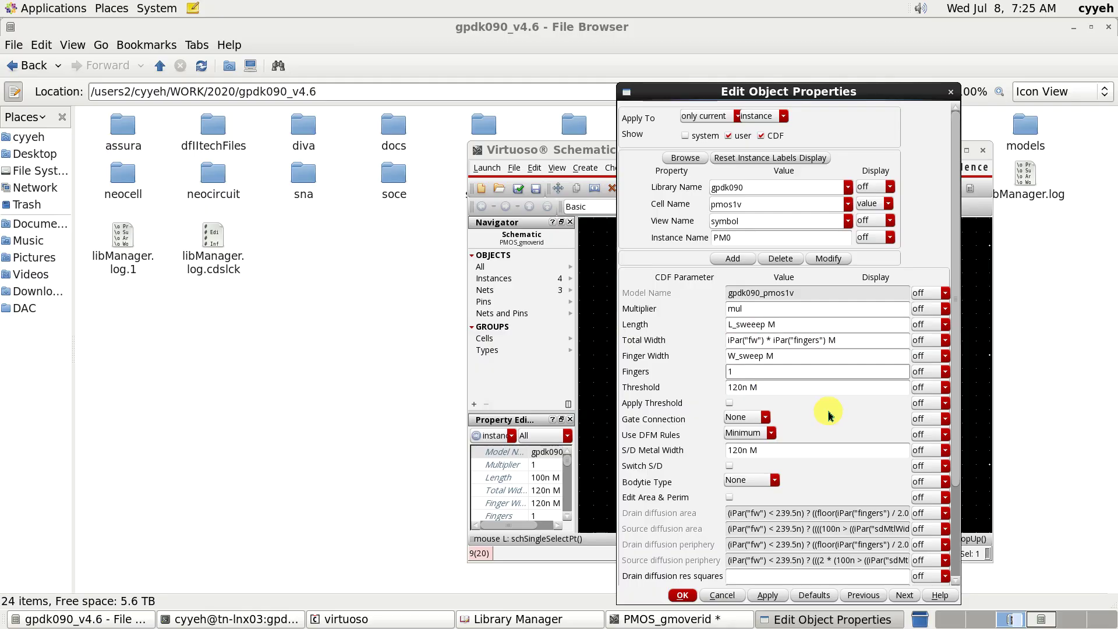
click(681, 595)
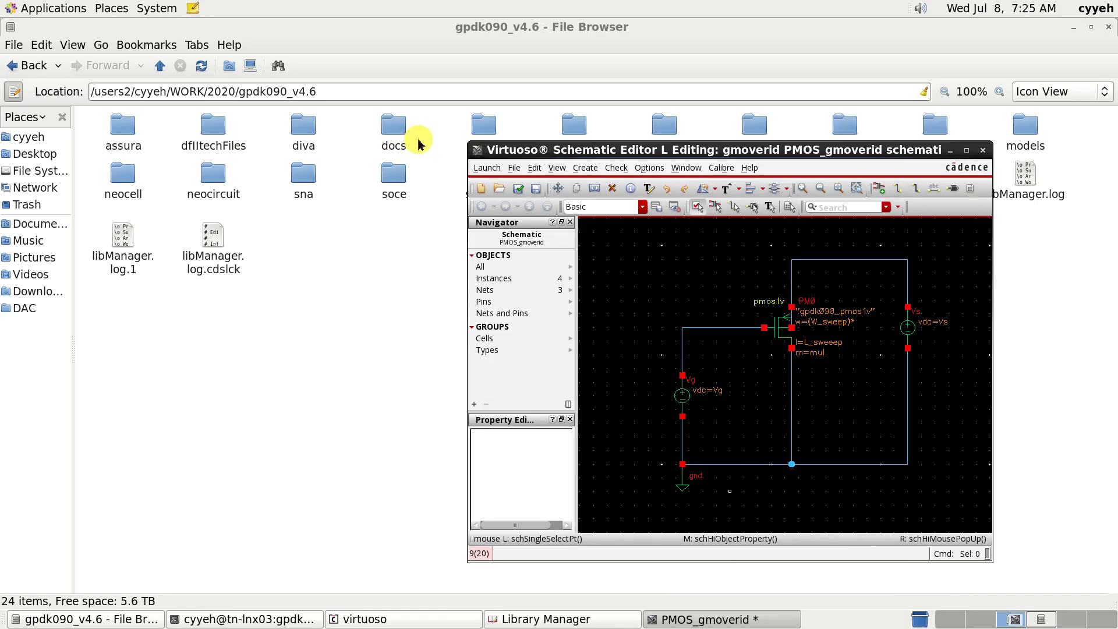
- Launch ADE Explorer on the schematic and create a new view named maestro2
click(487, 167)
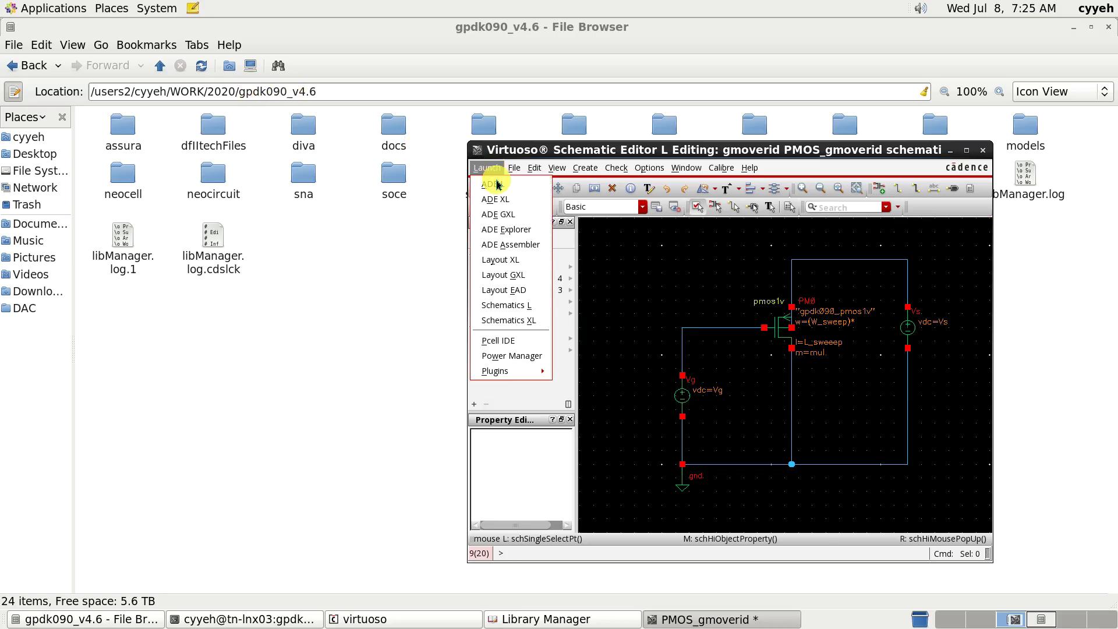
click(518, 235)
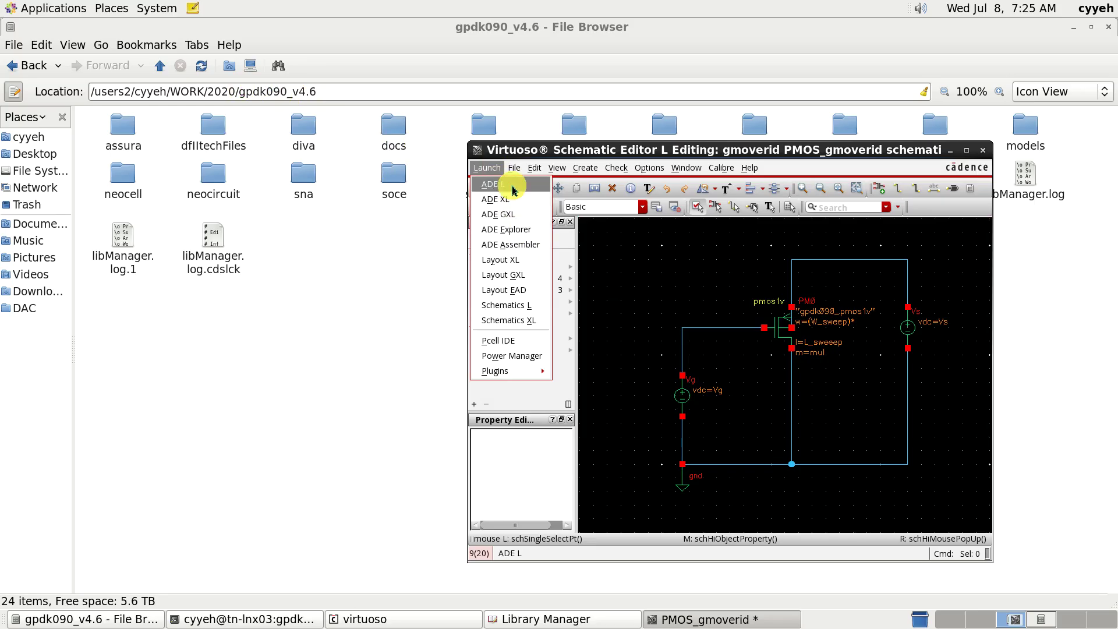
click(517, 230)
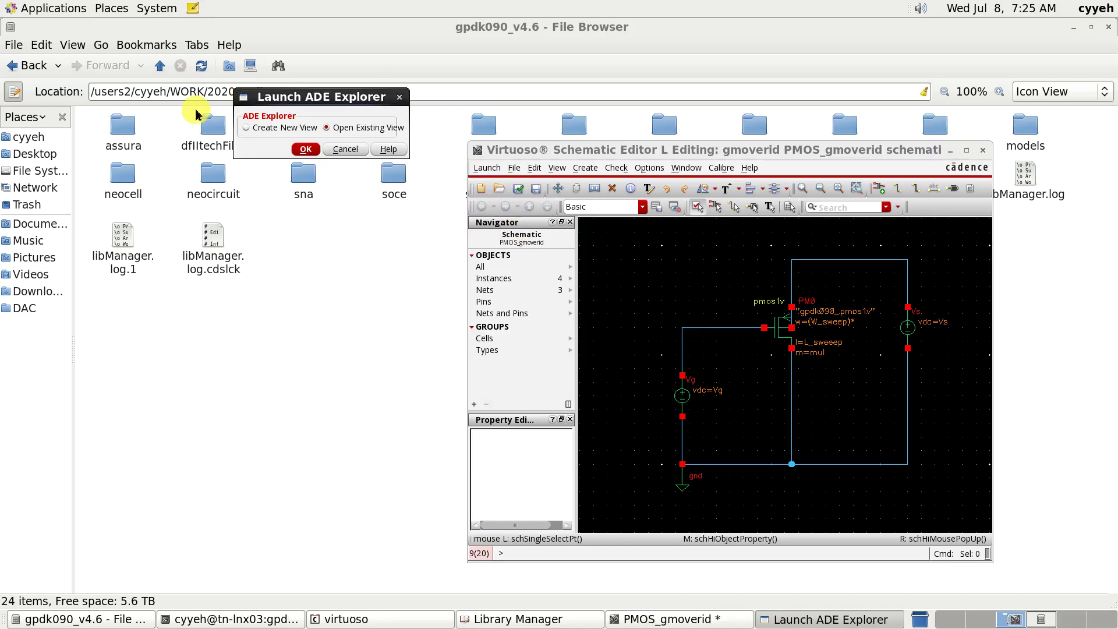
click(265, 129)
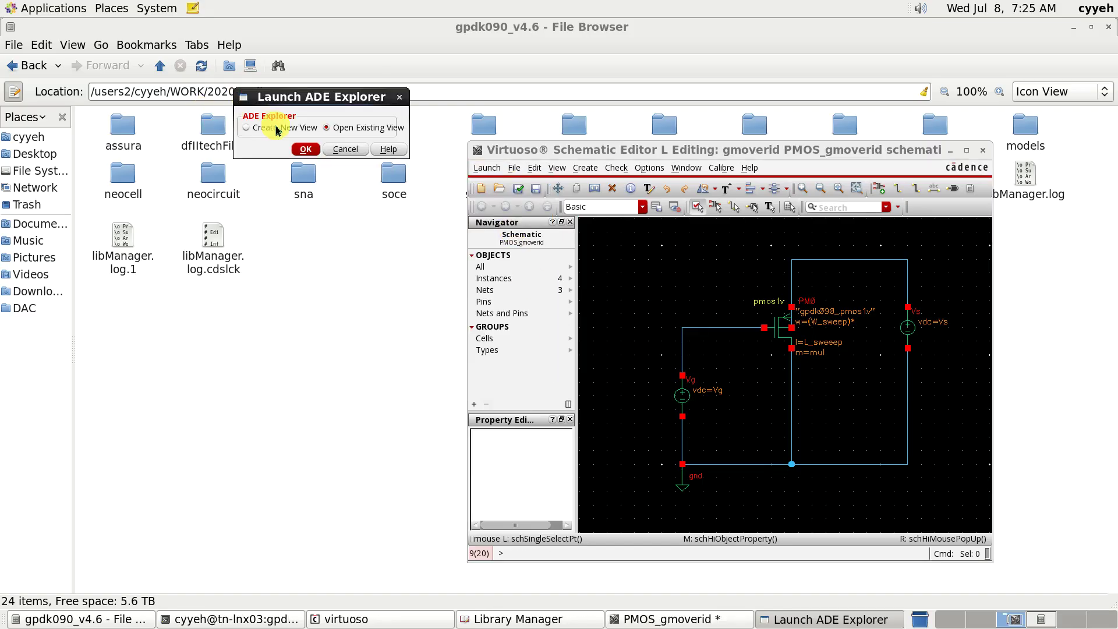
click(305, 149)
click(350, 154)
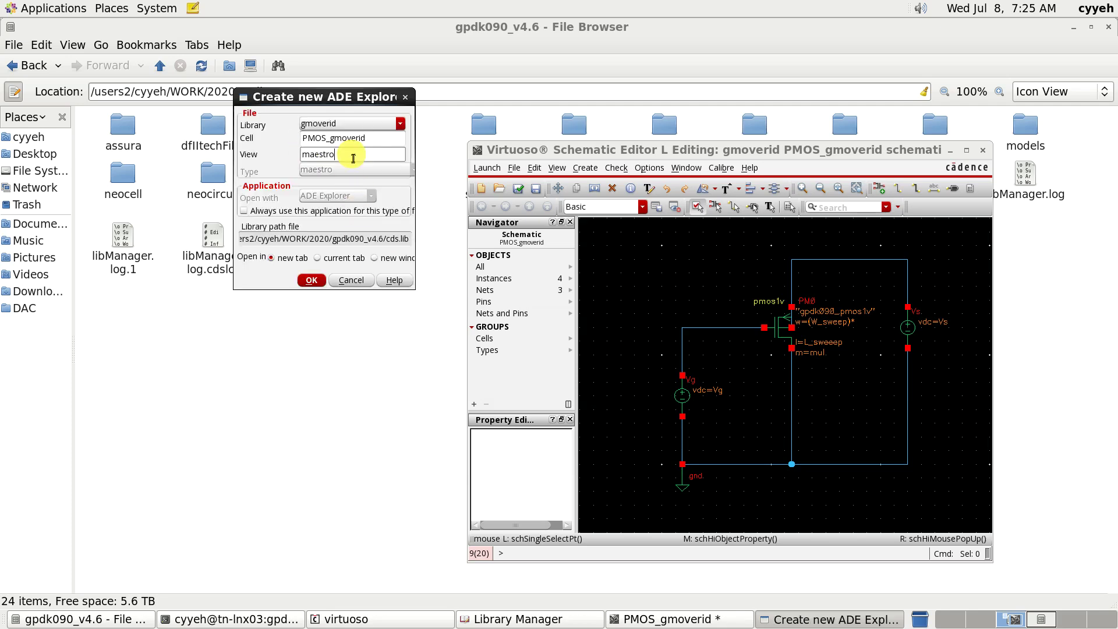
text(2)
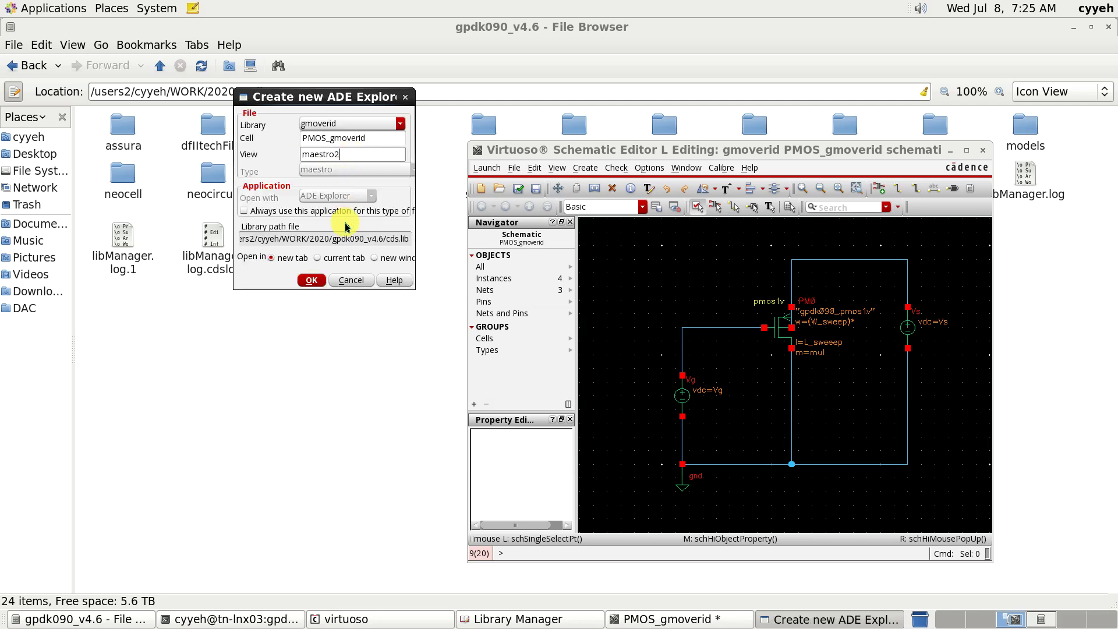
click(312, 280)
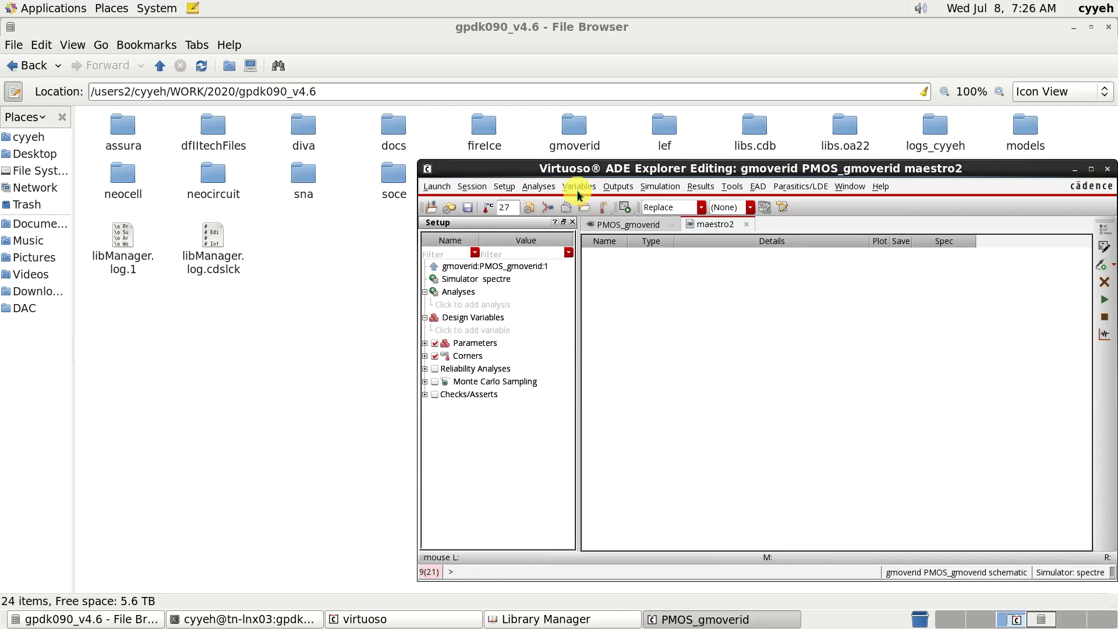
- Import the schematic's design variables and set L_sweeep to the range 0.5u:0.5u:4u
click(579, 191)
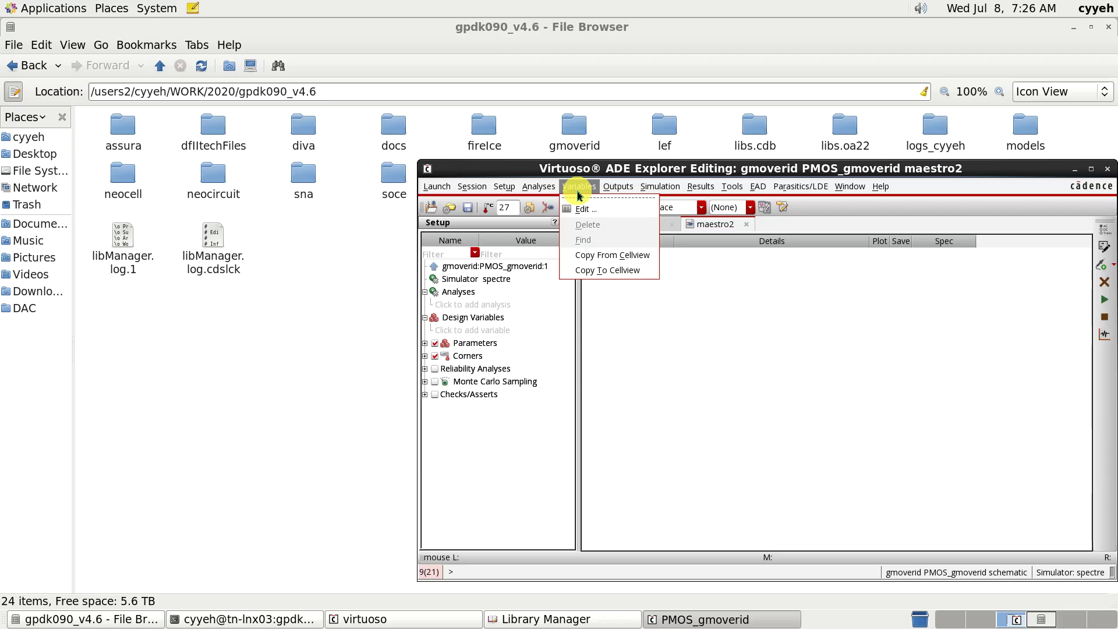
click(634, 260)
click(485, 333)
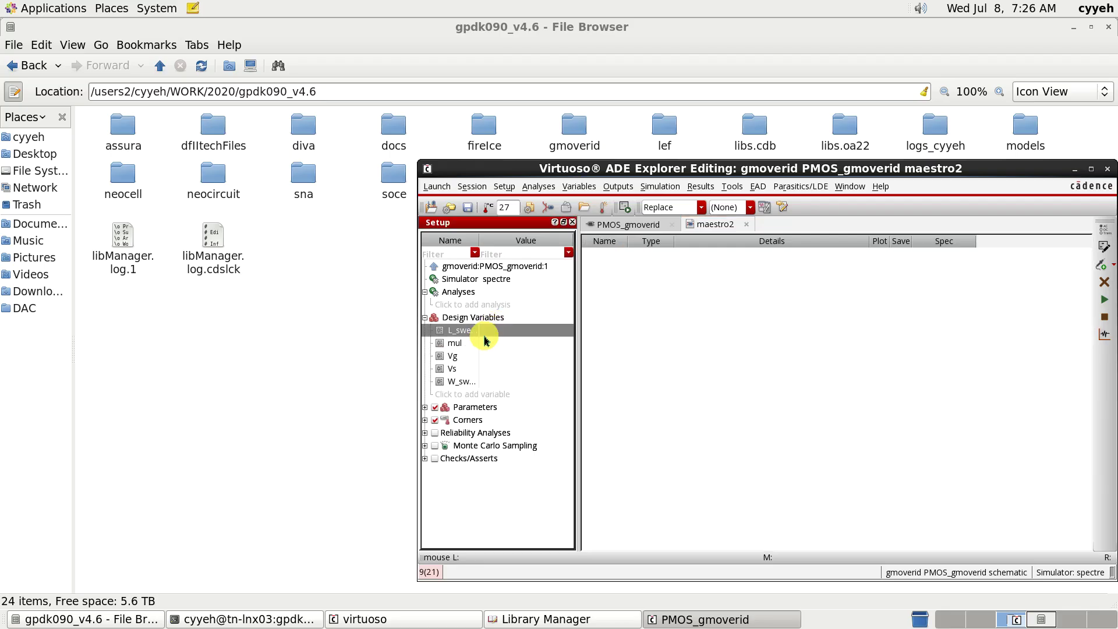
click(505, 330)
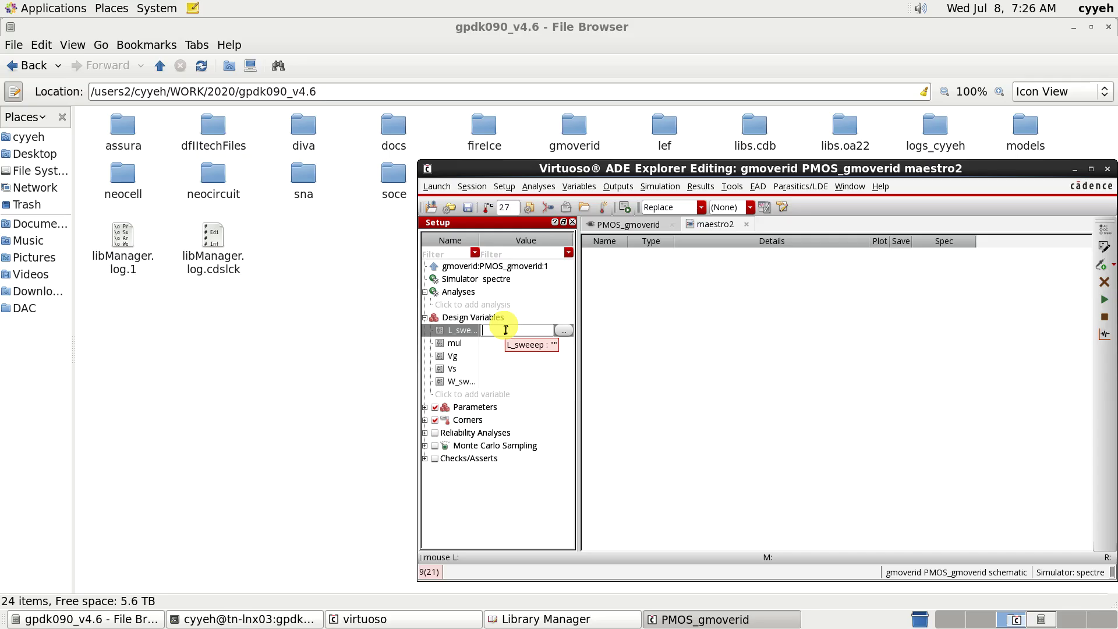
text(0.5u:4)
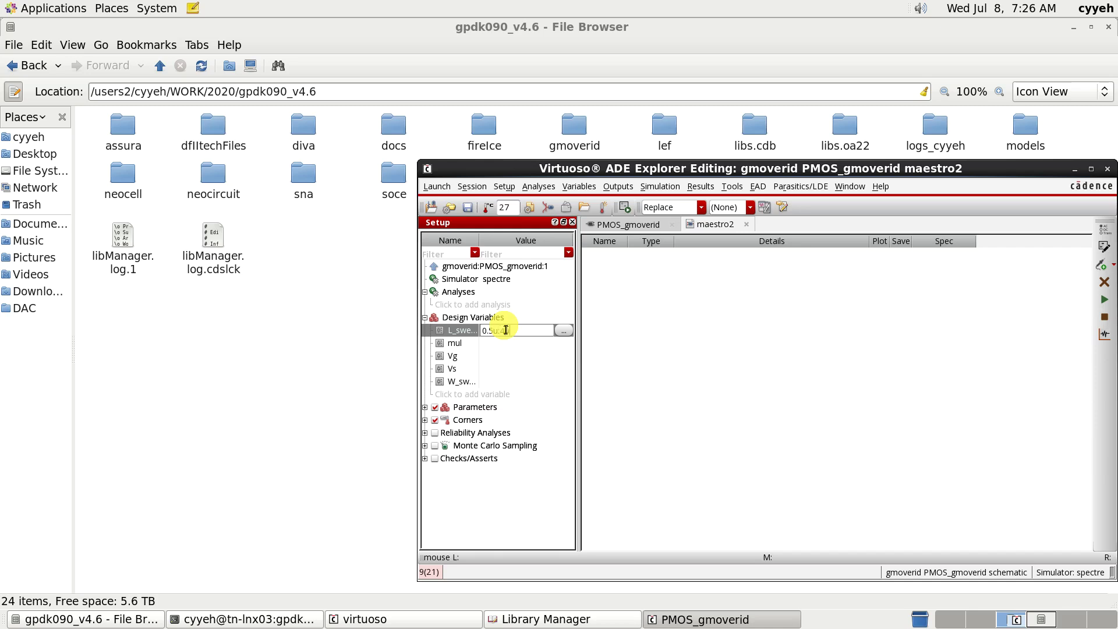
text(0.1:4u)
text(u)
text(:)
click(509, 344)
- Set the mul design variable to 1
click(510, 346)
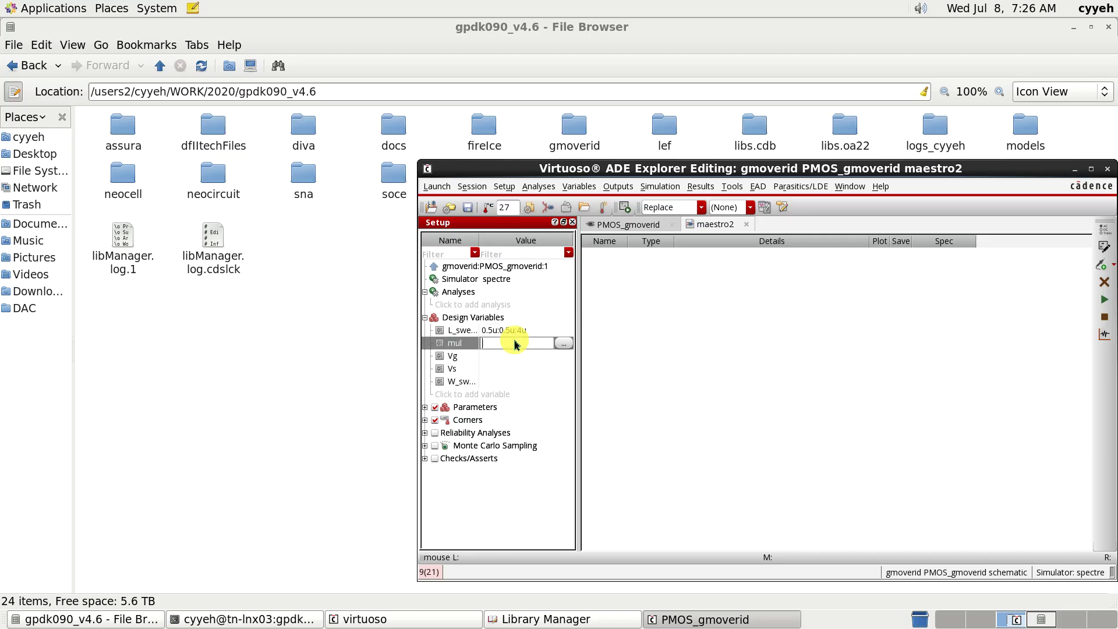
text(1)
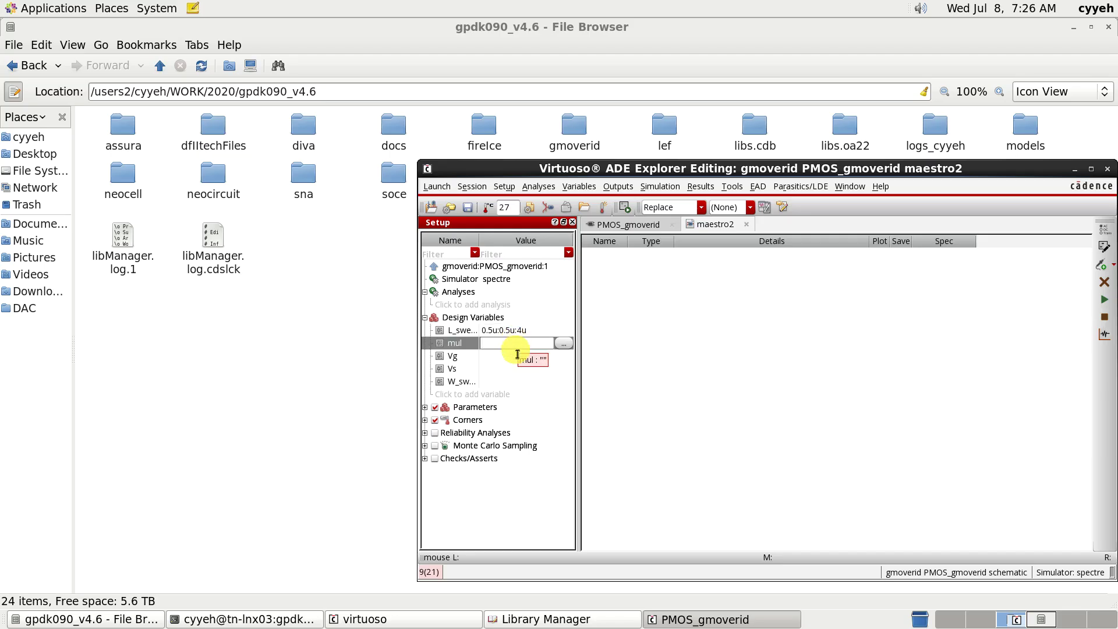
click(507, 357)
click(507, 358)
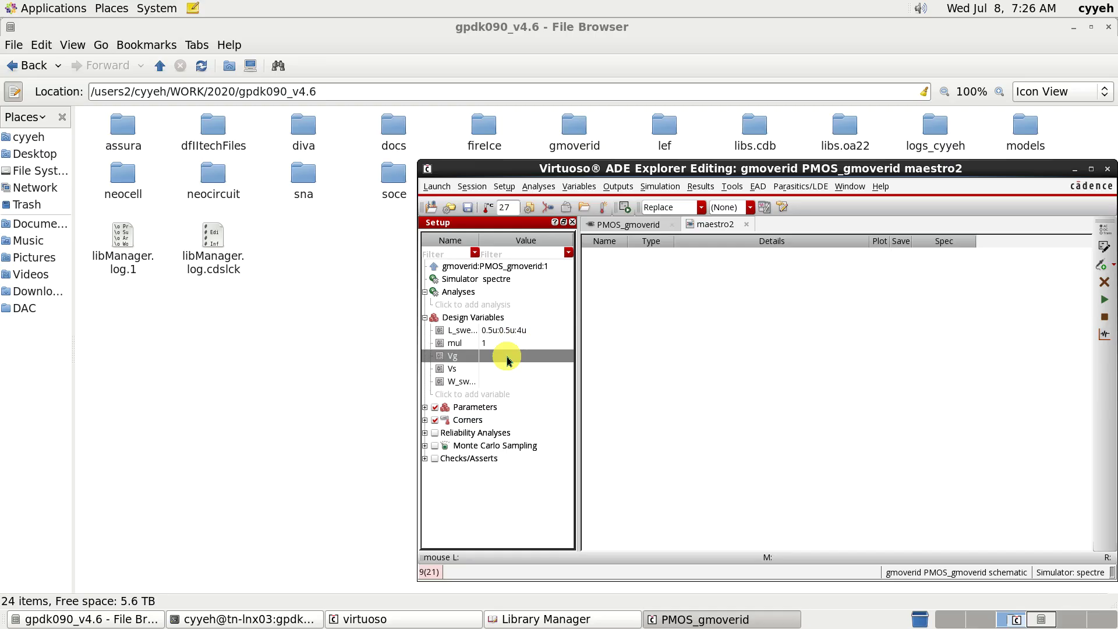
- Set design variables Vg and Vs to 0.6 each
click(507, 356)
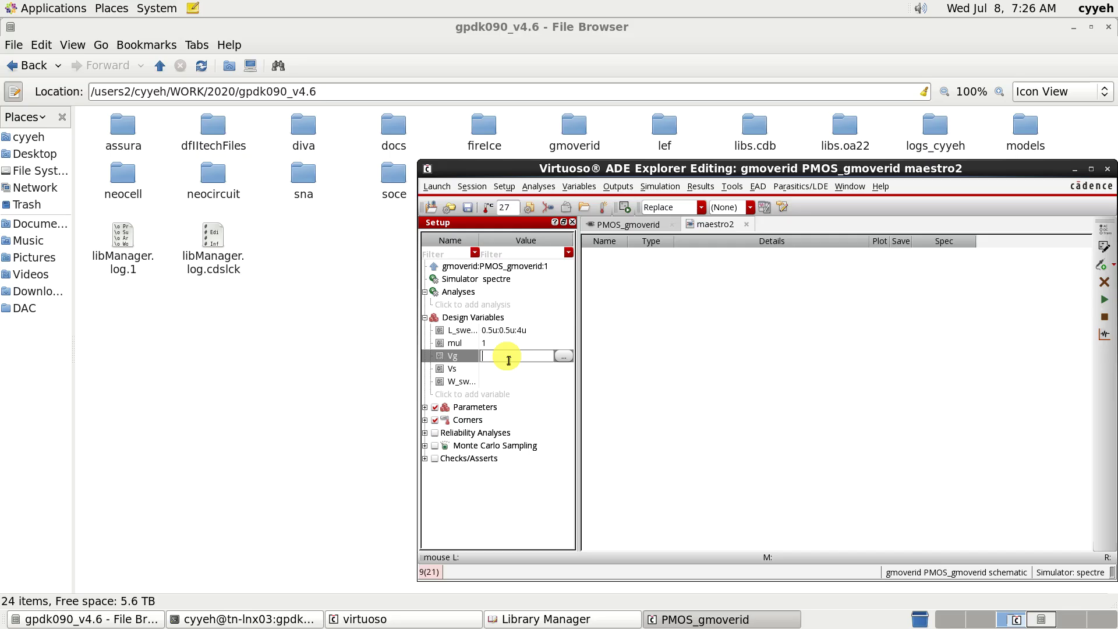
text(0.6)
key(Return)
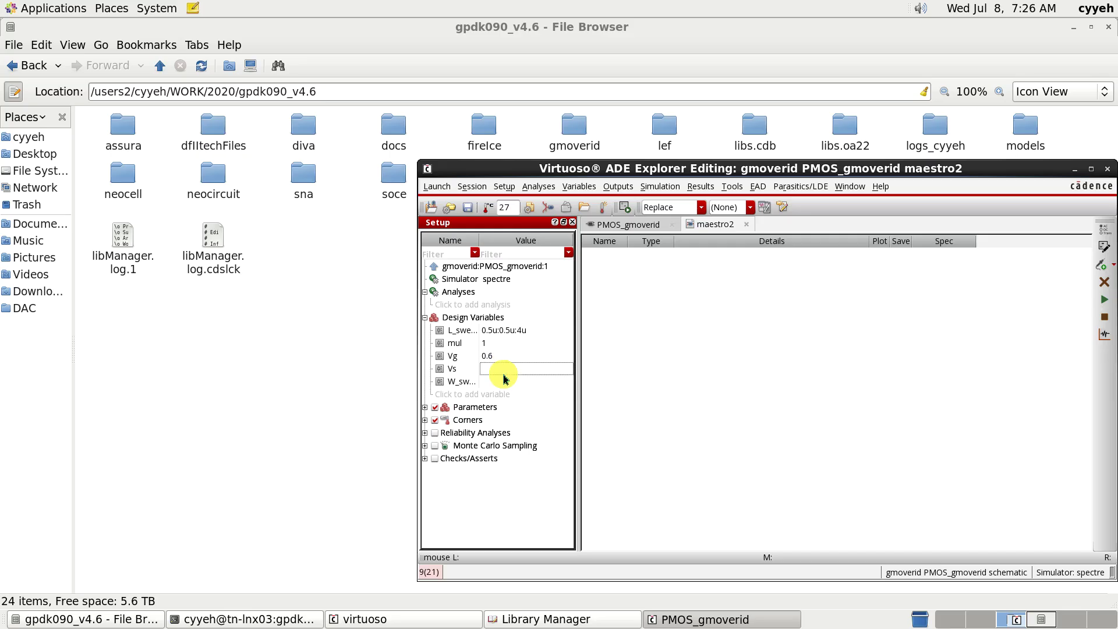
click(505, 374)
click(510, 371)
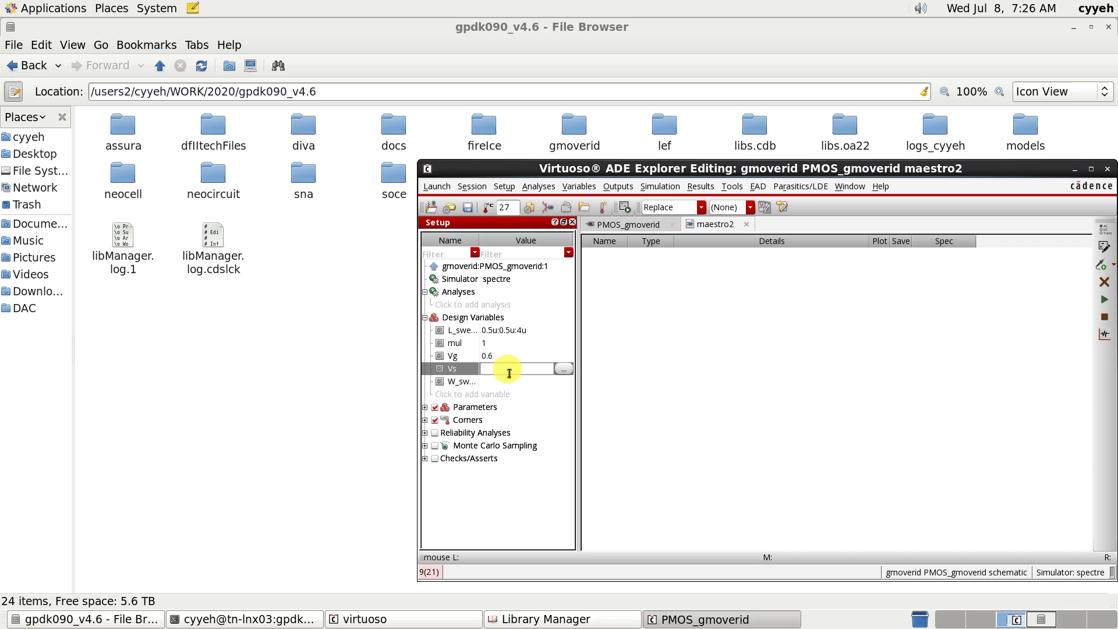
text(0.6)
click(508, 383)
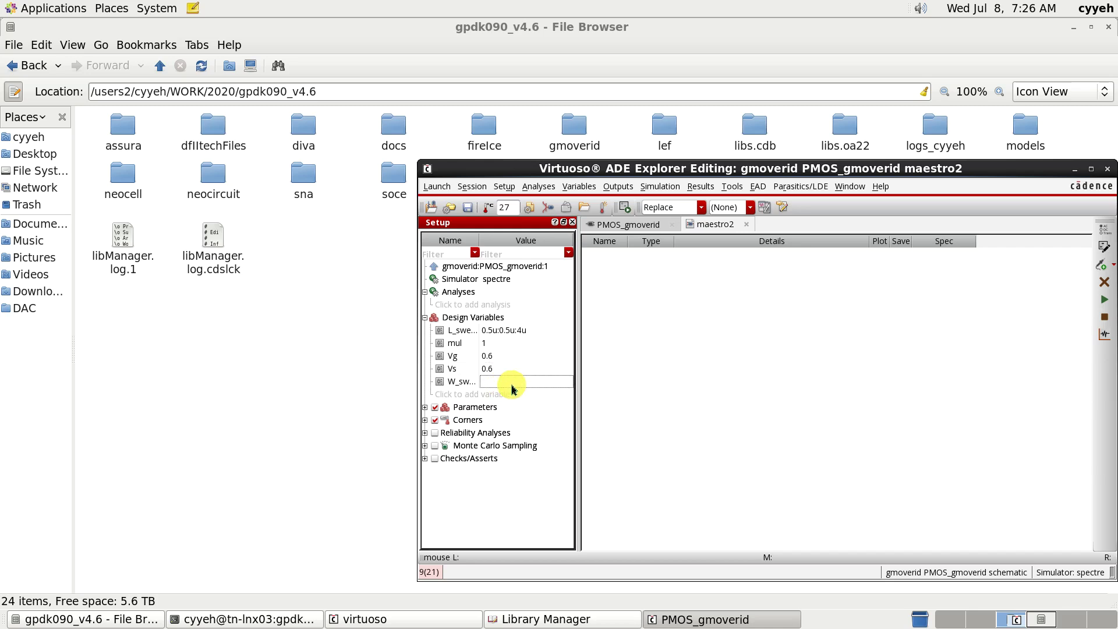
- Set the W_sweep design variable to 10u
click(512, 384)
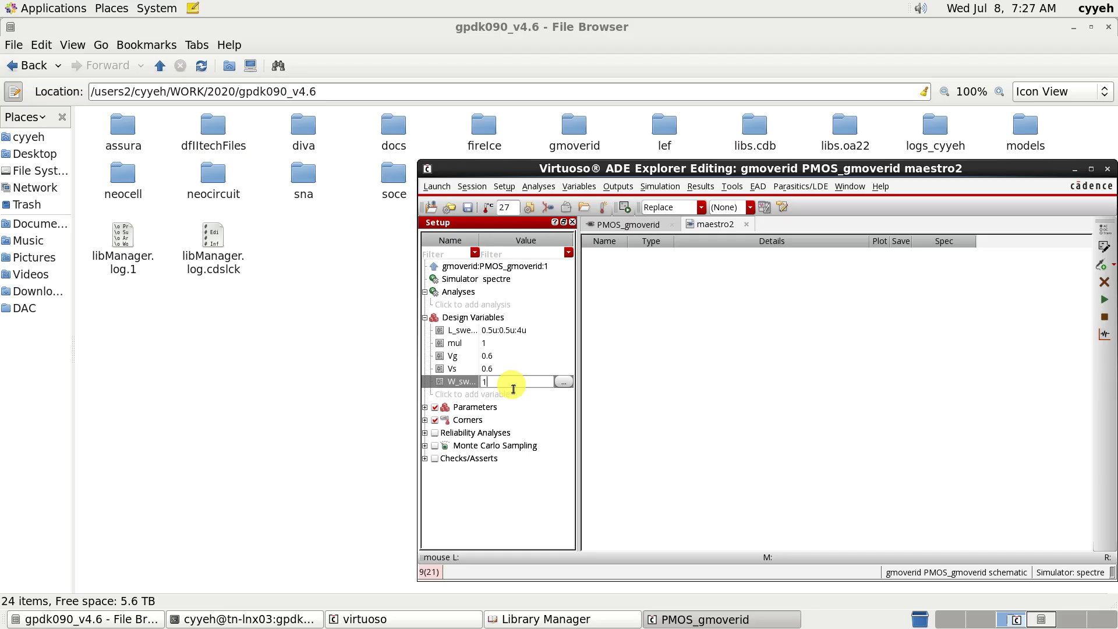
text(0u)
key(Return)
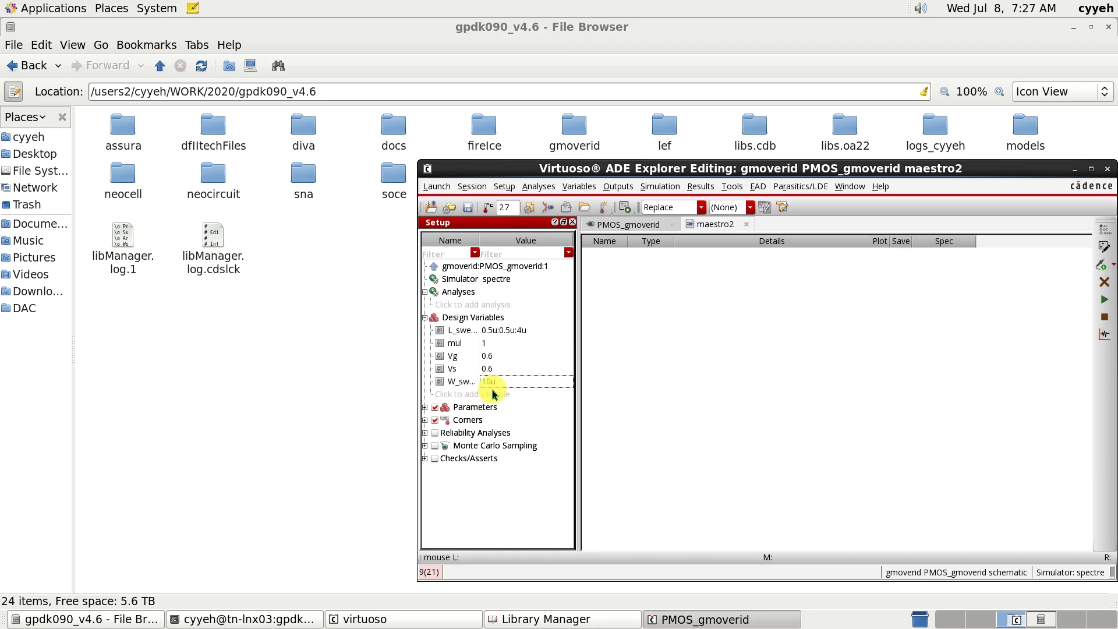
click(501, 356)
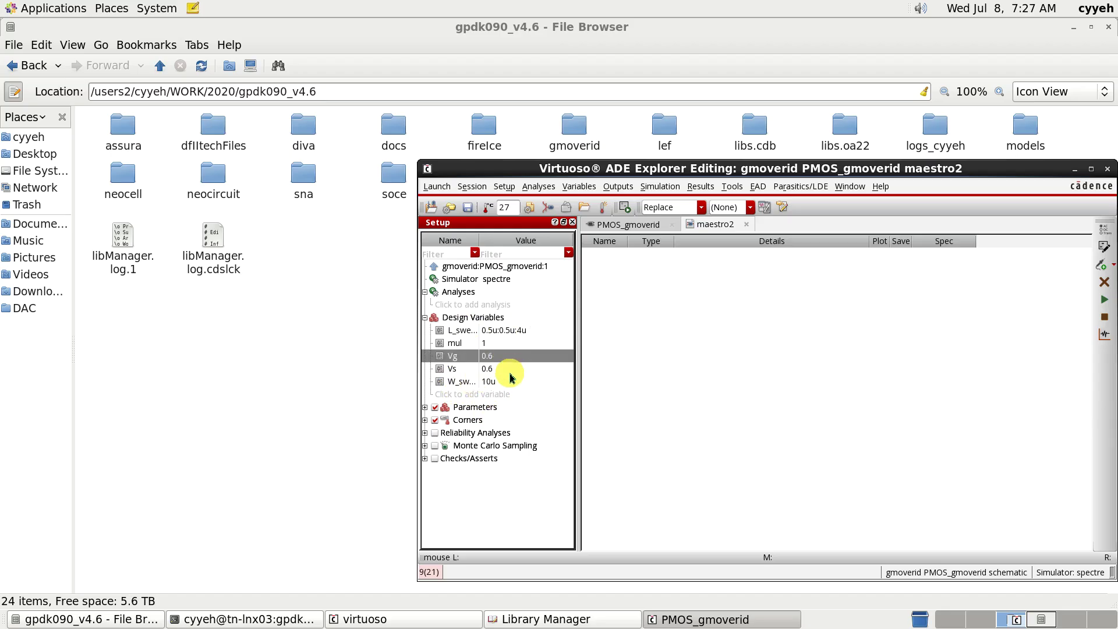
click(510, 372)
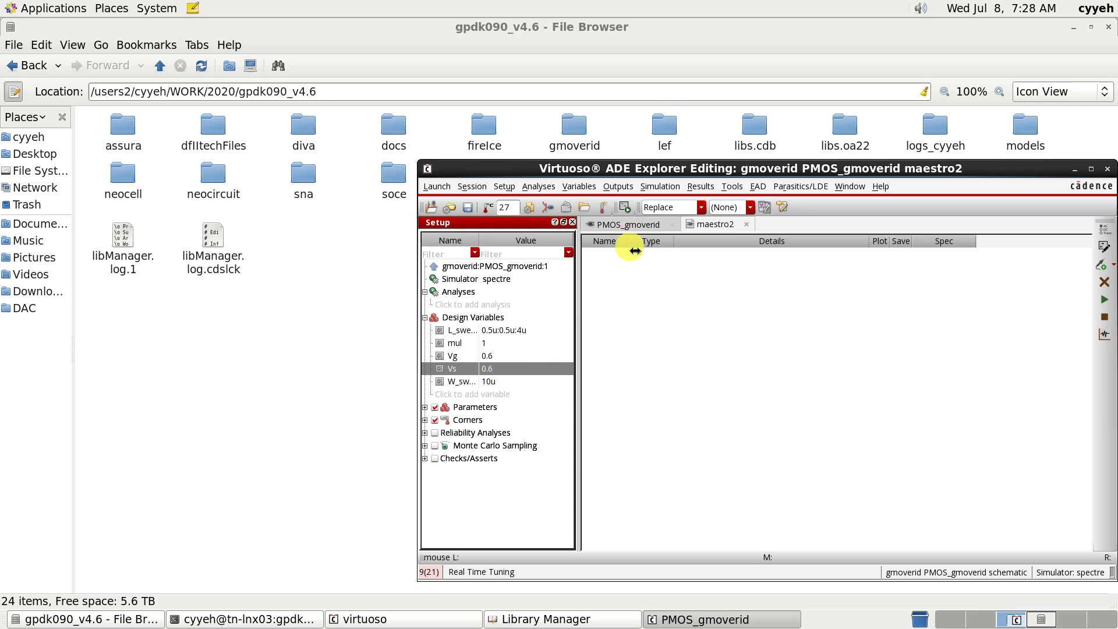
click(641, 224)
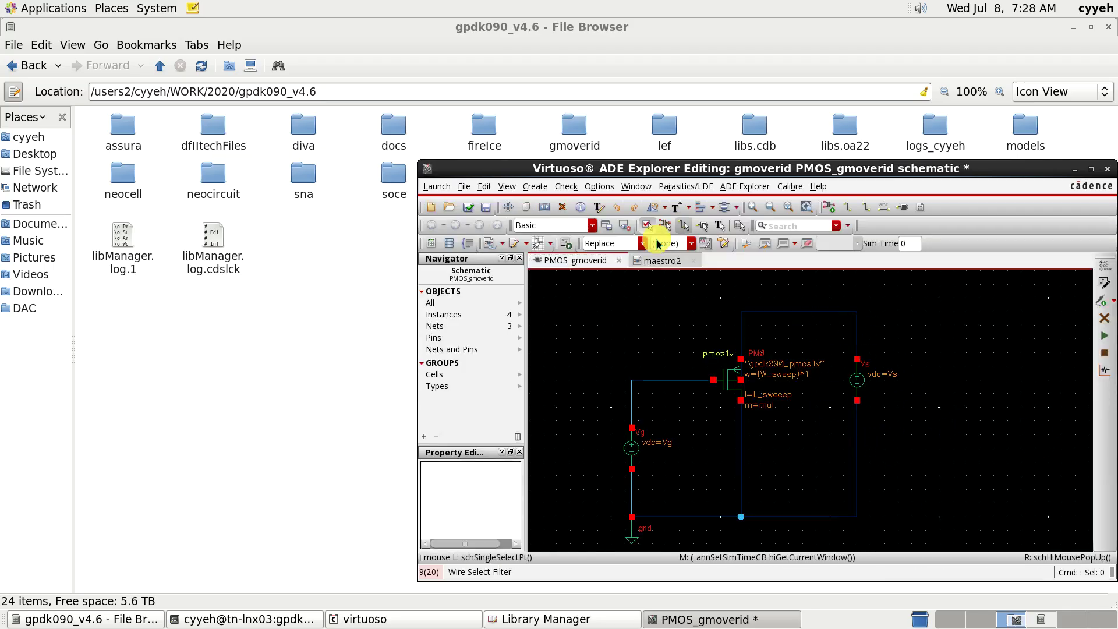
click(660, 260)
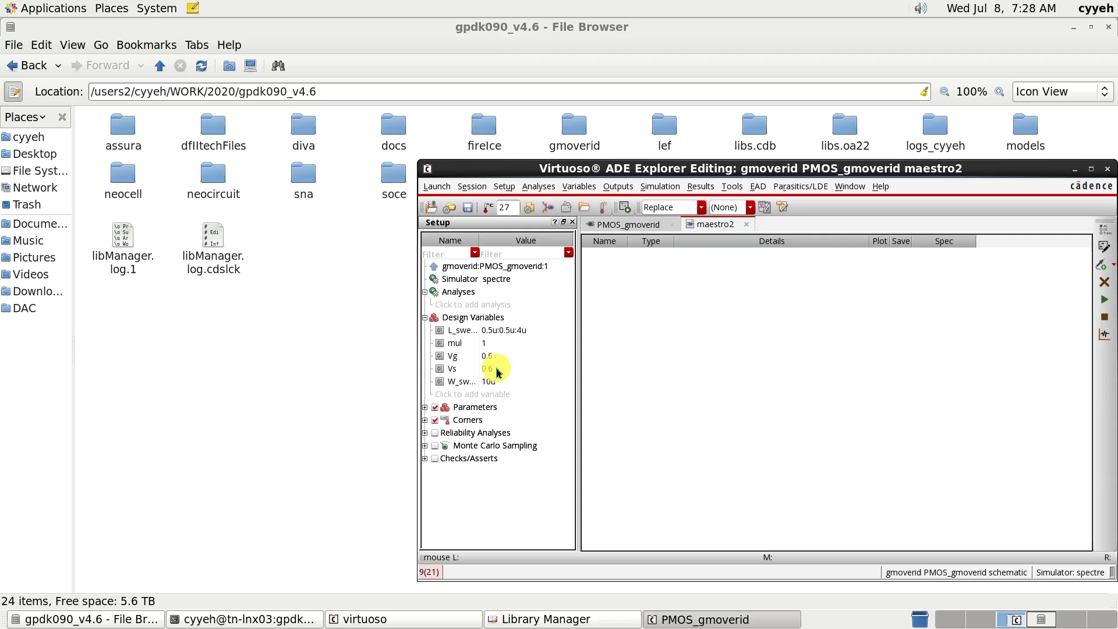
drag(487, 357, 498, 377)
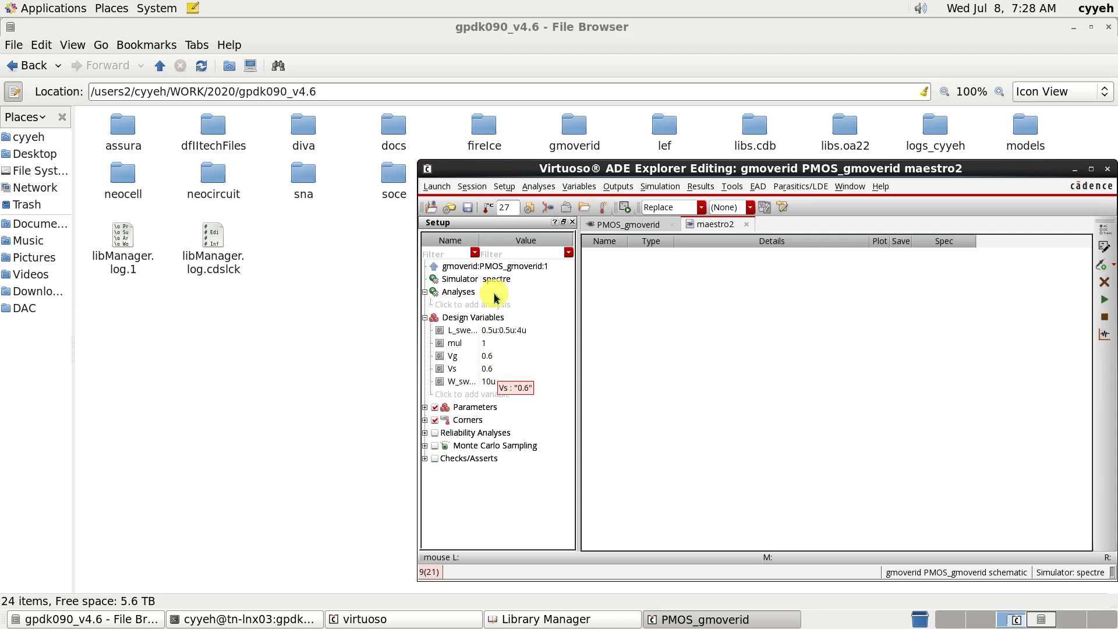
- Add a dc analysis that saves the DC operating point
click(539, 187)
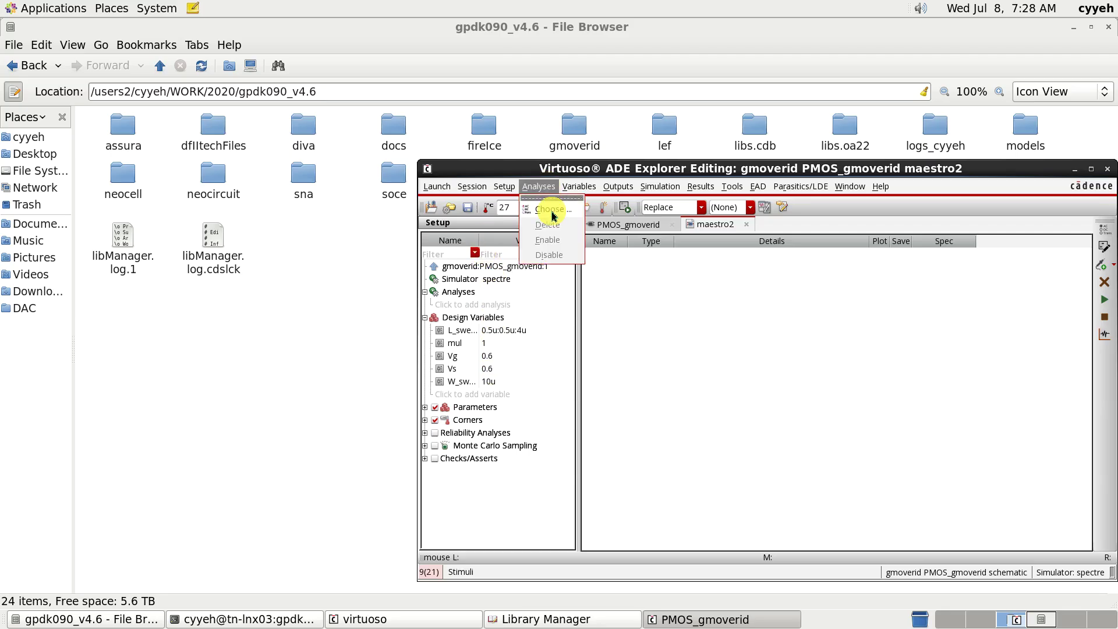
click(552, 217)
click(338, 118)
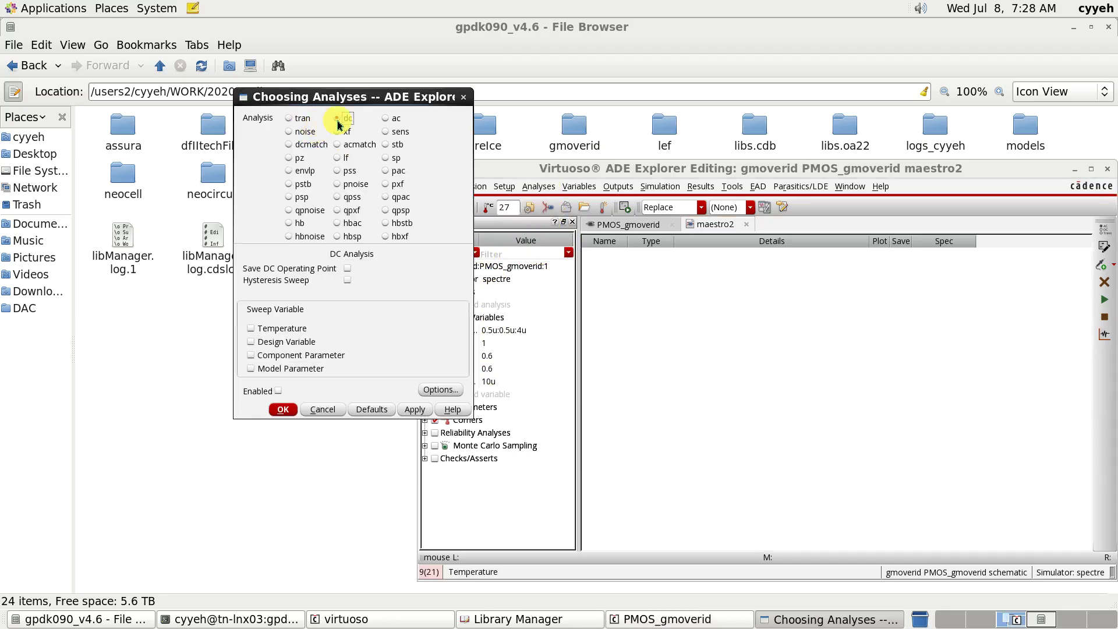
click(347, 269)
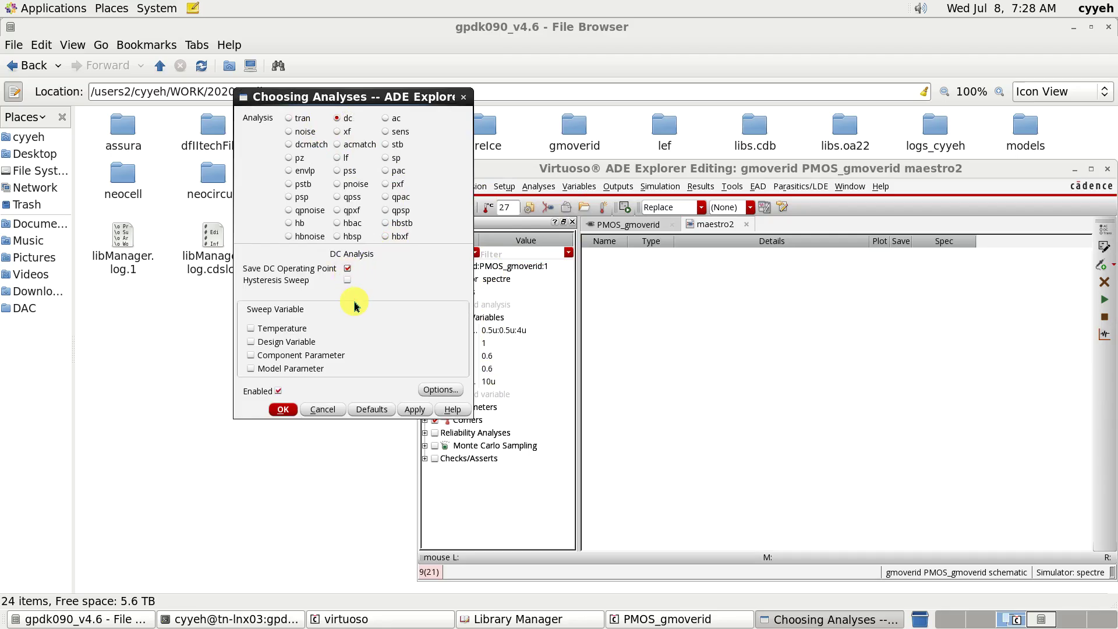
- Make the dc analysis sweep design variable Vg from 0 to 0.5 and apply it
click(289, 346)
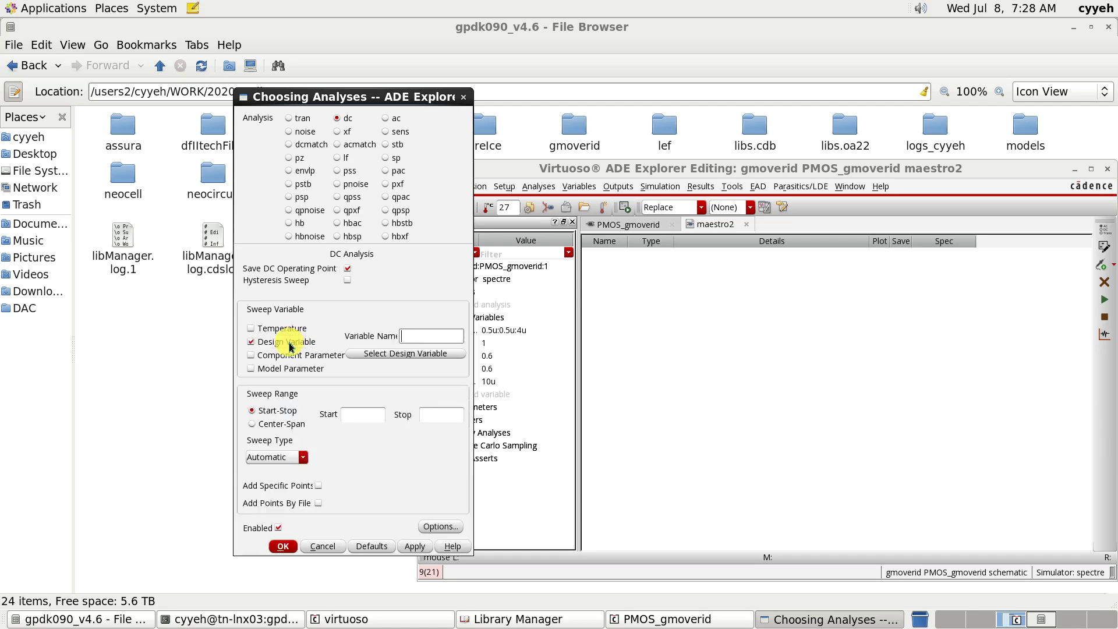
click(435, 360)
click(248, 253)
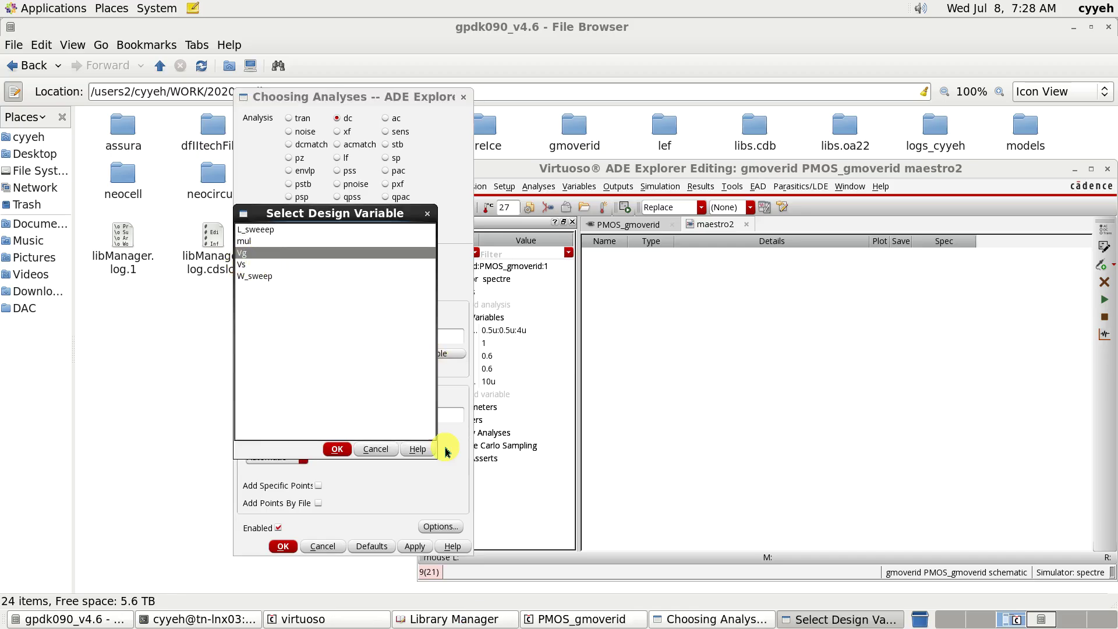
click(337, 451)
click(374, 414)
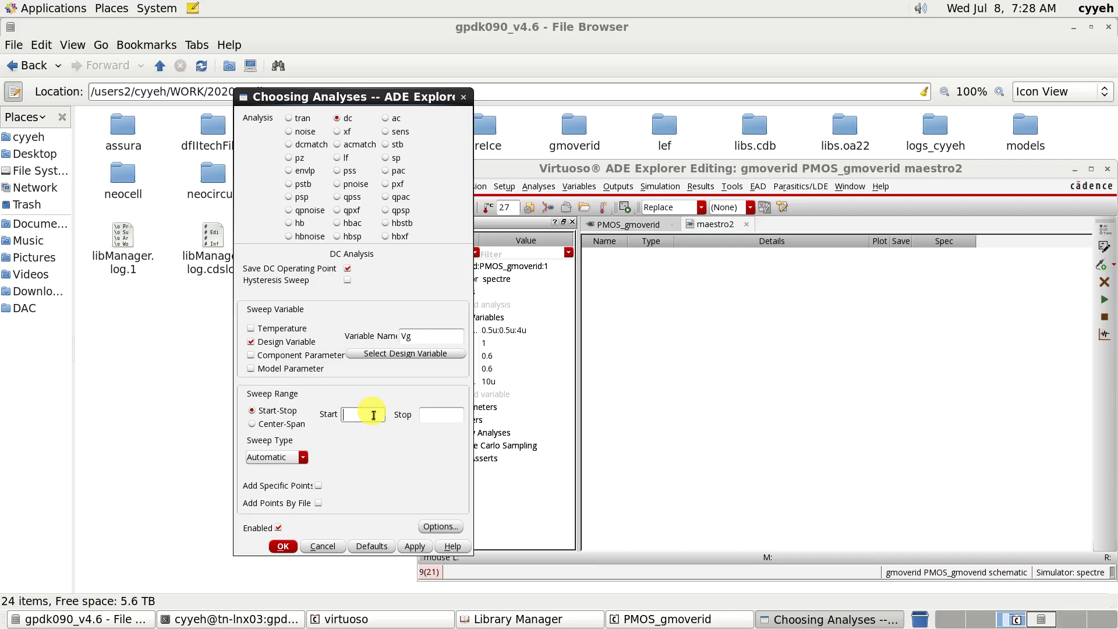
text(0)
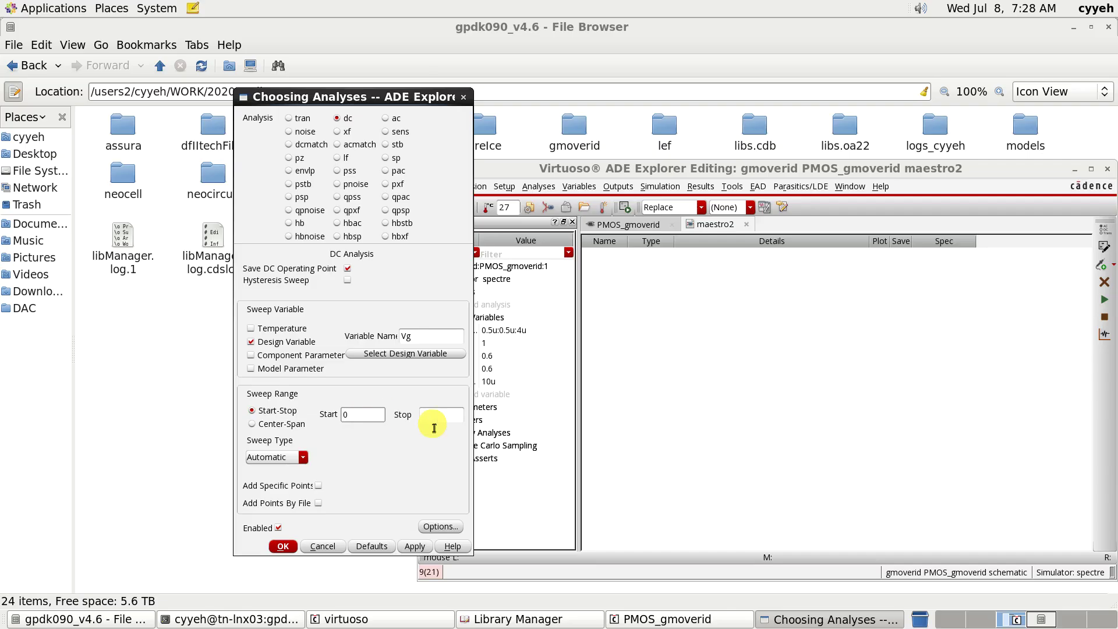
click(456, 420)
text(0.)
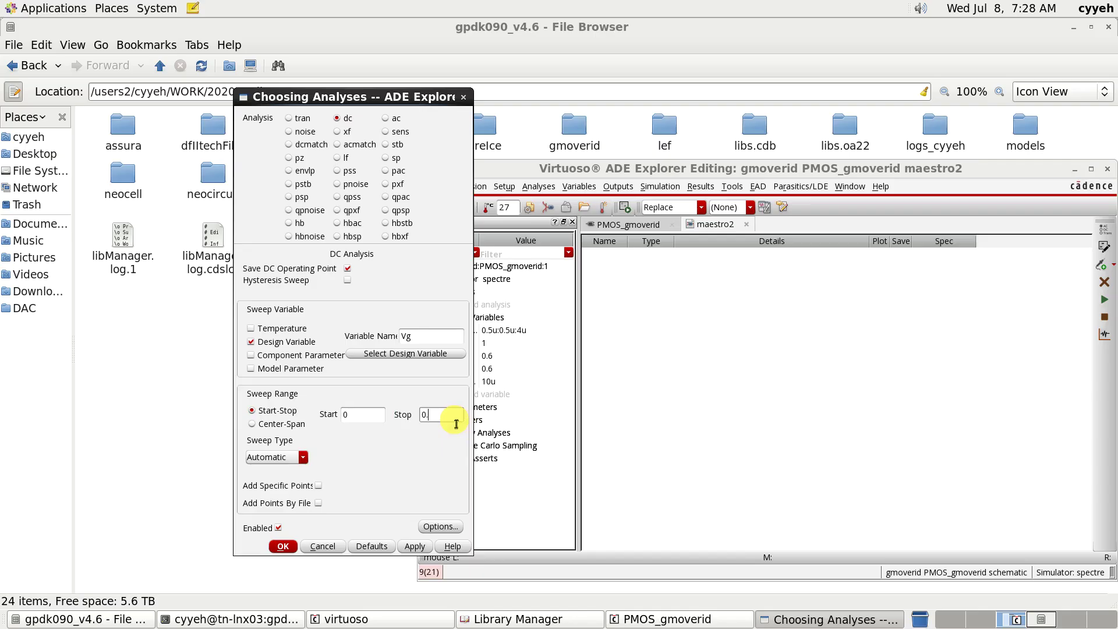
text(5)
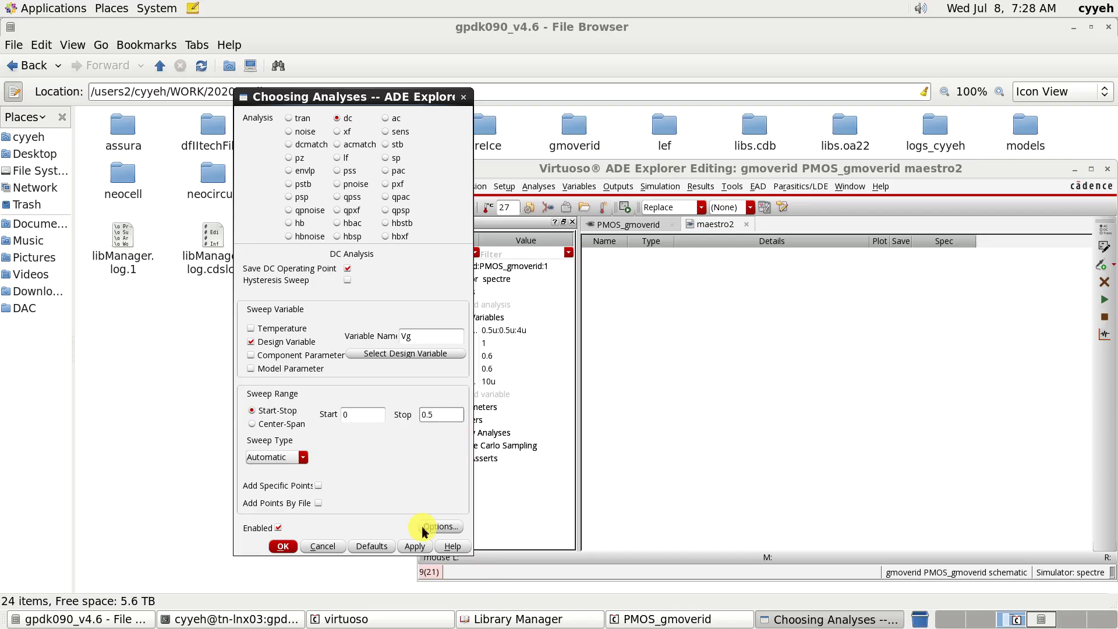
click(416, 551)
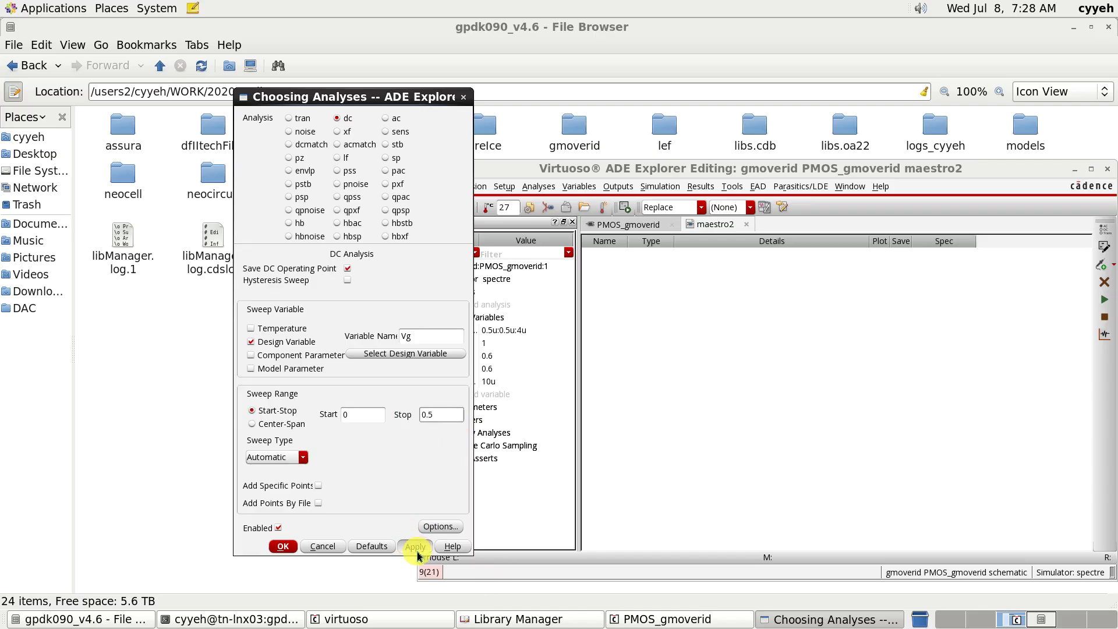
click(283, 547)
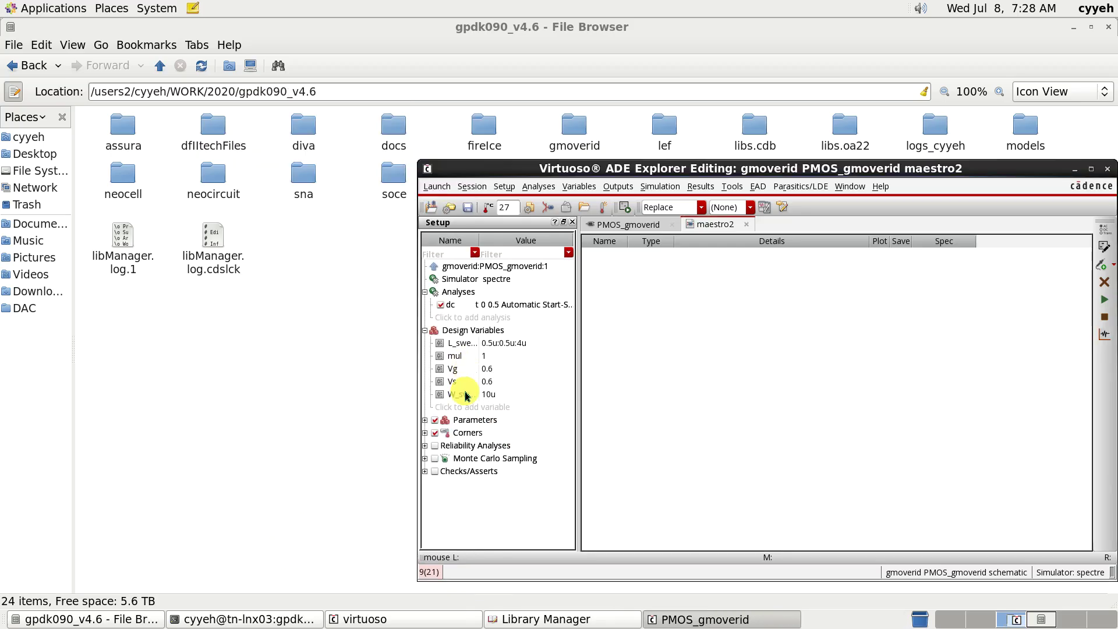
- Run the maestro2 simulation, re-extracting the changed schematic
click(1104, 299)
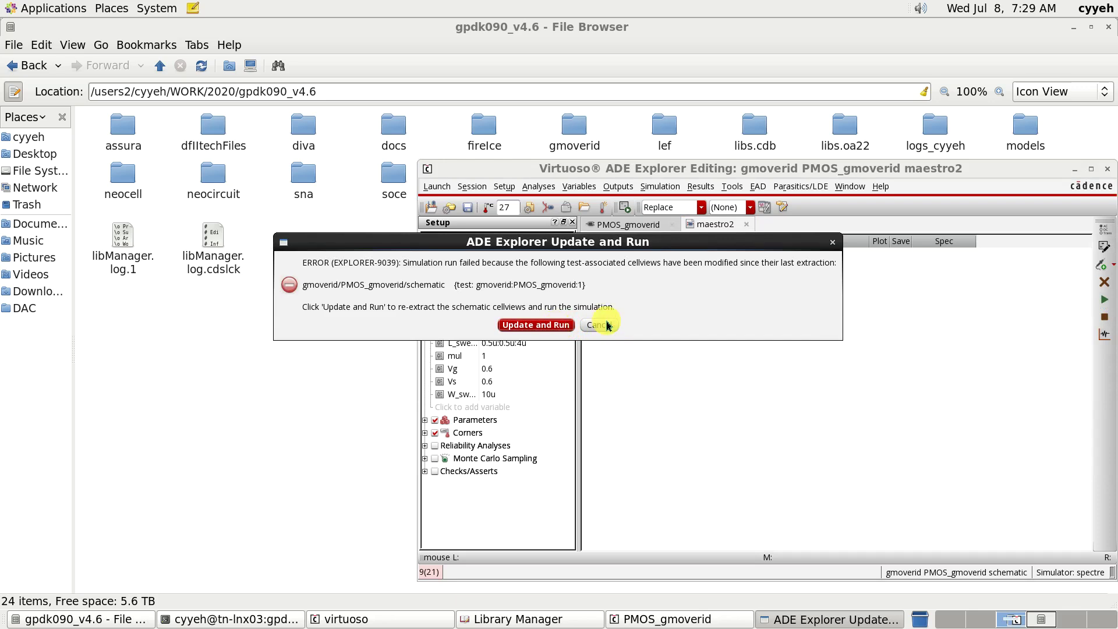
click(556, 333)
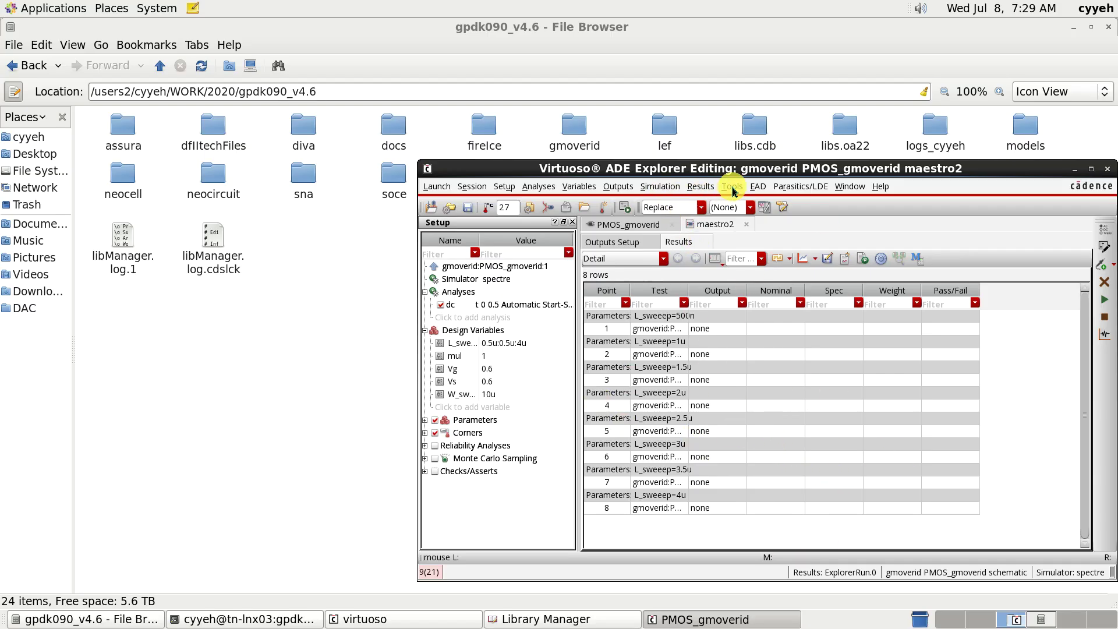
- Open the Calculator, clear its stack, and switch to picking an instance's operating-point values
click(731, 188)
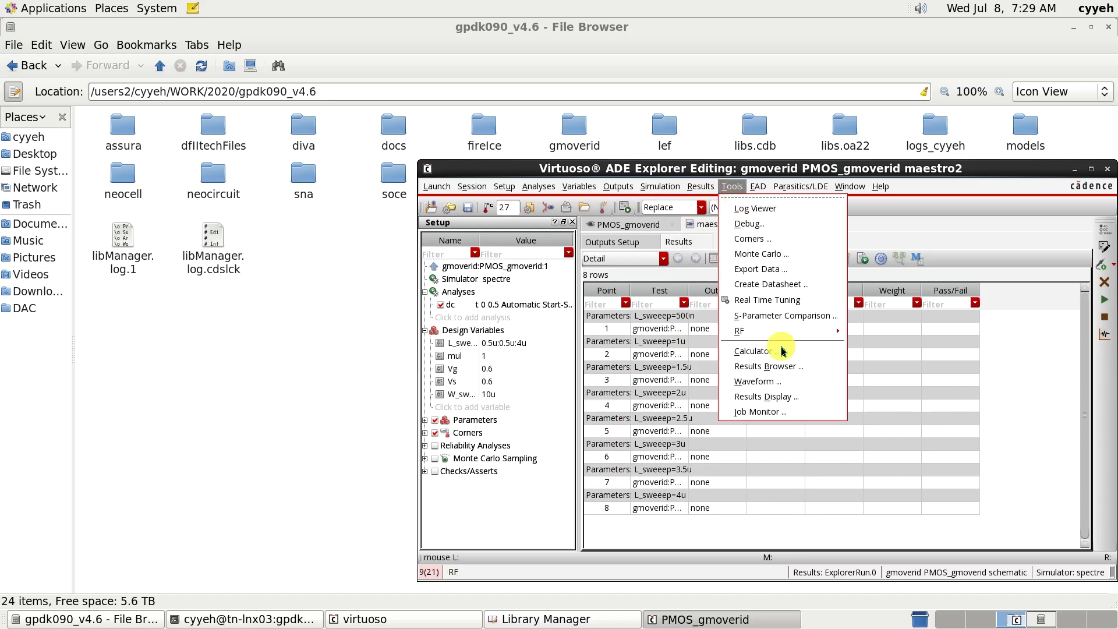
click(776, 355)
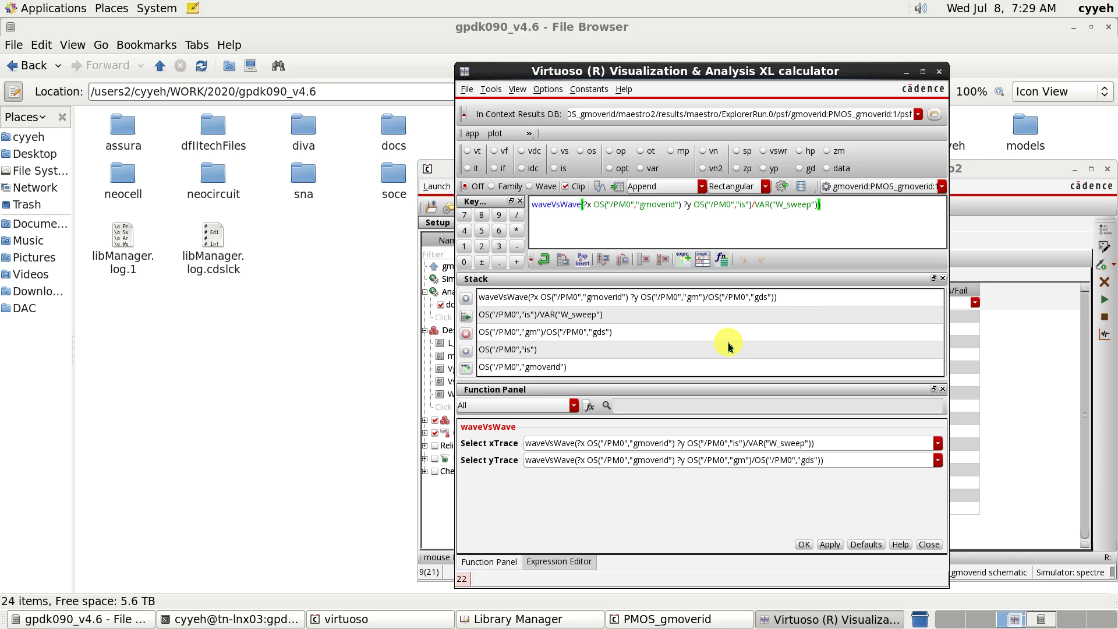
click(662, 259)
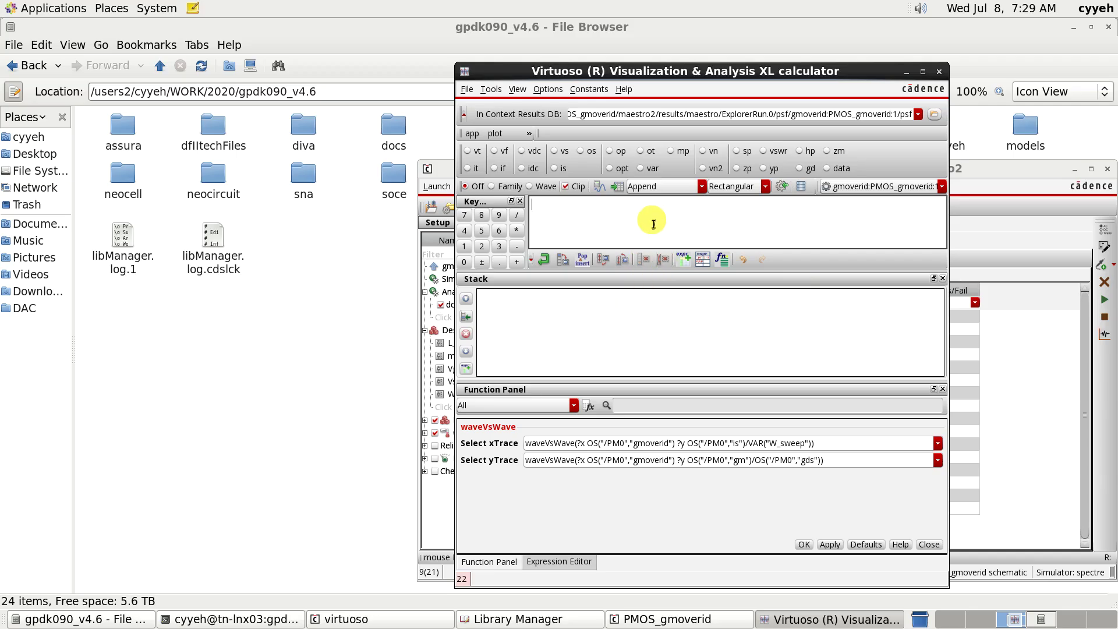
click(581, 153)
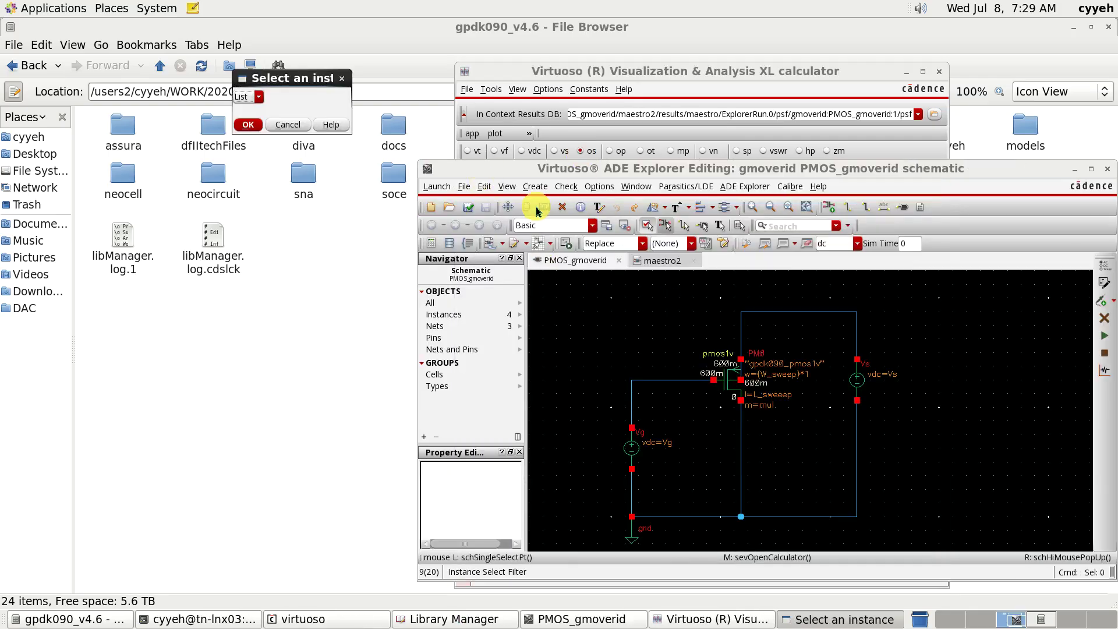
- Pick transistor PM0 and load its gmoverid operating-point parameter into the calculator
drag(294, 78, 560, 310)
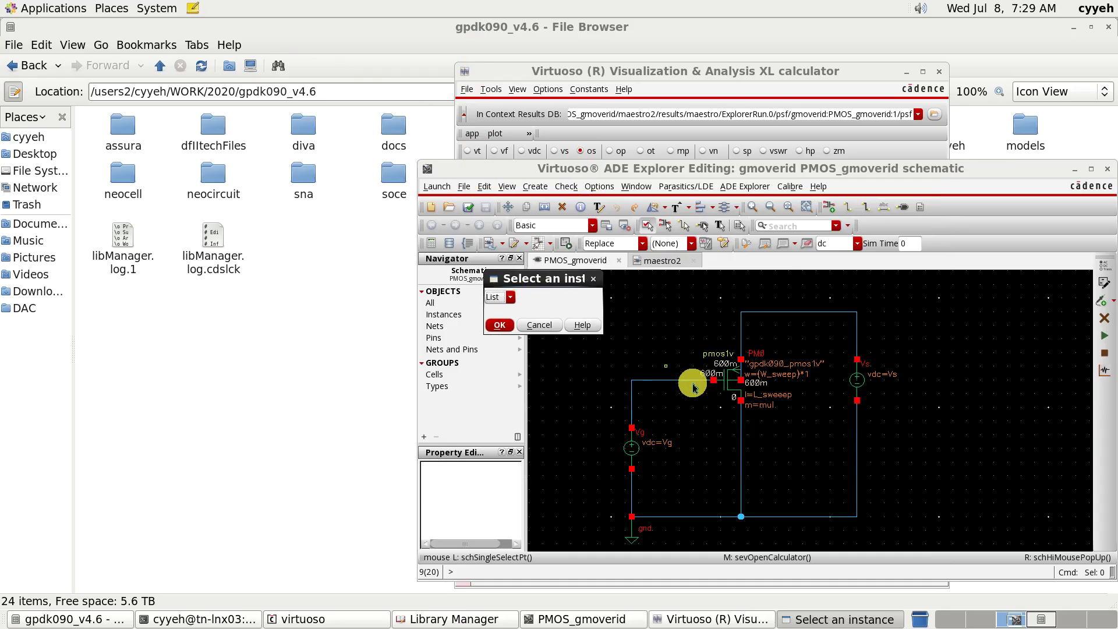
click(727, 399)
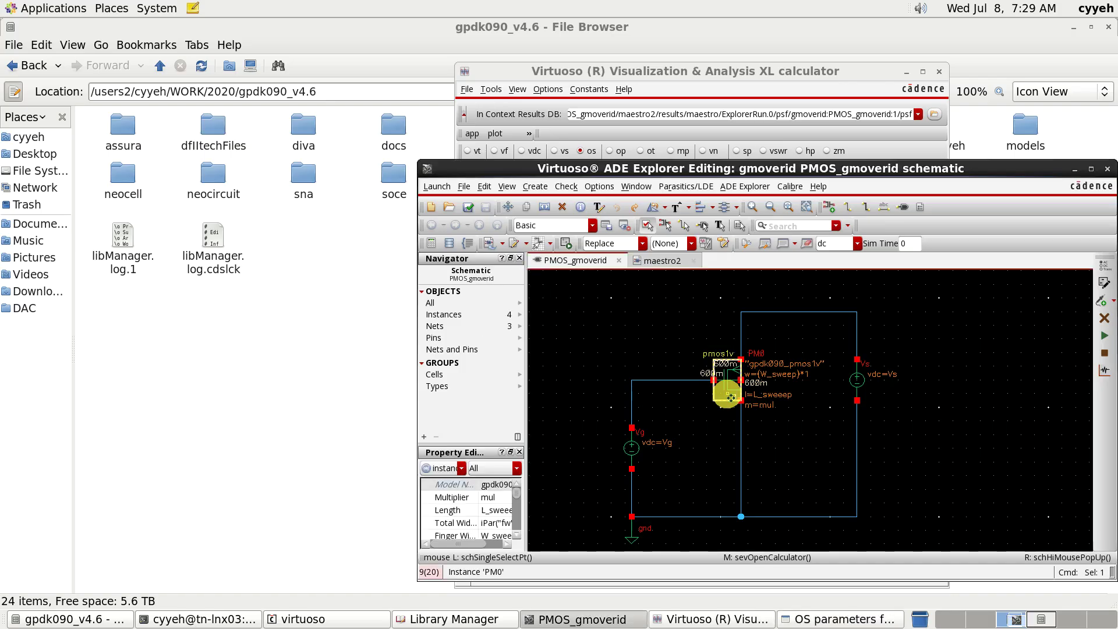
click(835, 617)
click(513, 296)
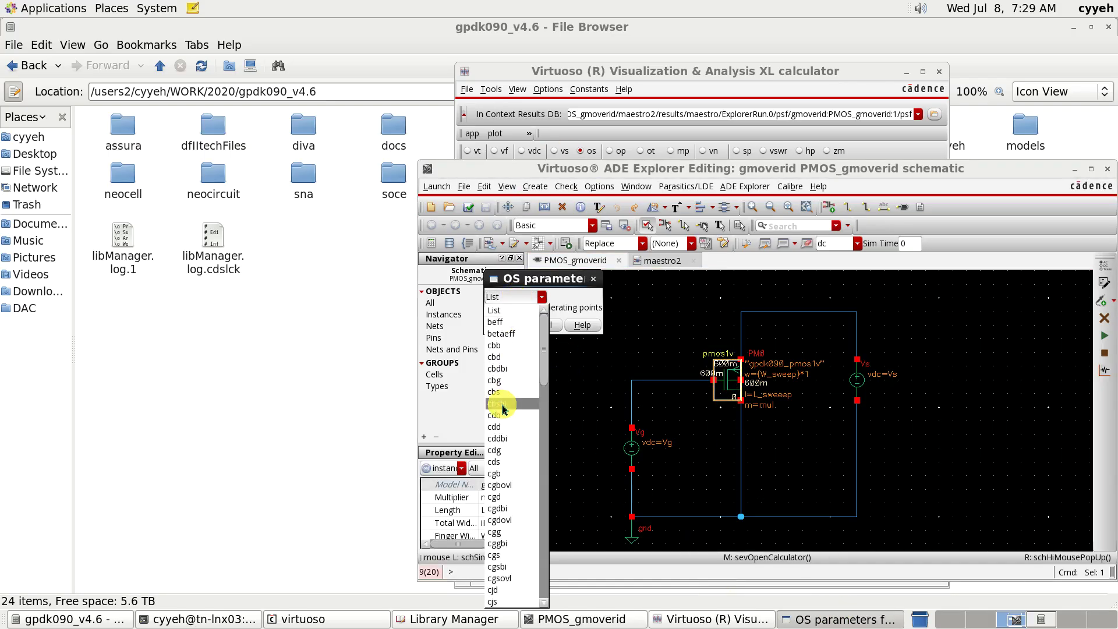
scroll(518, 501, down, 3)
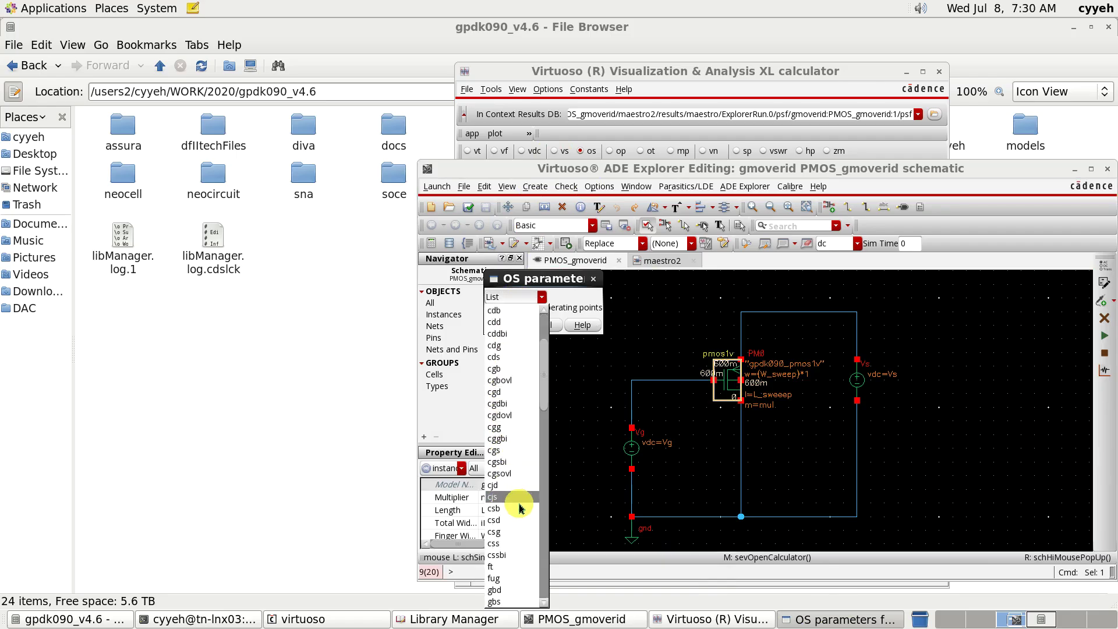
scroll(520, 508, down, 4)
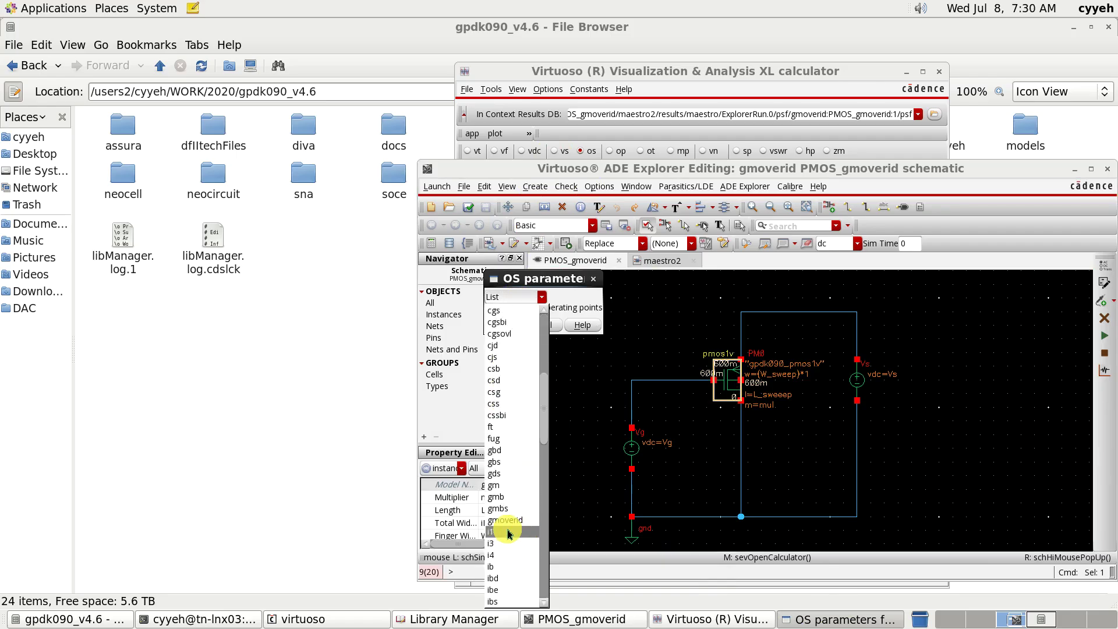
click(513, 520)
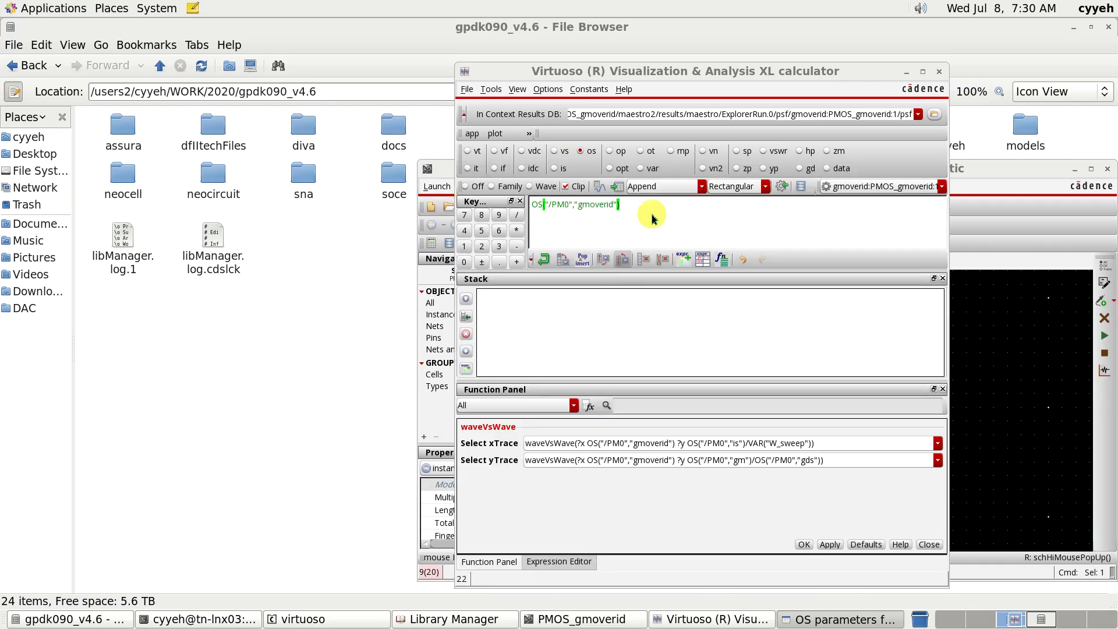
- Reset the waveVsWave form to defaults, close it, and return to the schematic
click(781, 191)
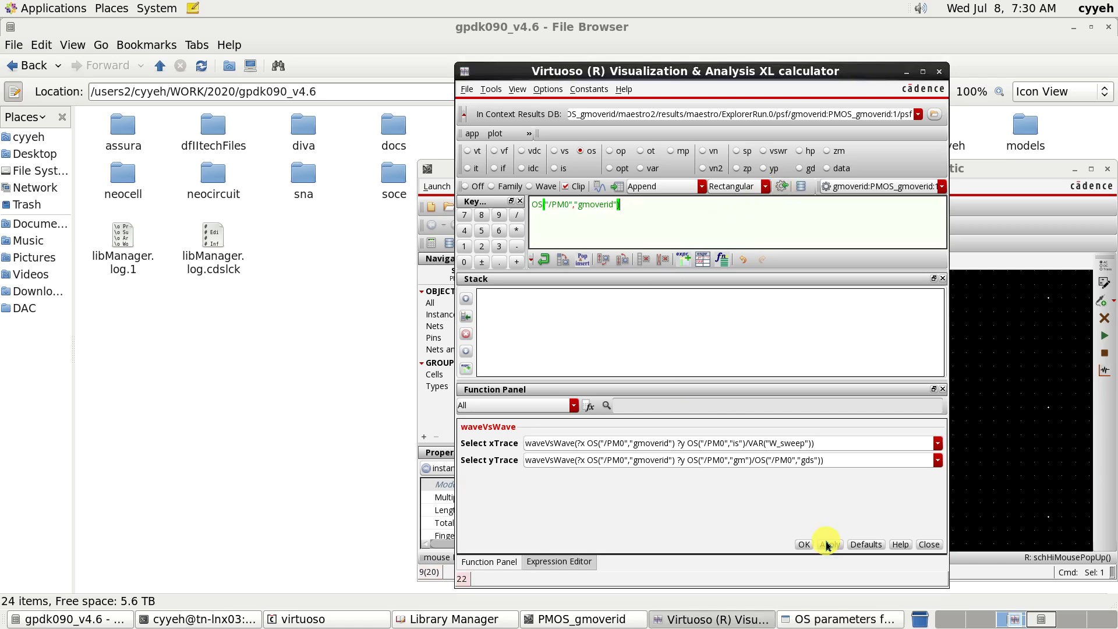
click(866, 545)
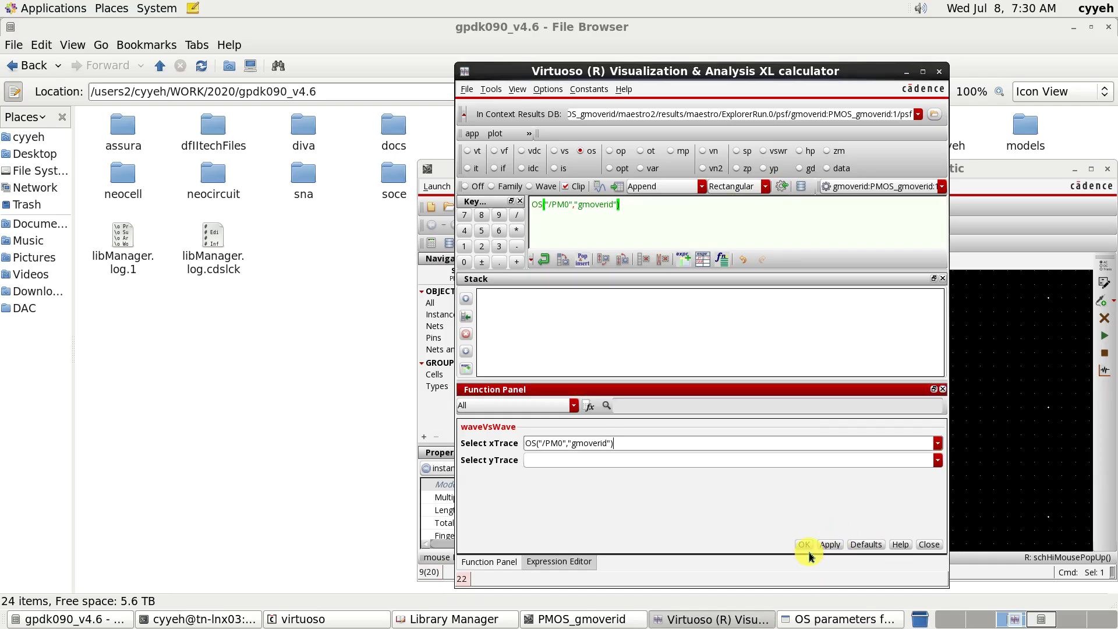
click(928, 544)
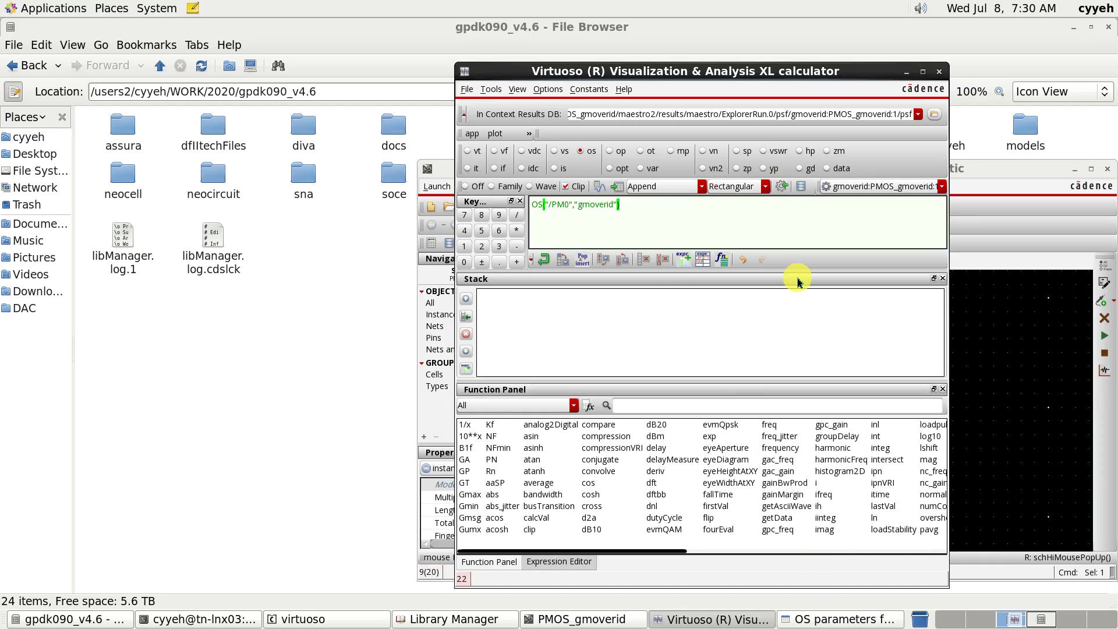
click(432, 176)
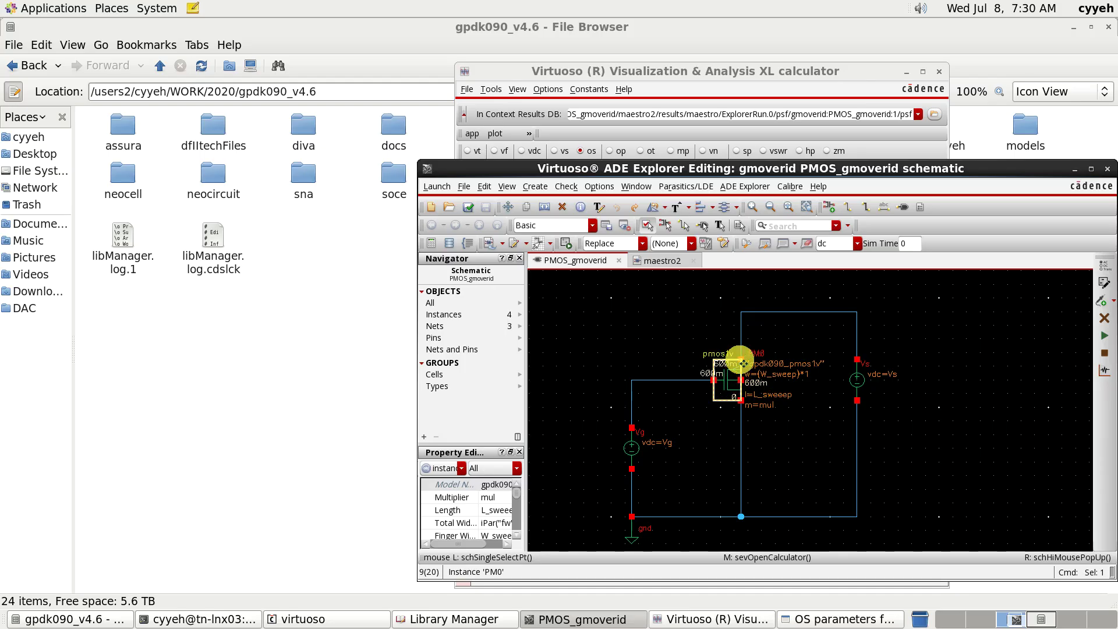
- Pick PM0's source current is and divide it by VAR("W_sweep") in the calculator buffer
click(819, 612)
click(515, 297)
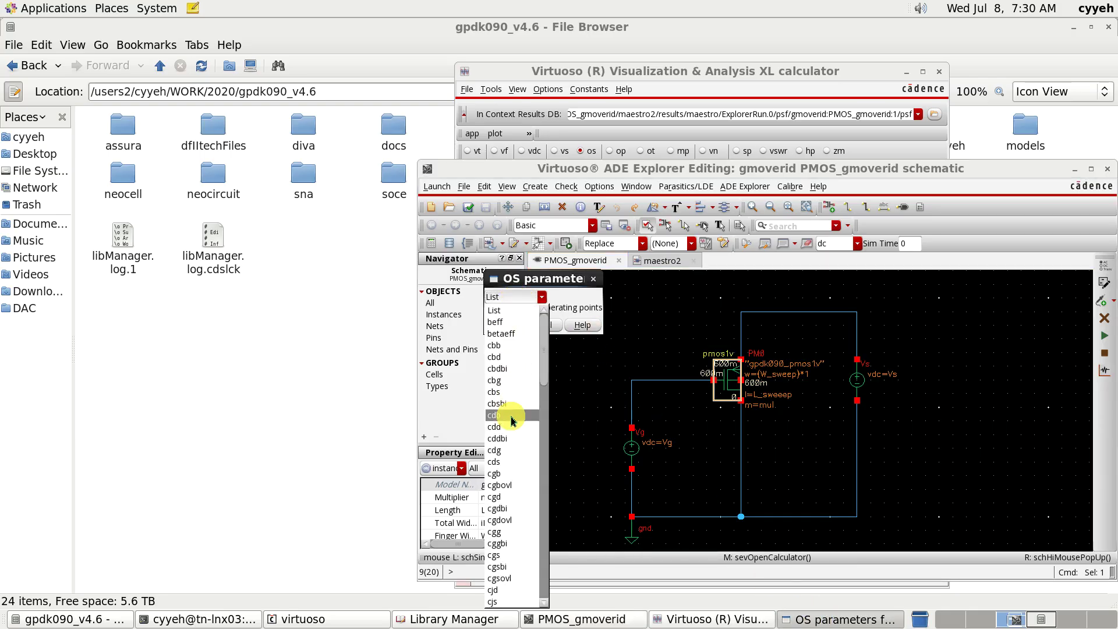
scroll(512, 477, down, 5)
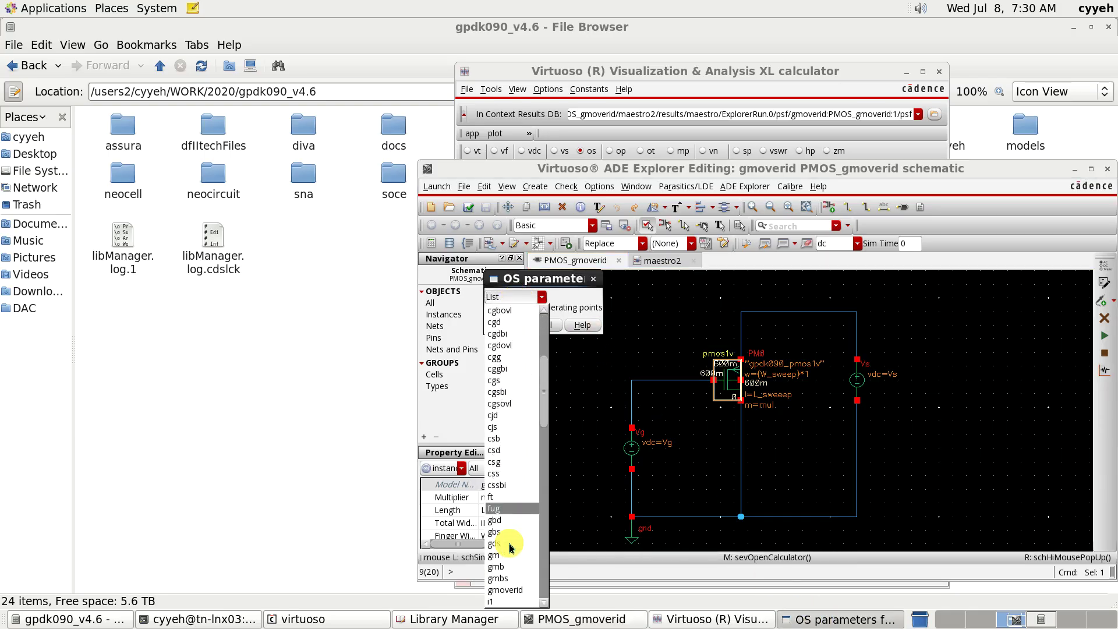
scroll(510, 547, down, 3)
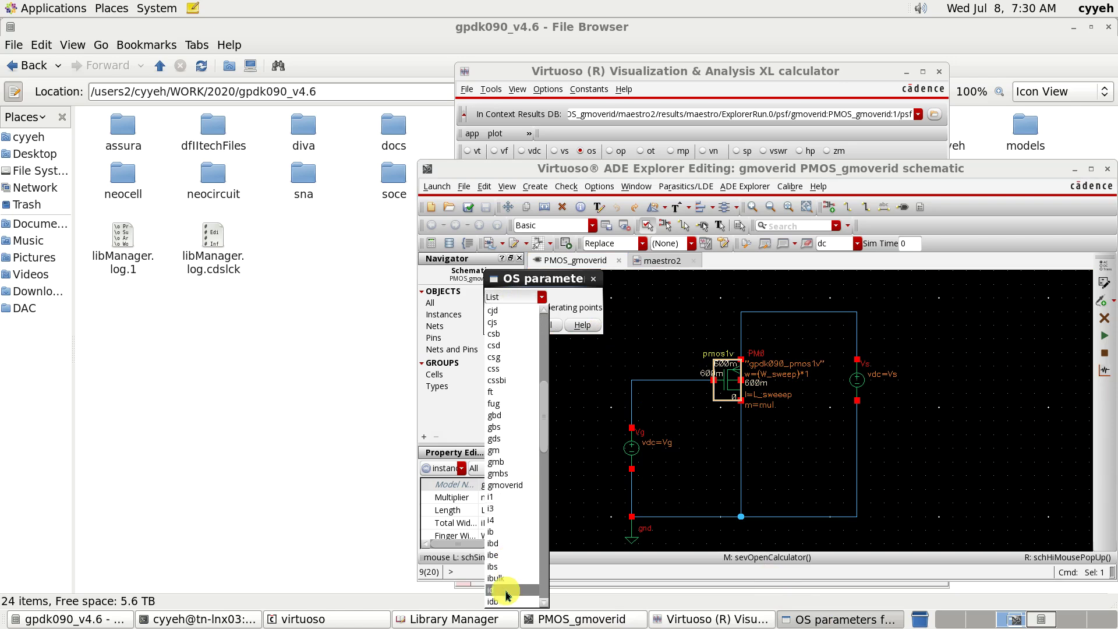
scroll(507, 593, down, 1)
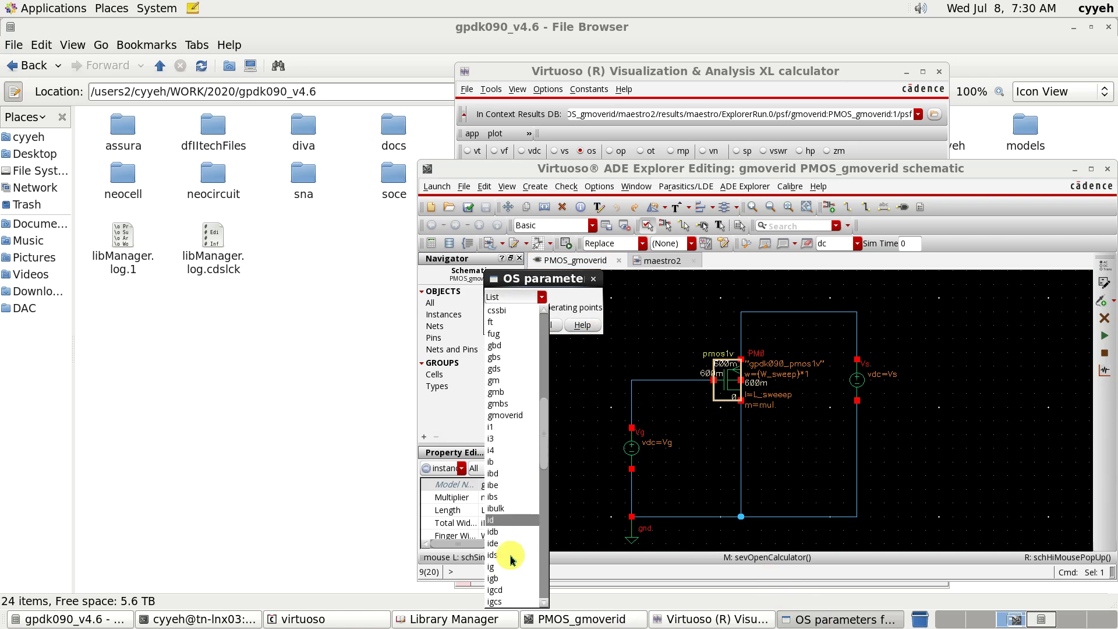
scroll(511, 582, down, 1)
scroll(509, 596, down, 2)
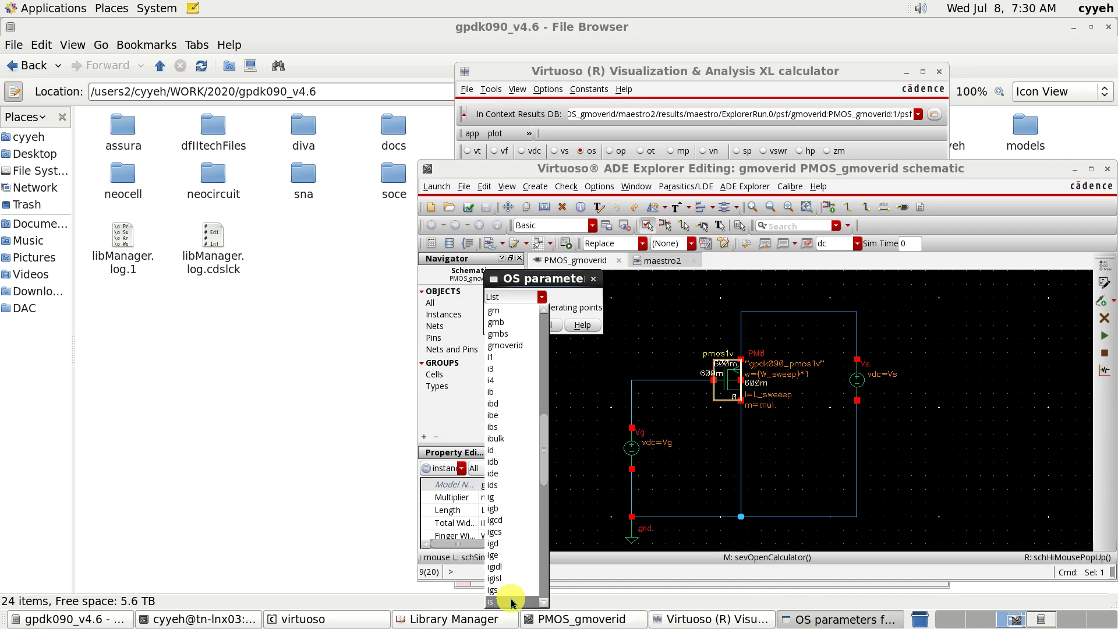
click(512, 601)
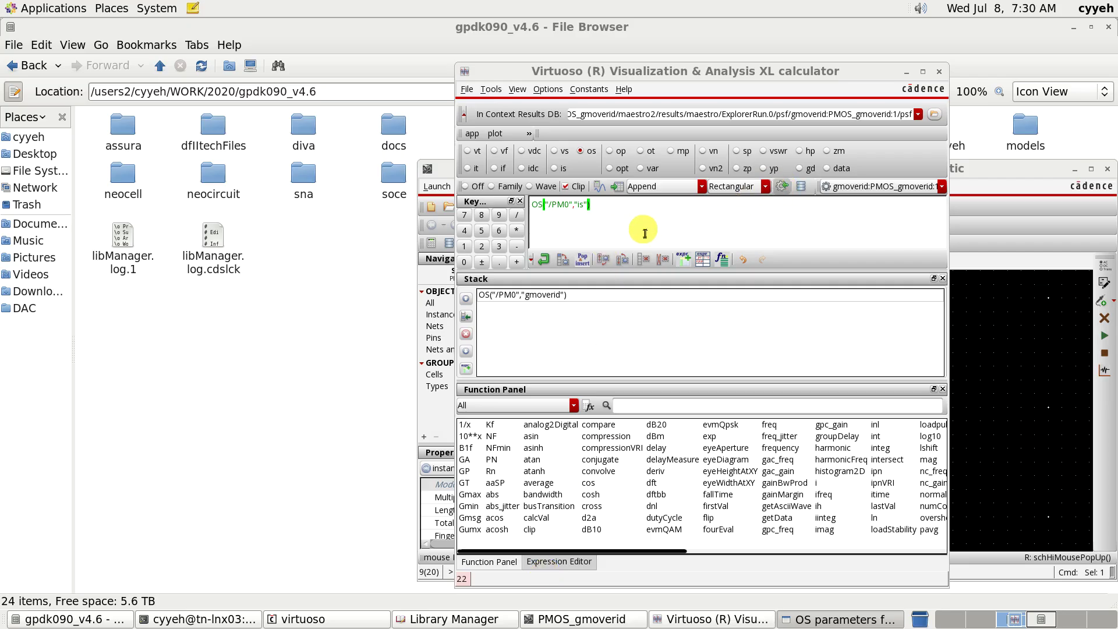
click(637, 216)
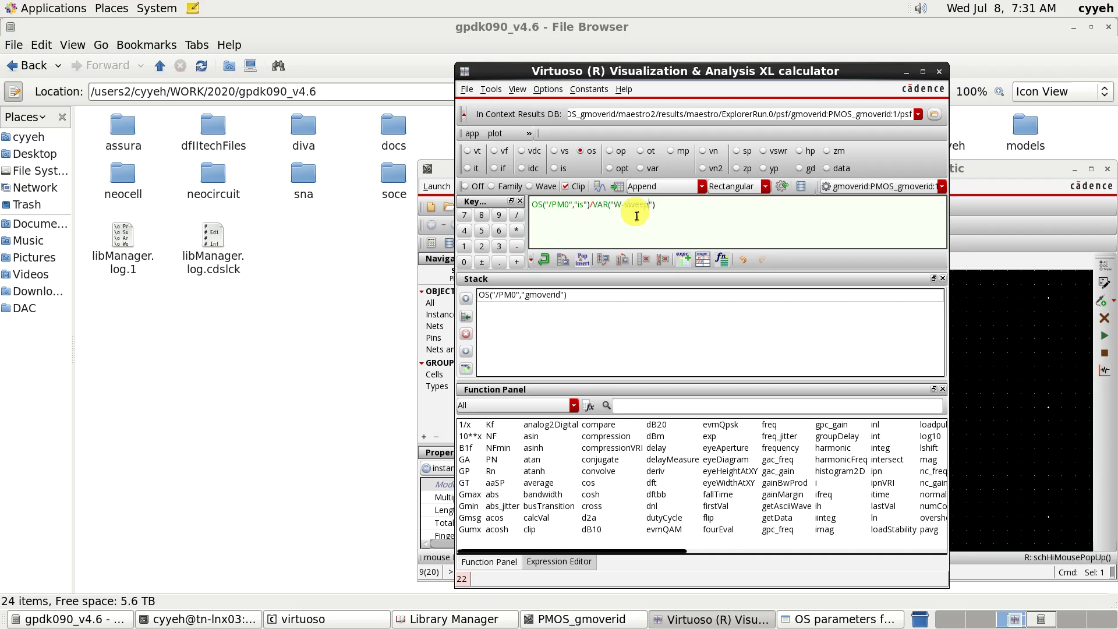
click(619, 206)
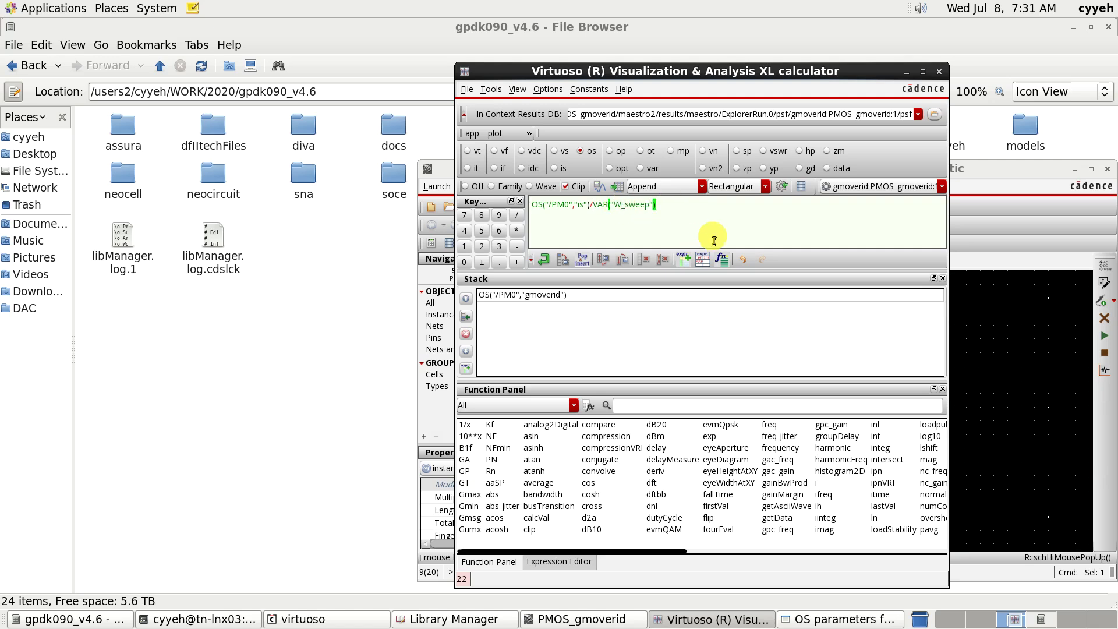
text())
- Load PM0's gm into the buffer, pushing the is/W_sweep expression onto the stack
drag(638, 71, 789, 68)
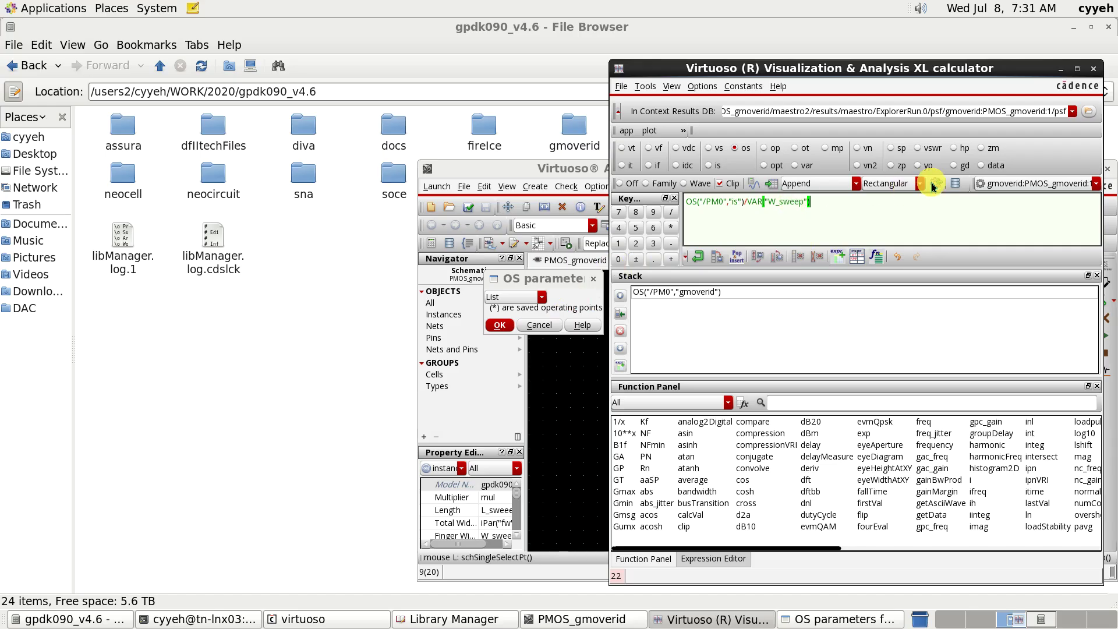
click(532, 310)
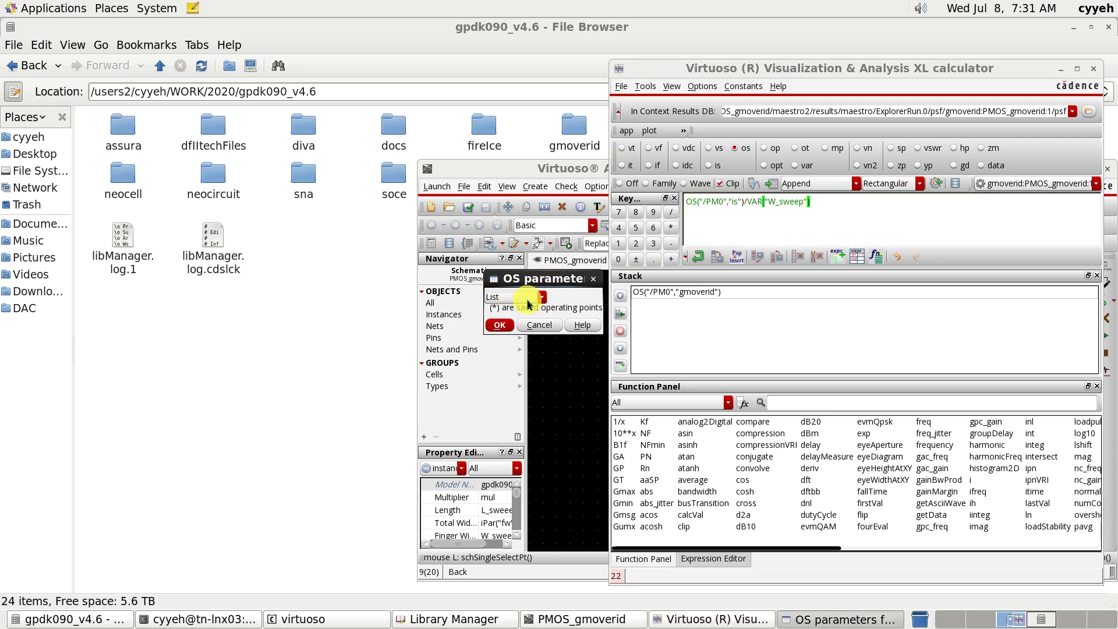
click(539, 297)
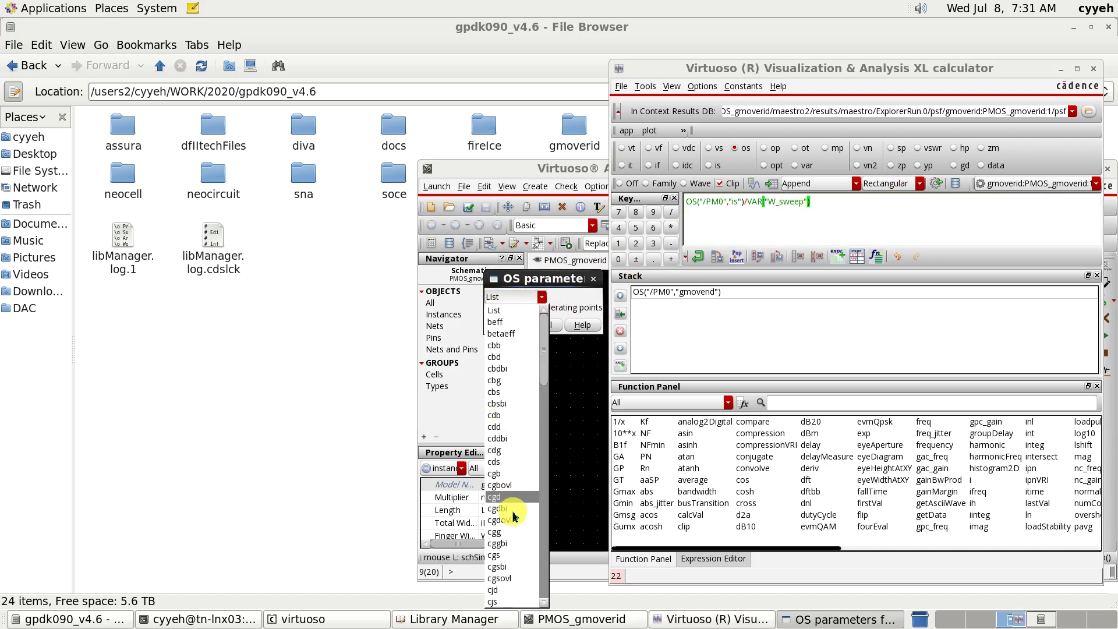
scroll(506, 582, down, 5)
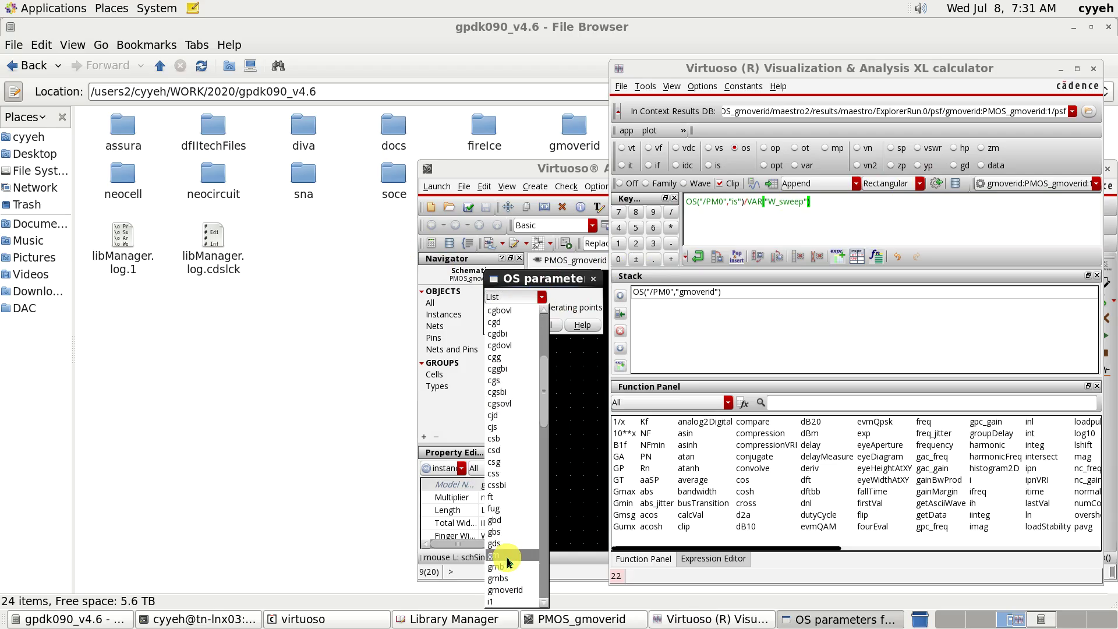
click(507, 558)
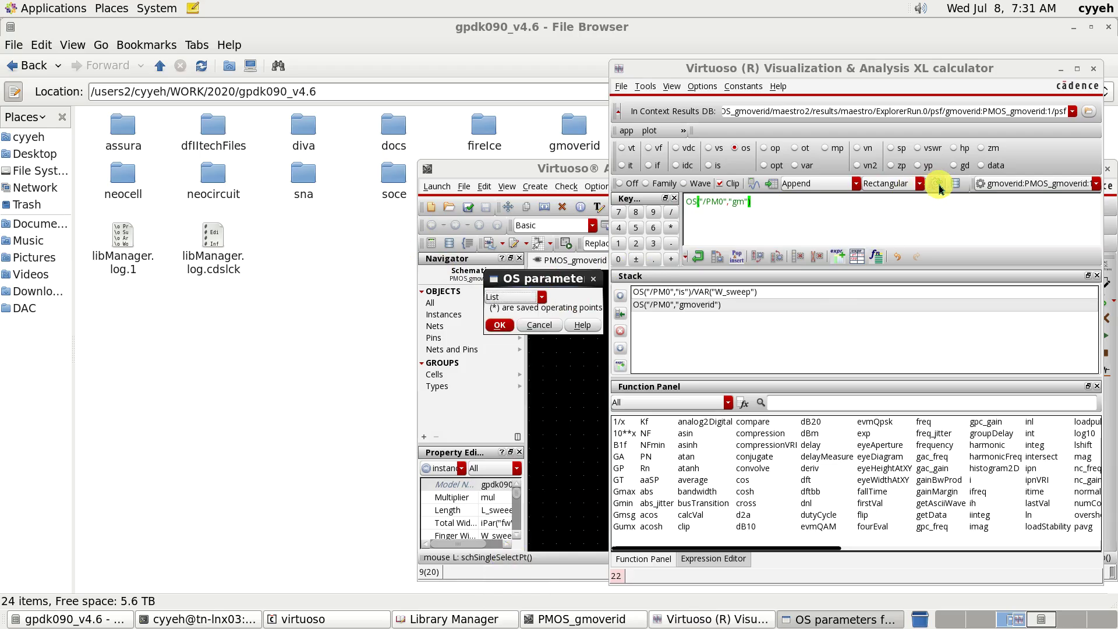
- Divide PM0's gm by its gds, giving OS("/PM0","gm")/OS("/PM0","gds"), then close the calculator
click(539, 297)
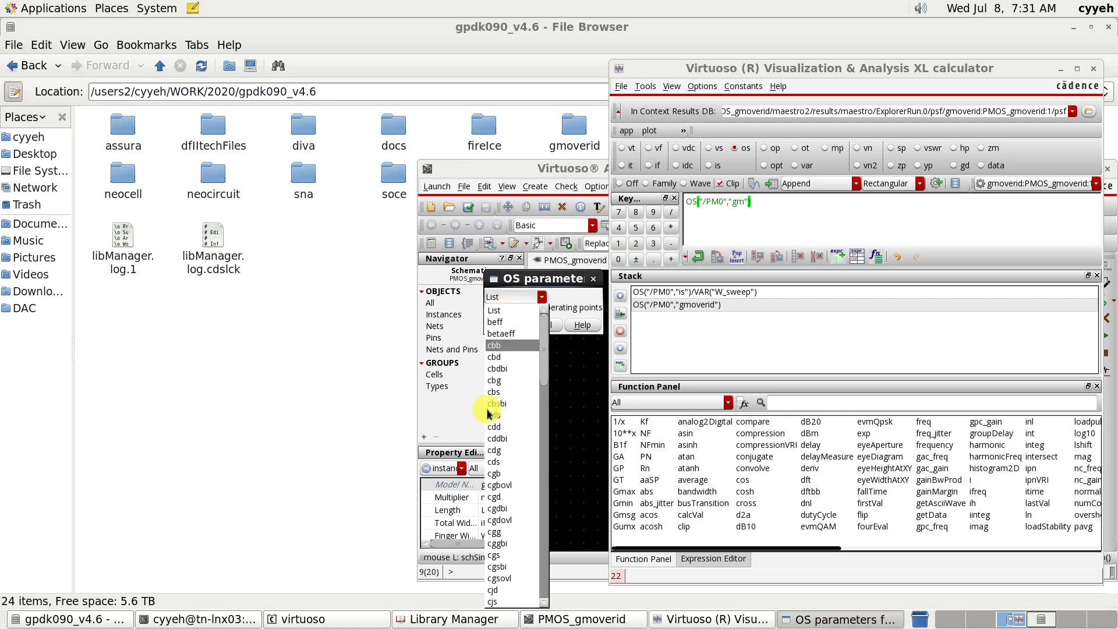
scroll(497, 513, down, 4)
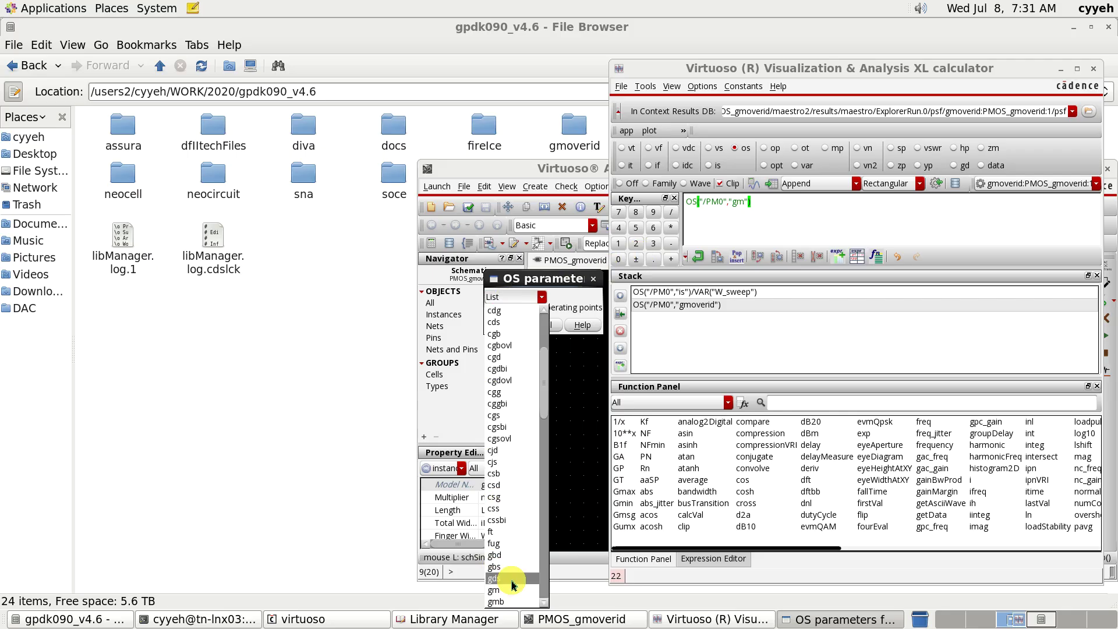
click(512, 580)
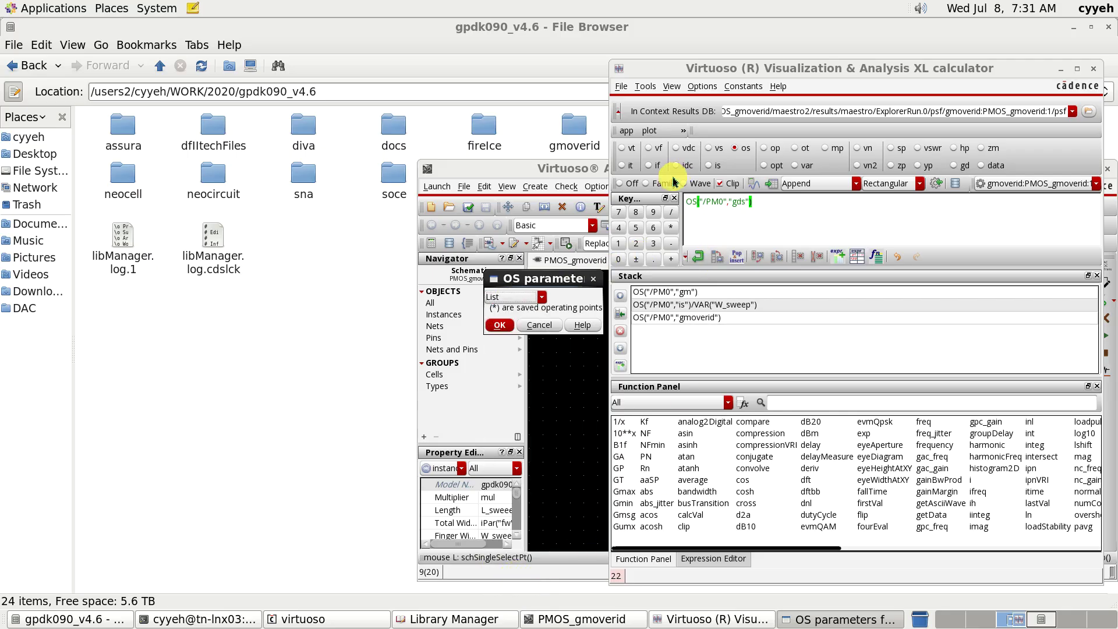
click(671, 214)
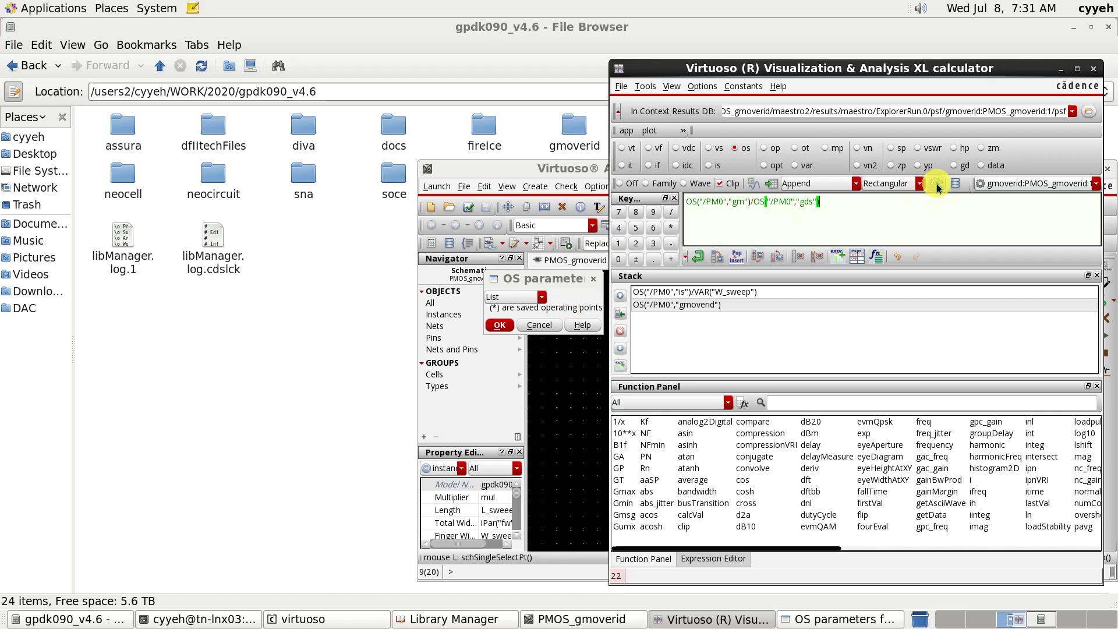
click(505, 329)
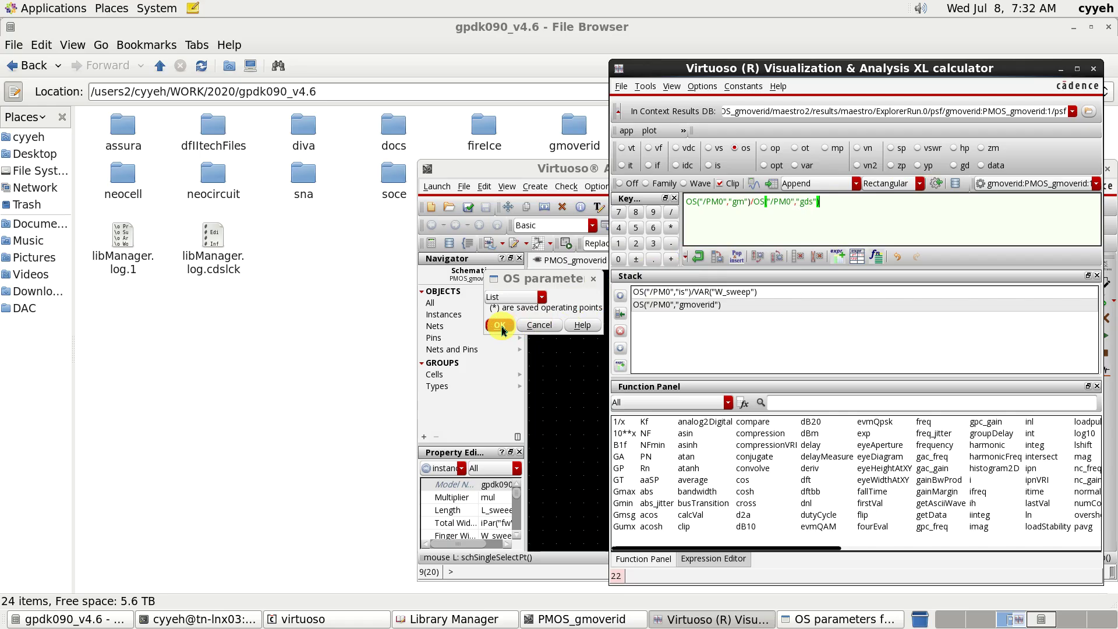
click(1093, 69)
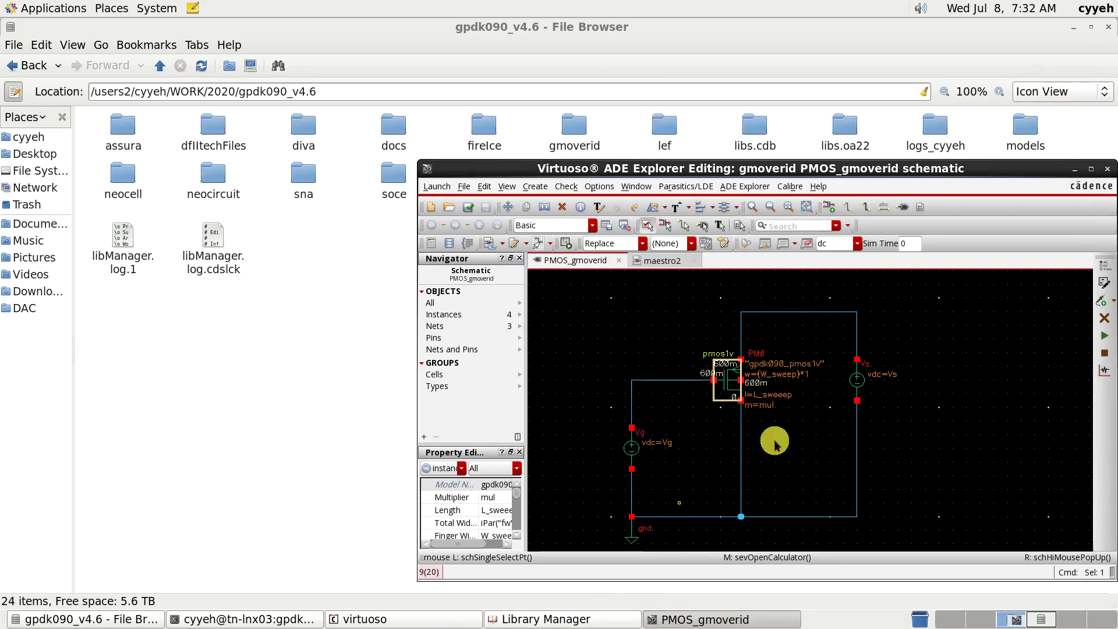
- Run the maestro2 simulation to plot gmoverid, is/W_sweep and gm/gds against Vg
click(655, 263)
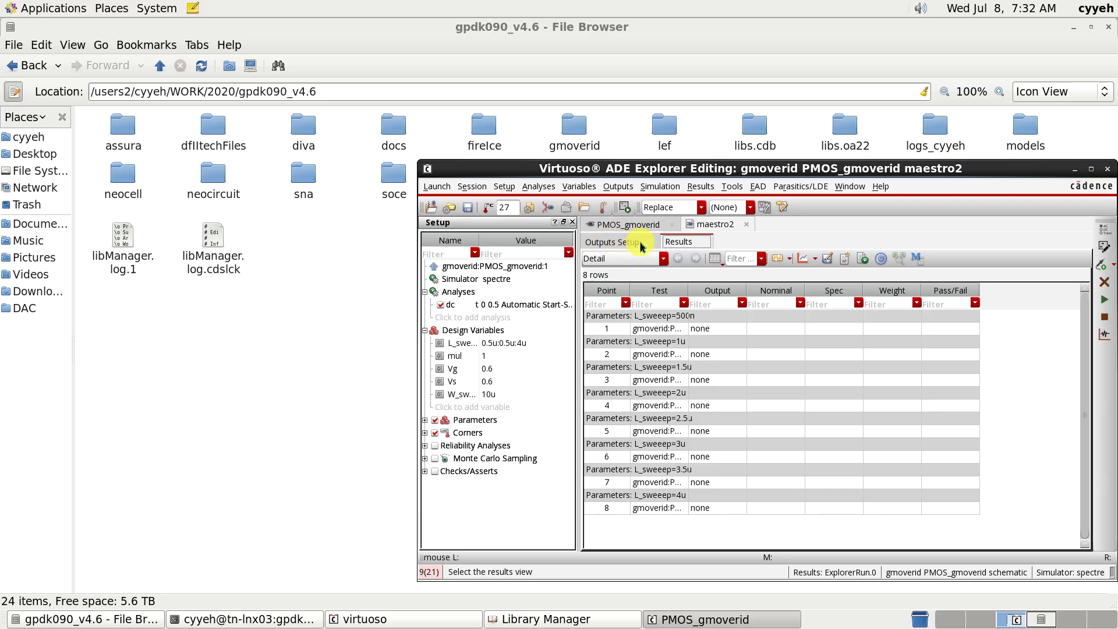
click(621, 243)
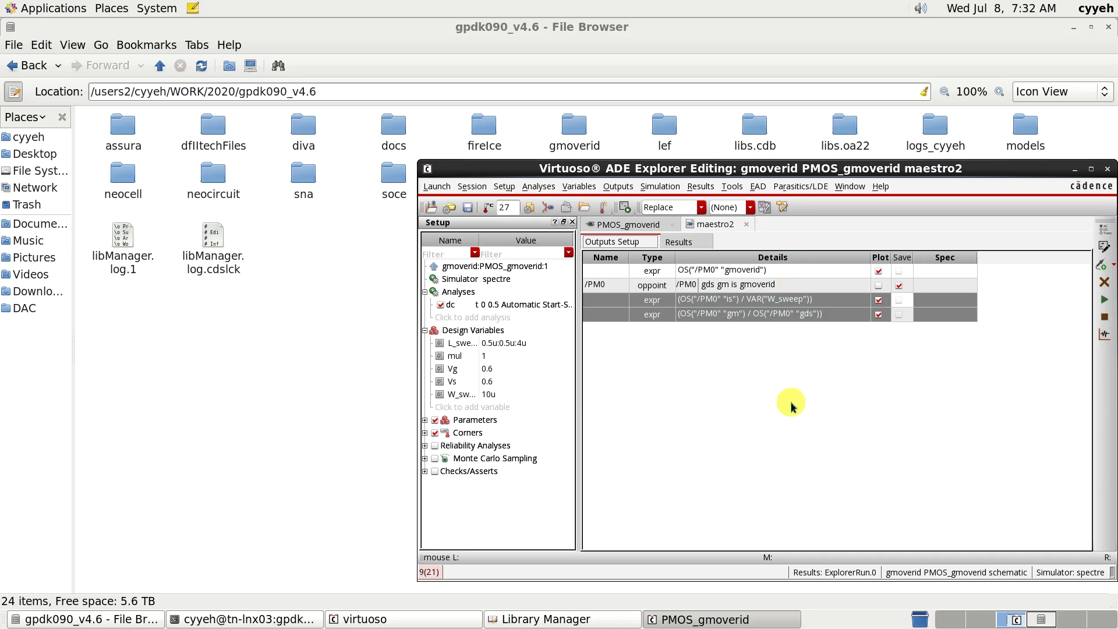
click(1105, 302)
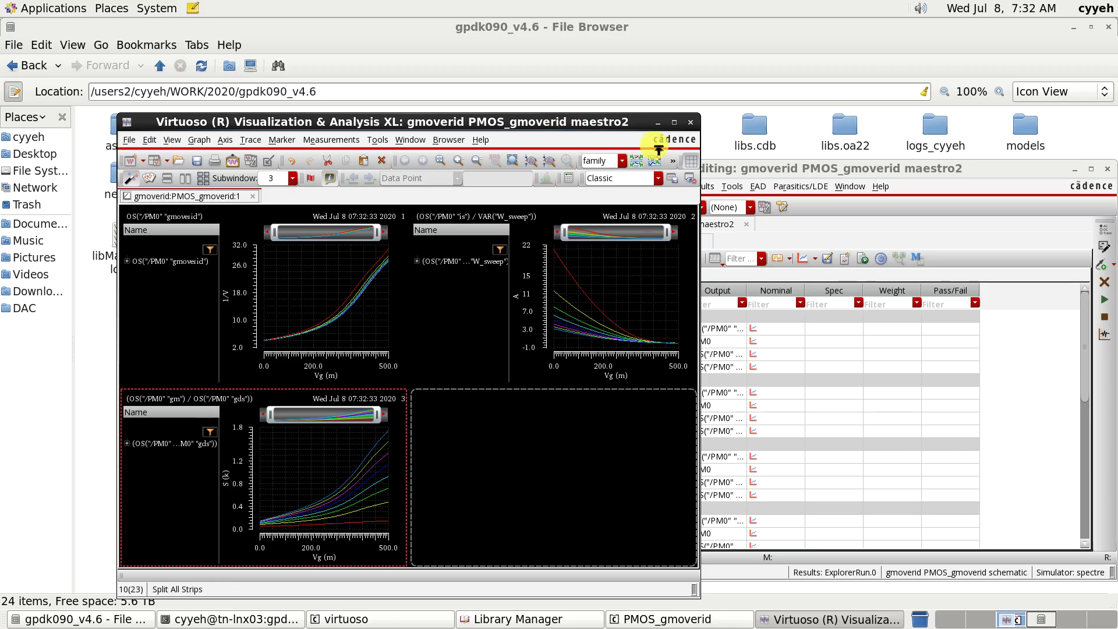
- Enable plotting for the outputs and maximize the graph window
click(870, 233)
click(634, 242)
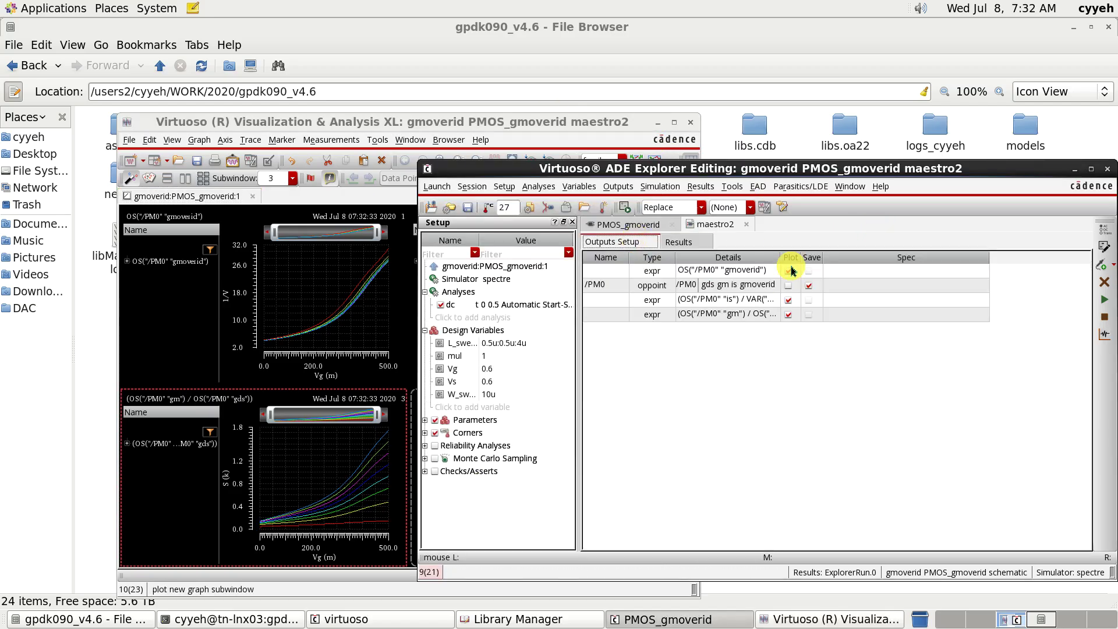
click(790, 301)
click(392, 123)
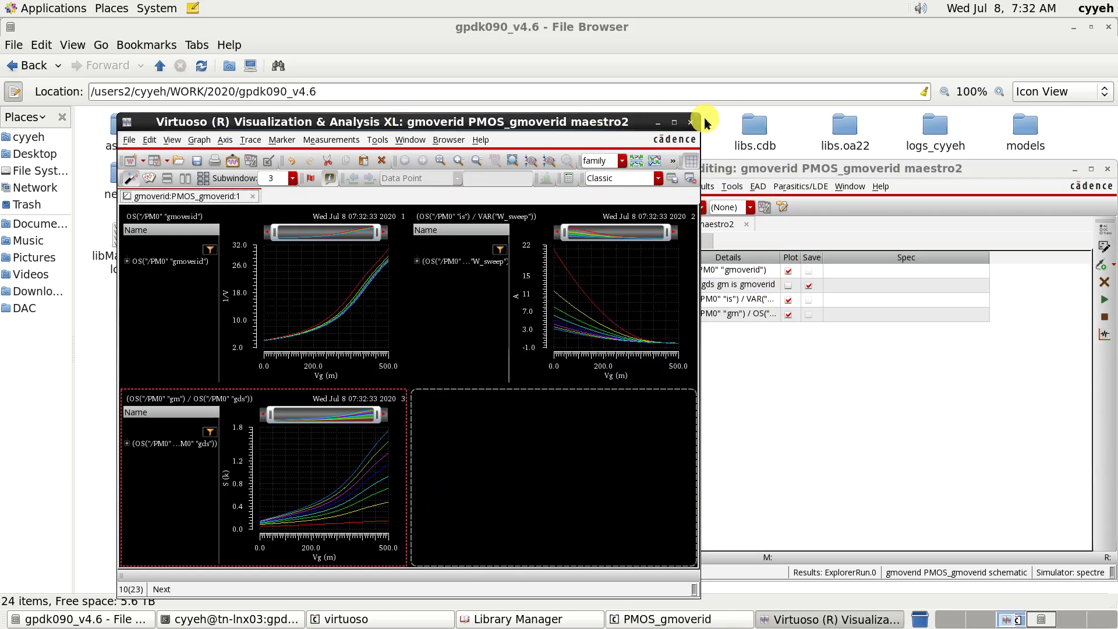
click(675, 123)
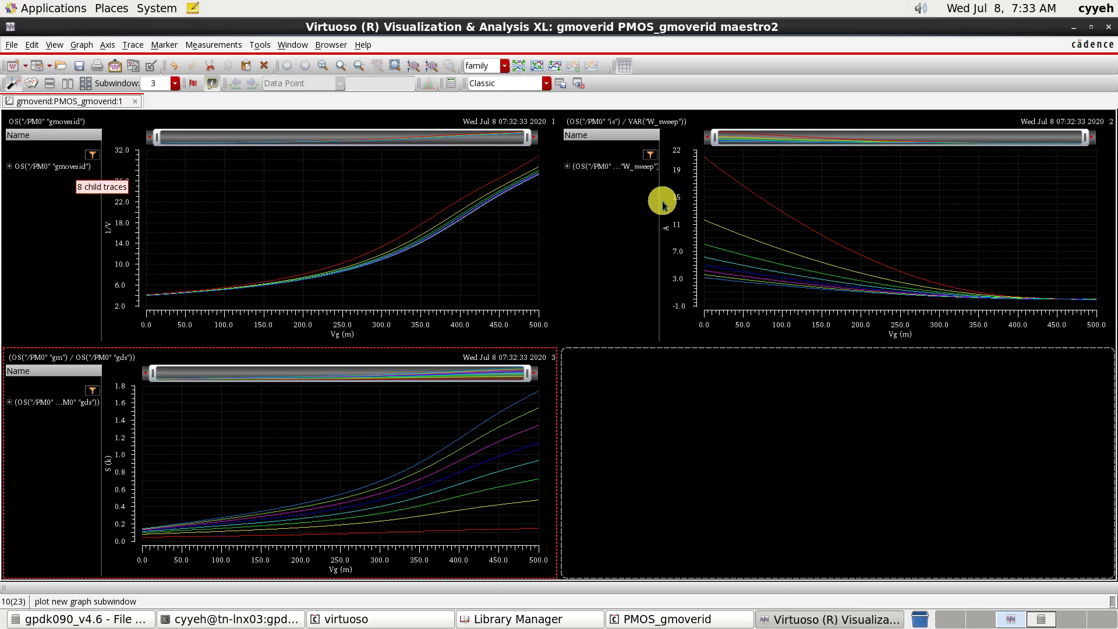
- Widen the trace-name panels of the id/W and gm/gds graphs, then close the graph window
drag(663, 205, 766, 195)
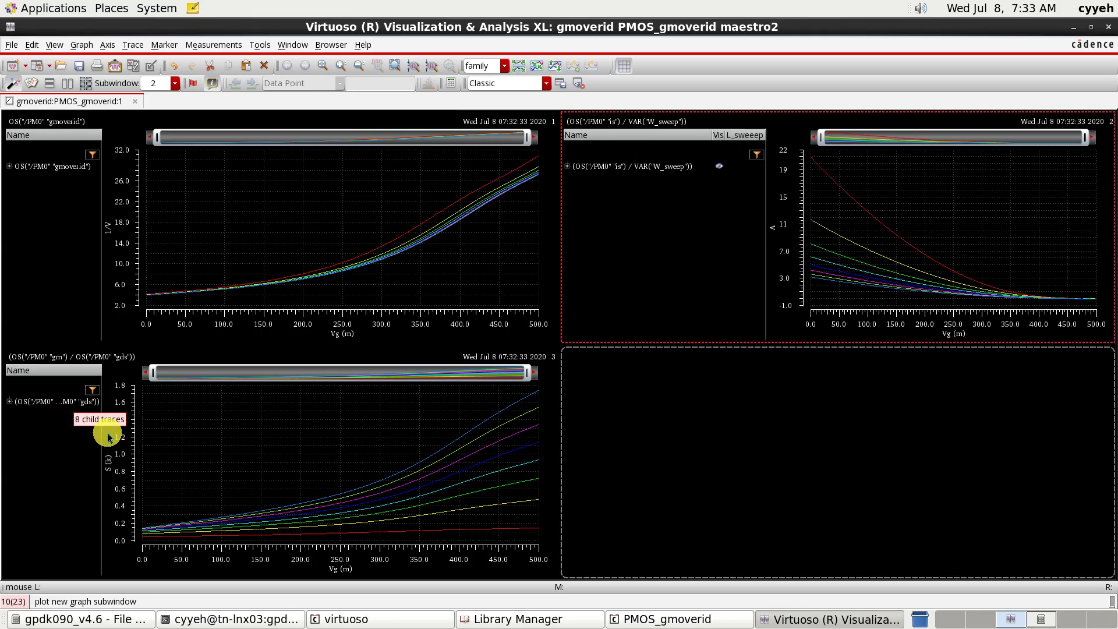
drag(101, 429, 200, 429)
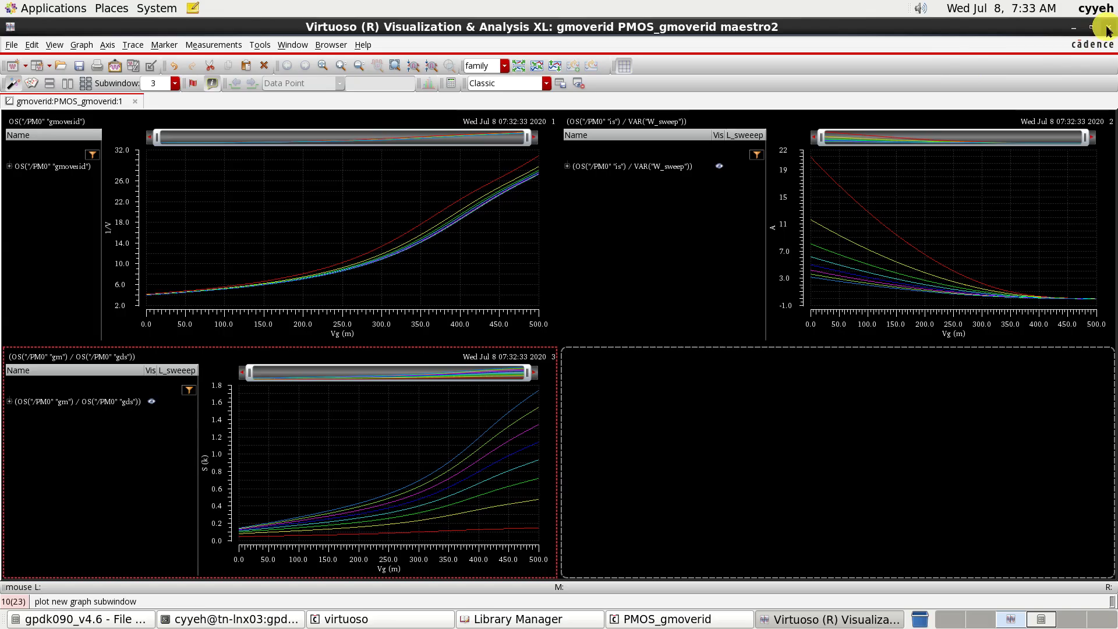
click(1107, 28)
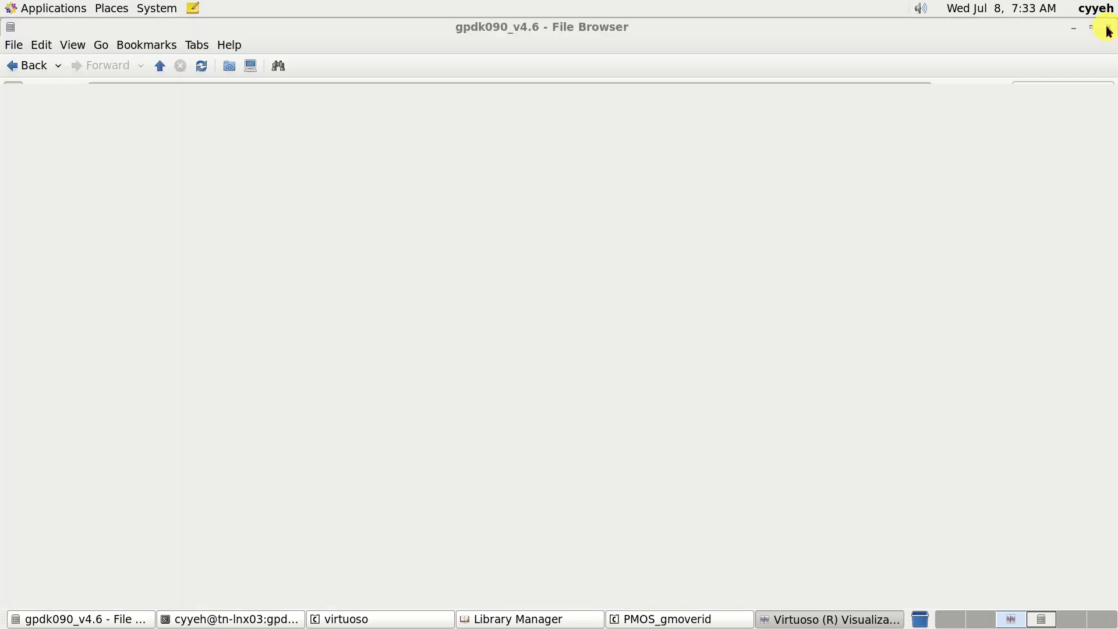
- Open the calculator from Tools and bring up the waveVsWave form by searching 'Wave'
click(729, 187)
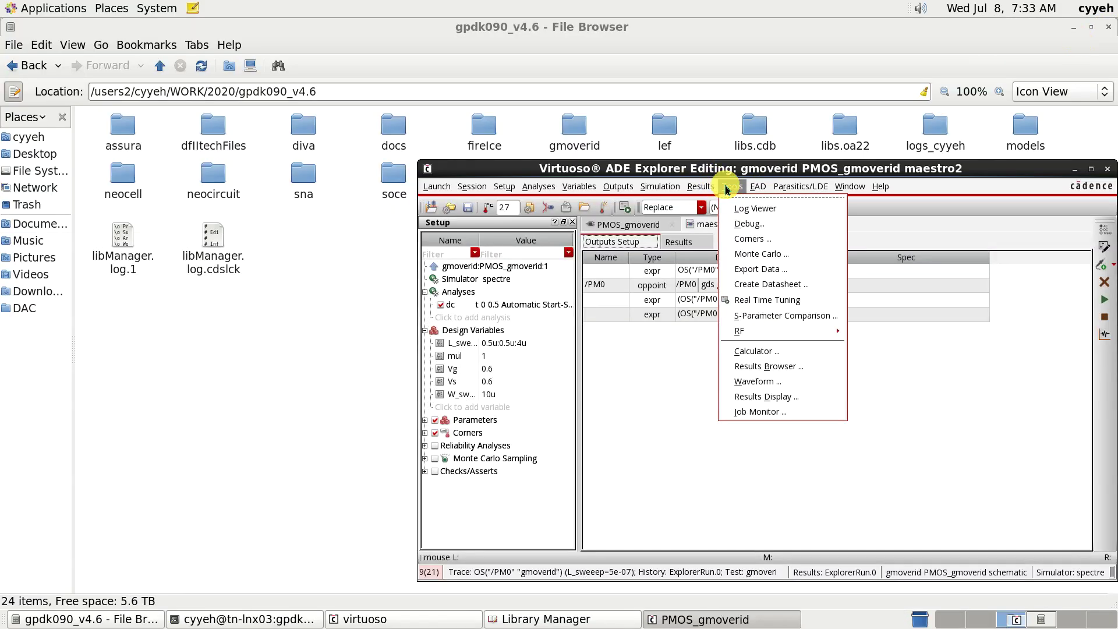
click(768, 352)
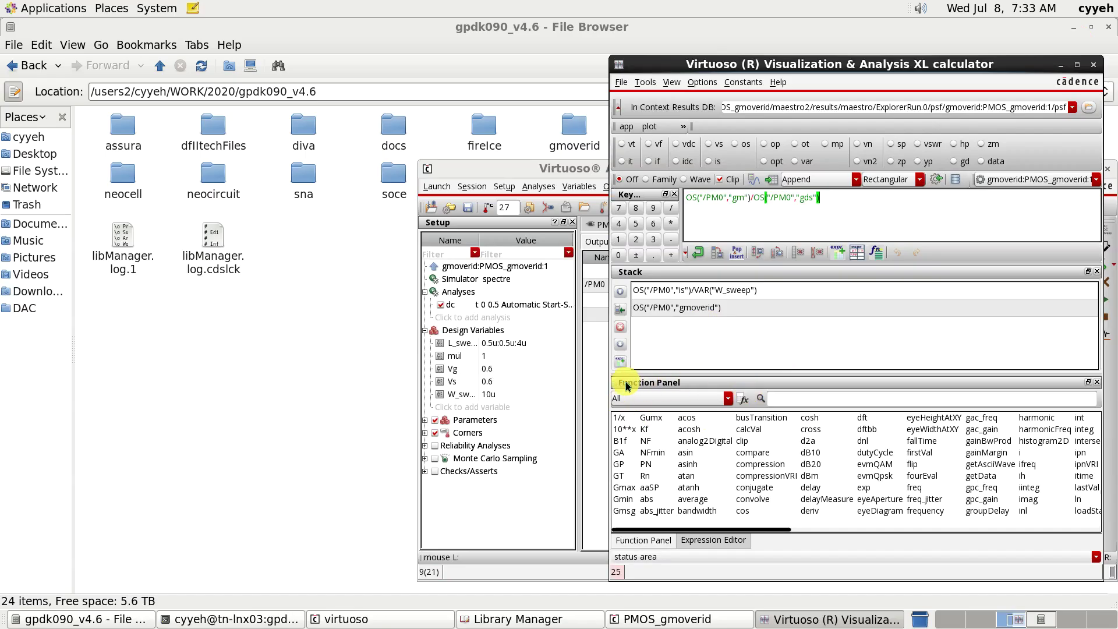
click(810, 399)
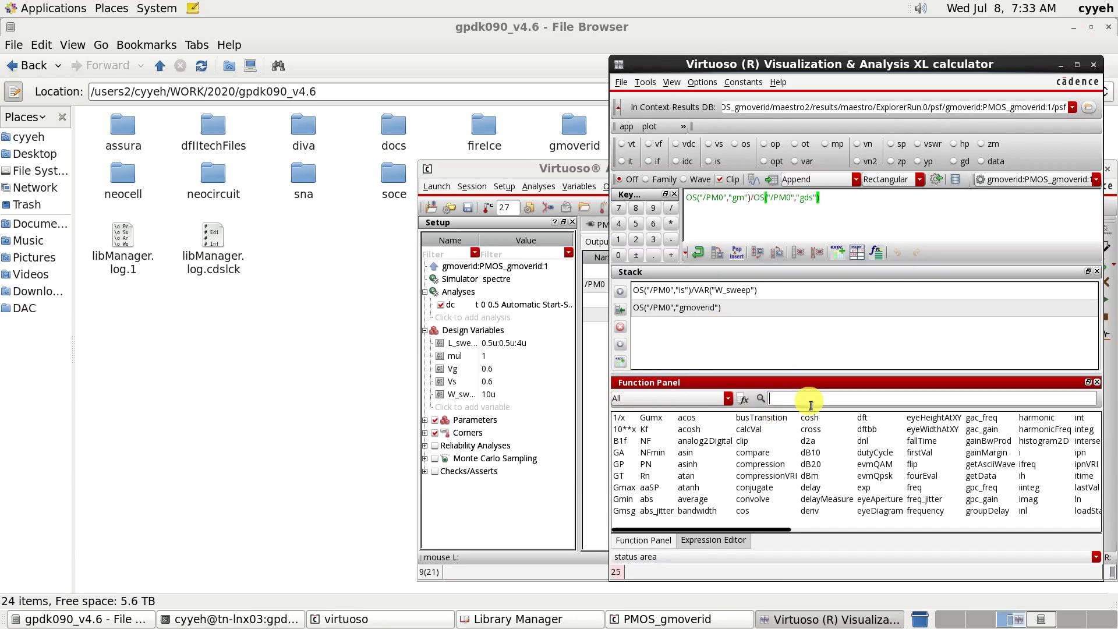
text(Wa)
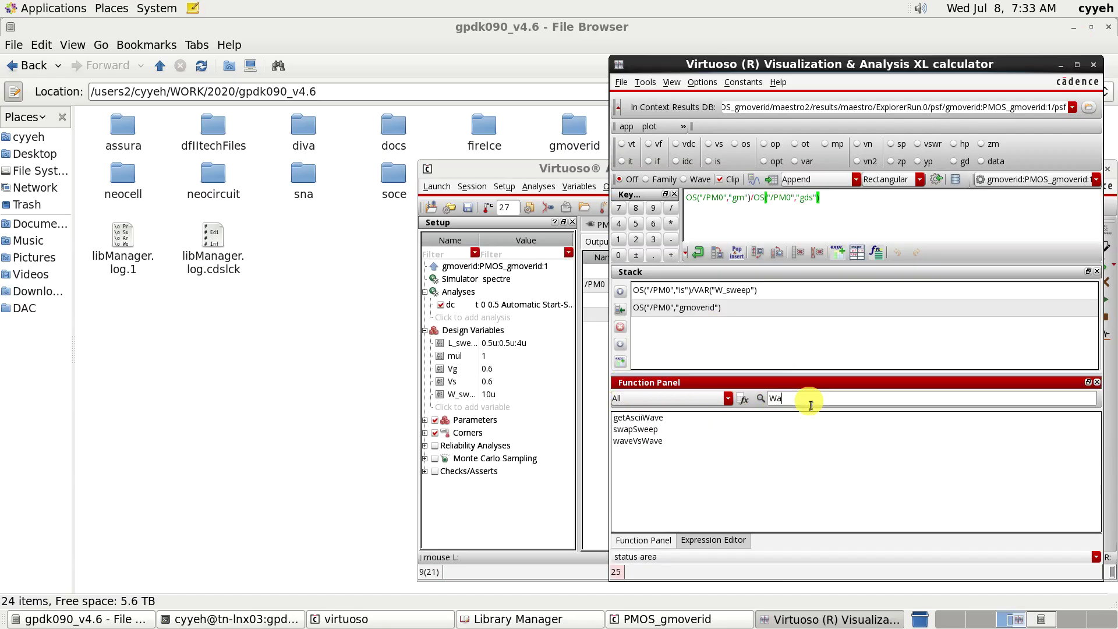
text(ve)
click(646, 429)
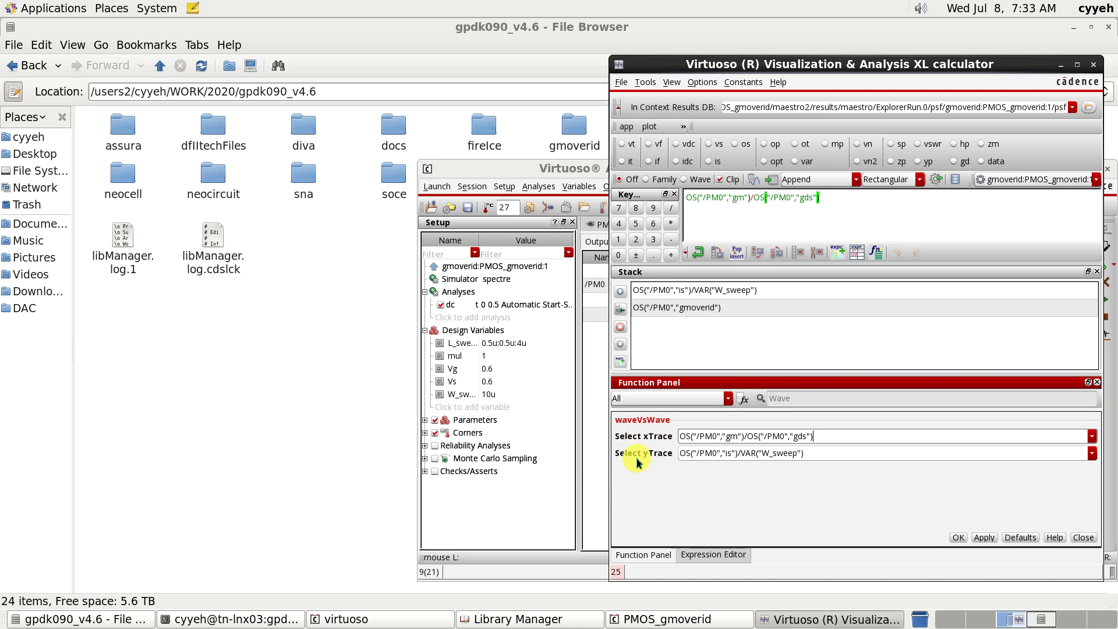
mouse_move(642, 460)
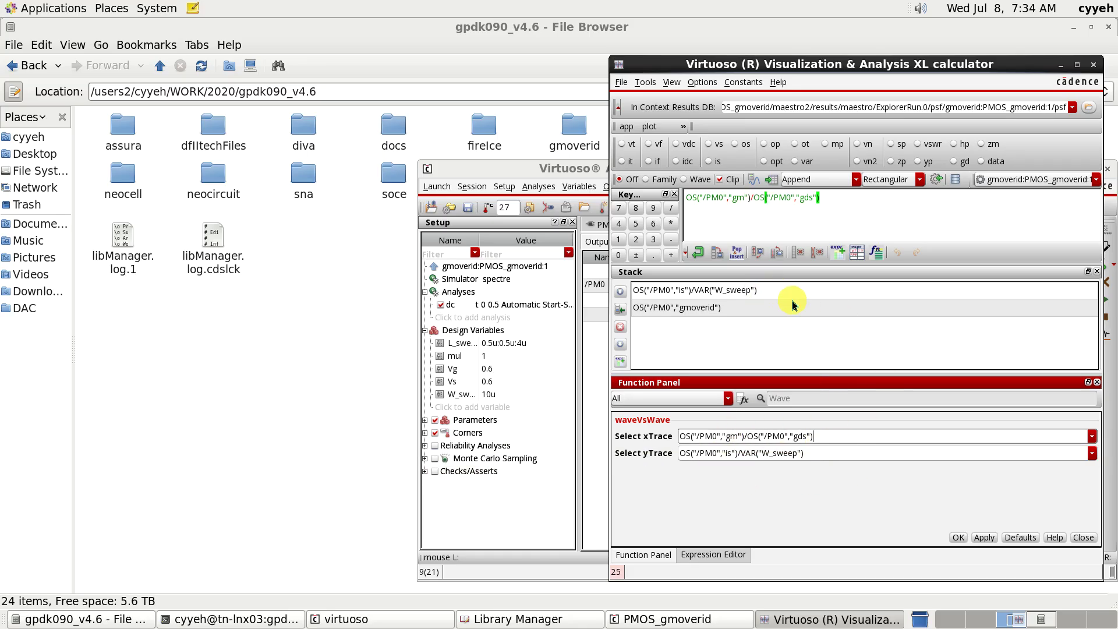
- Build waveVsWave with gmoverid as x and gm/gds as y, and send it to ADE outputs
click(1092, 453)
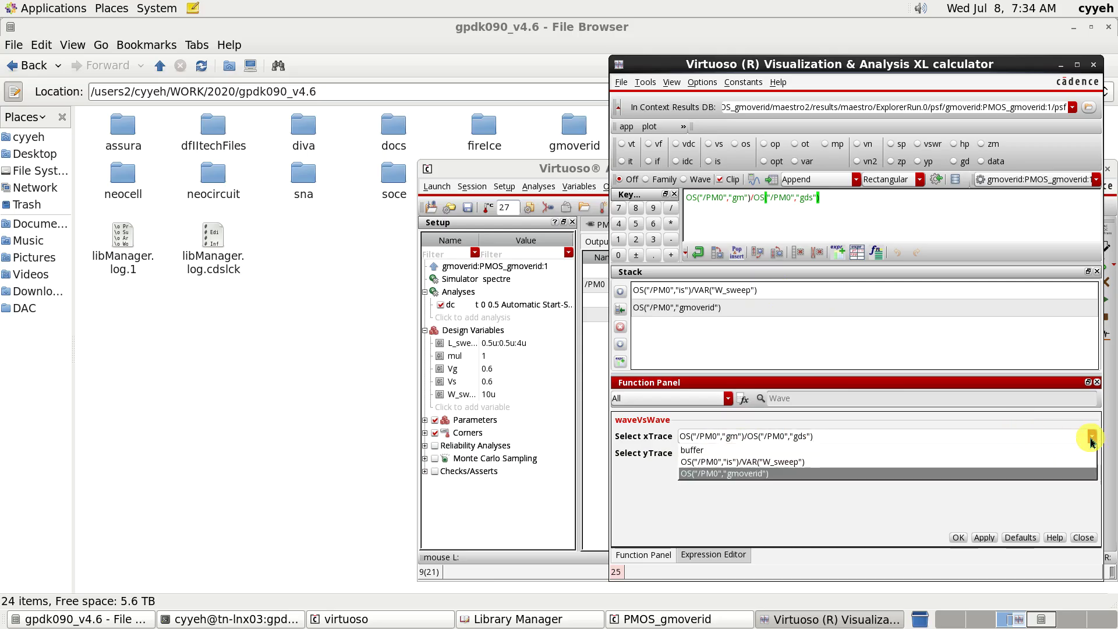
click(799, 475)
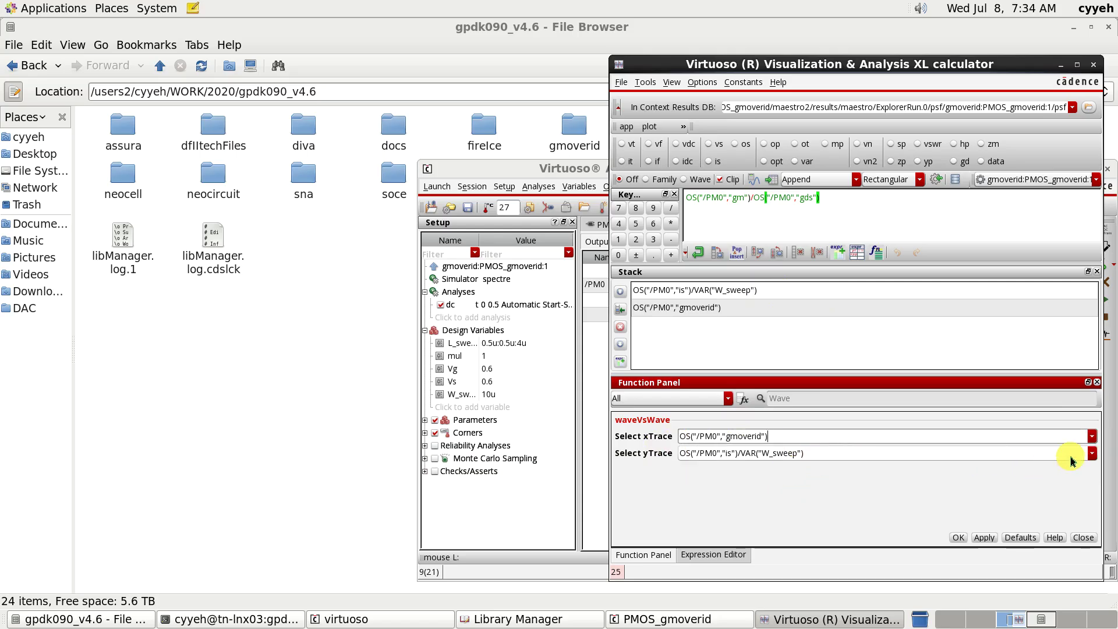
click(1092, 453)
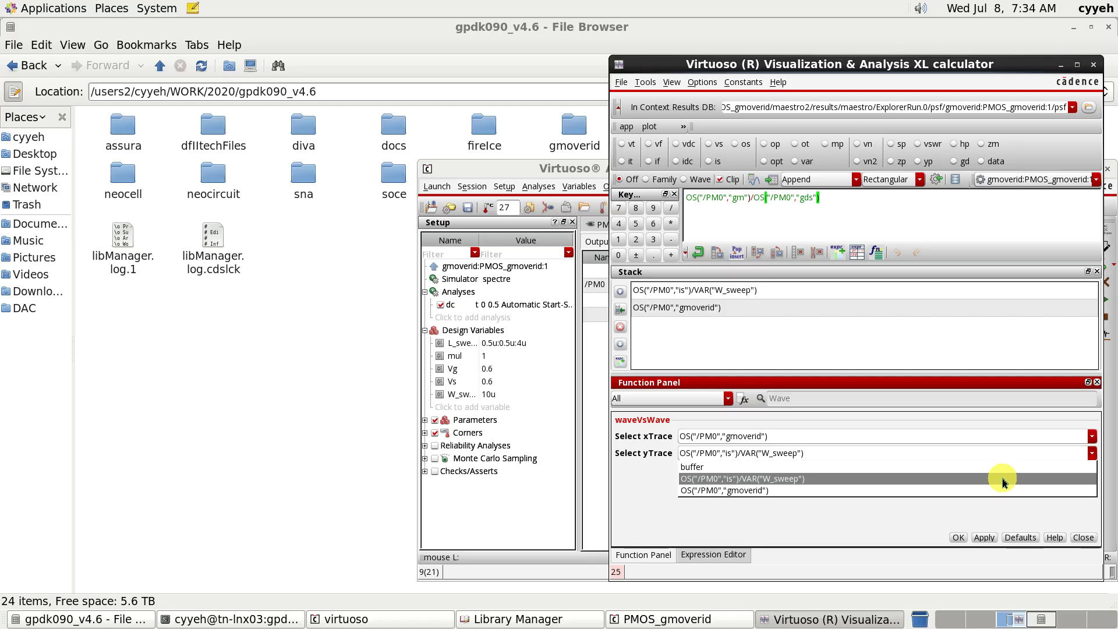
click(893, 520)
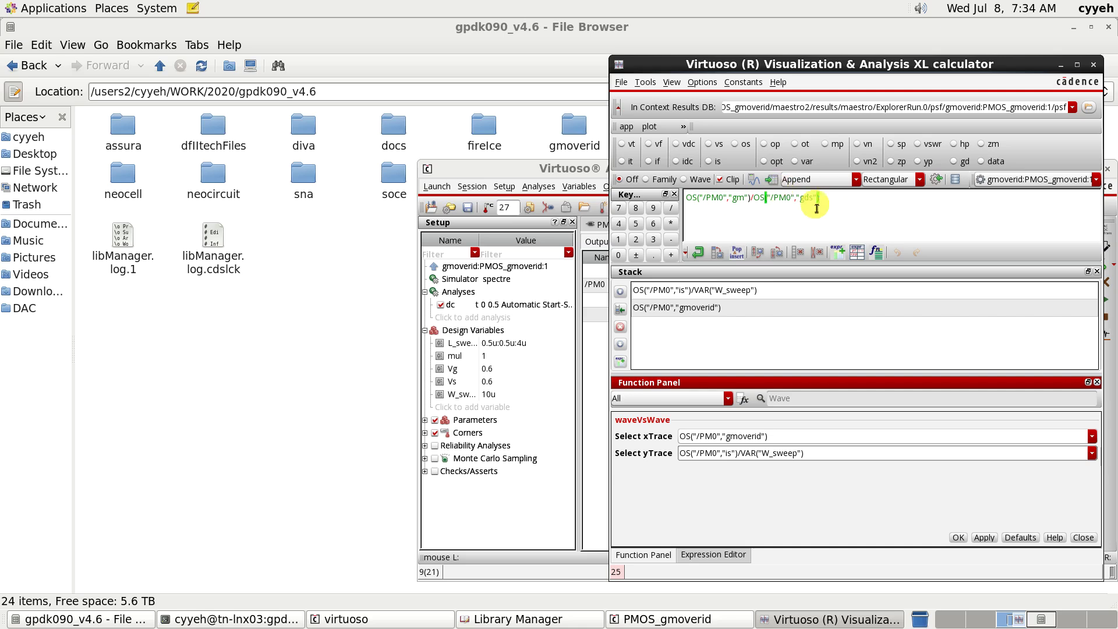
drag(816, 209, 664, 224)
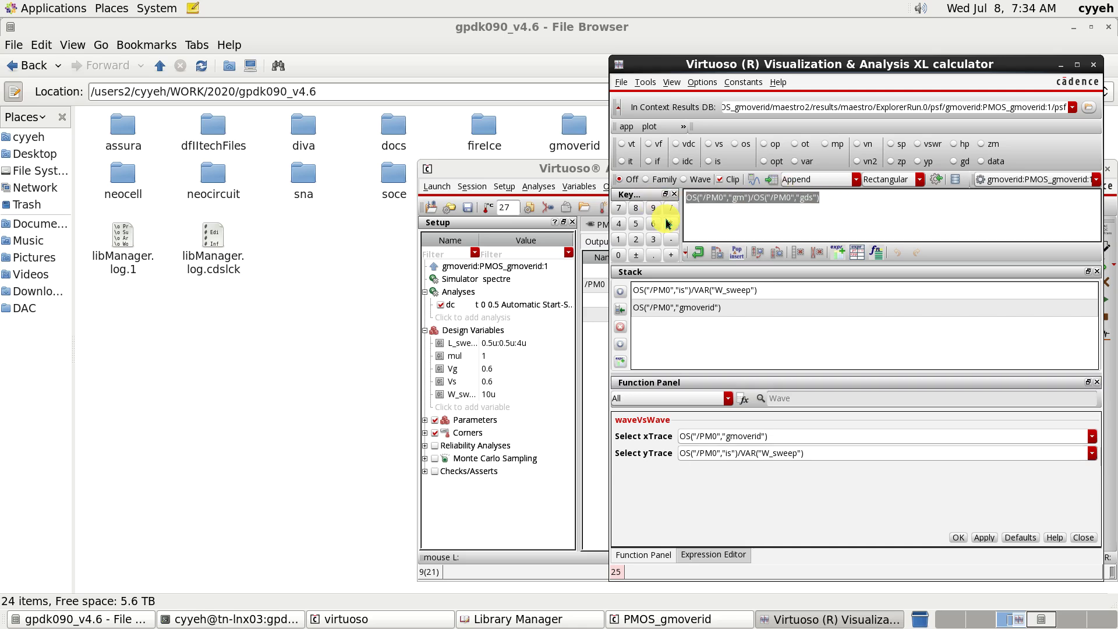
click(697, 256)
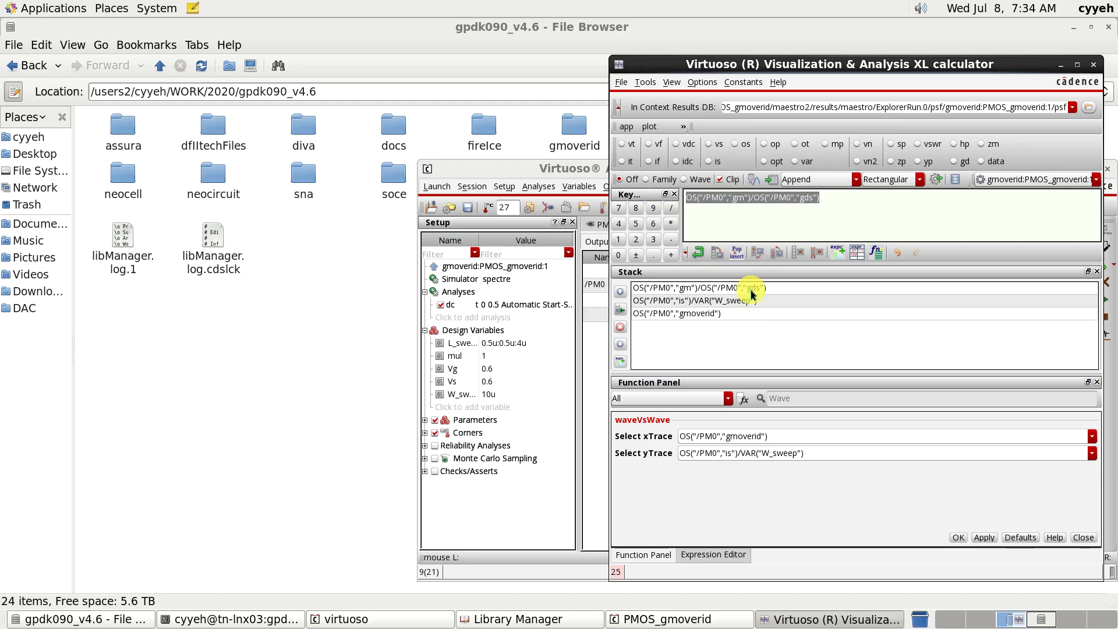
click(777, 347)
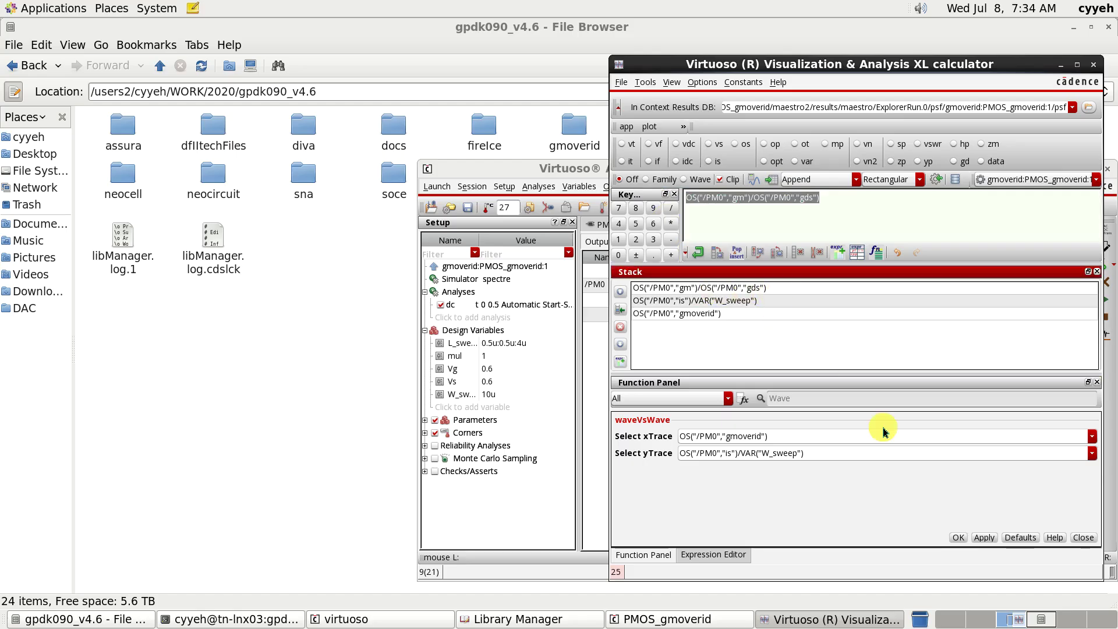
click(1092, 459)
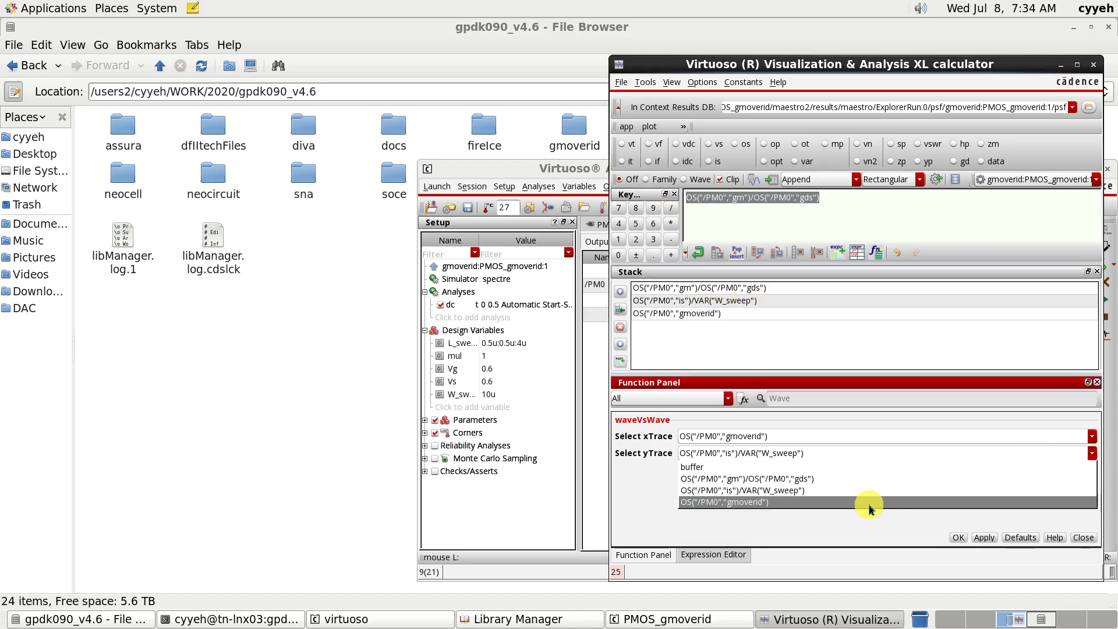
click(815, 478)
click(984, 536)
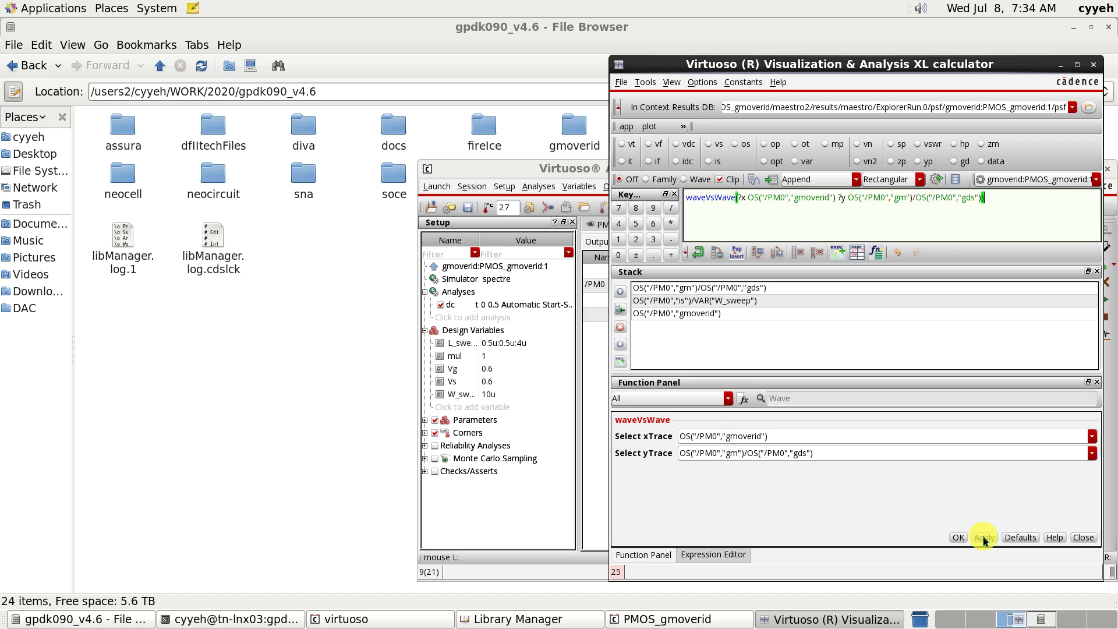
click(939, 184)
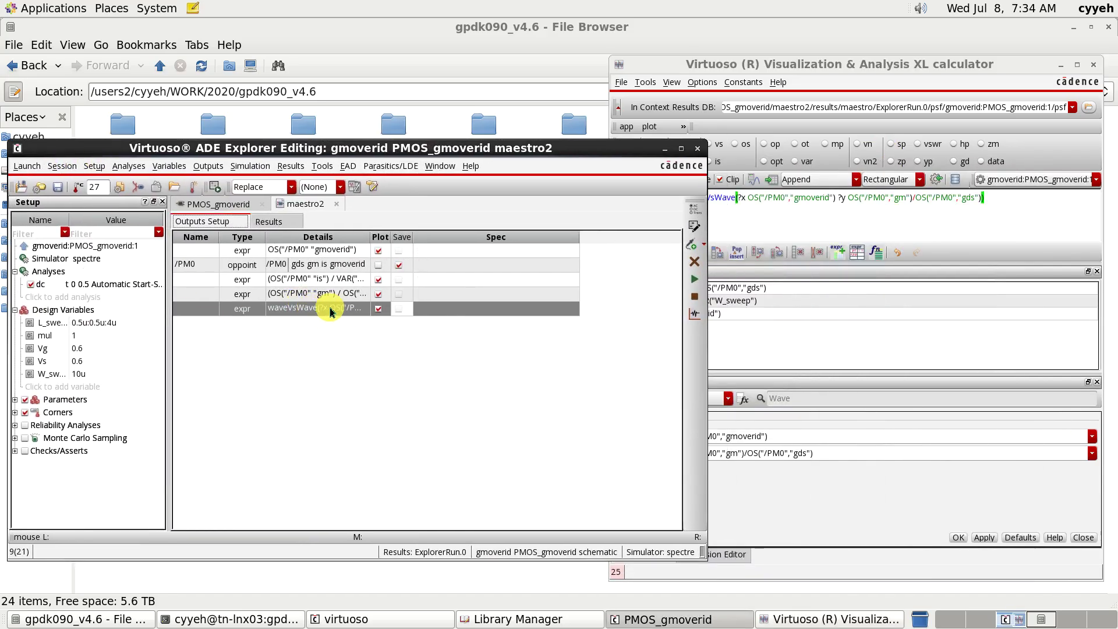
- Name the new waveVsWave output gm*ro and bring the calculator back to the front
click(207, 310)
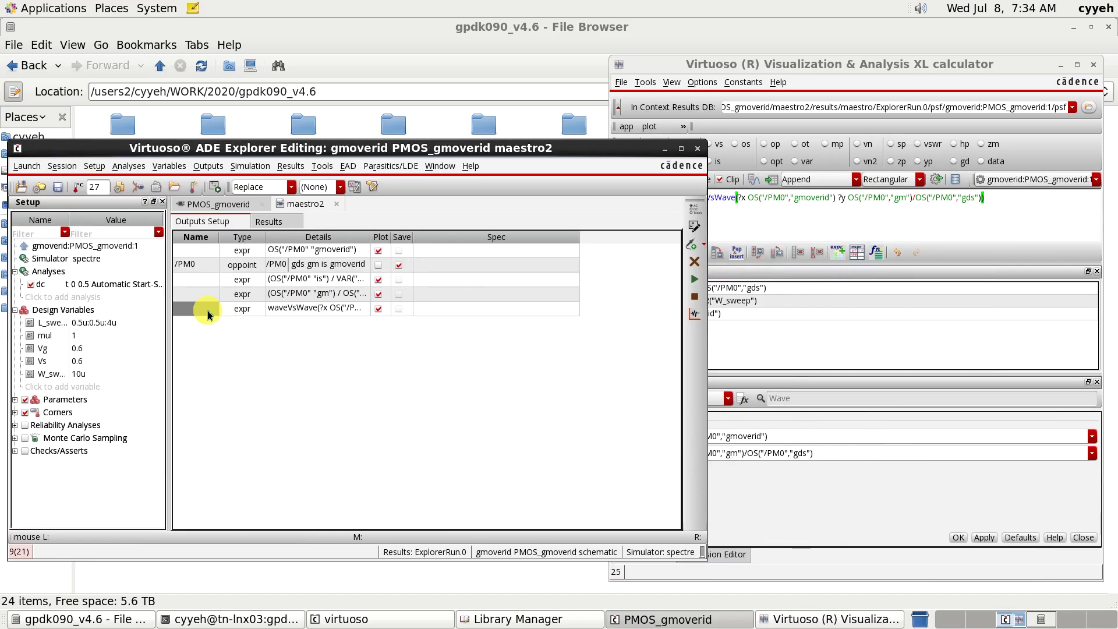
click(209, 313)
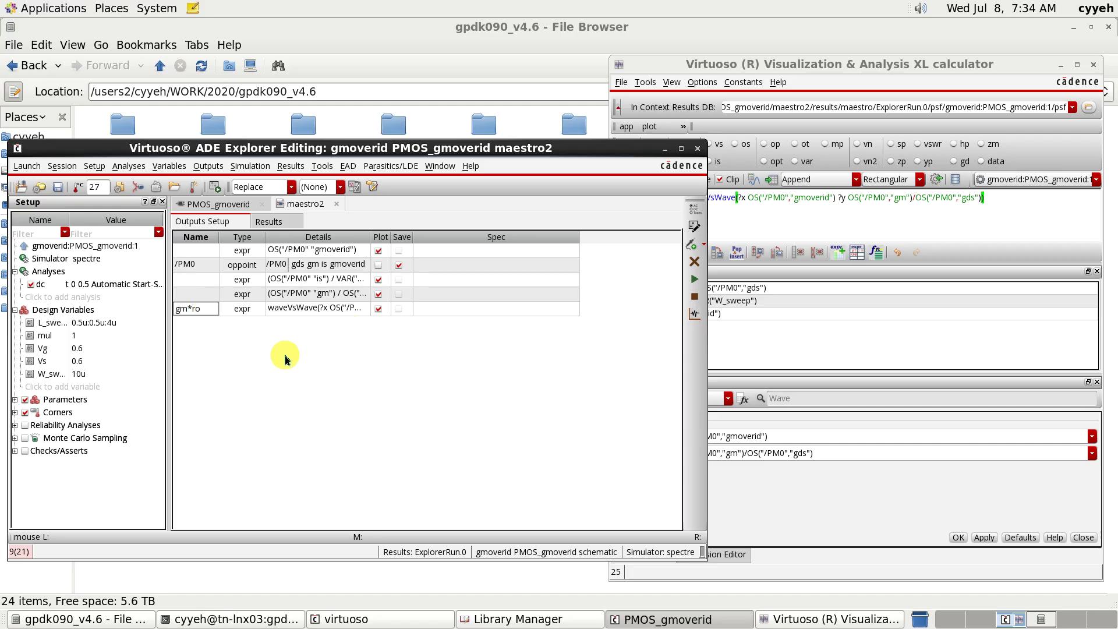
click(195, 309)
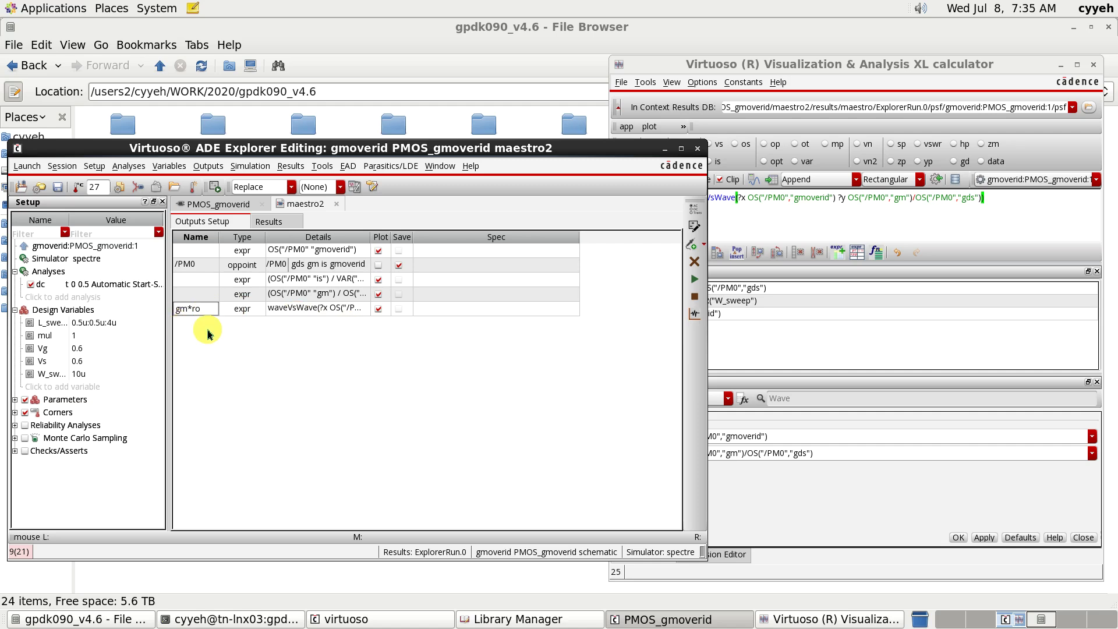
click(780, 341)
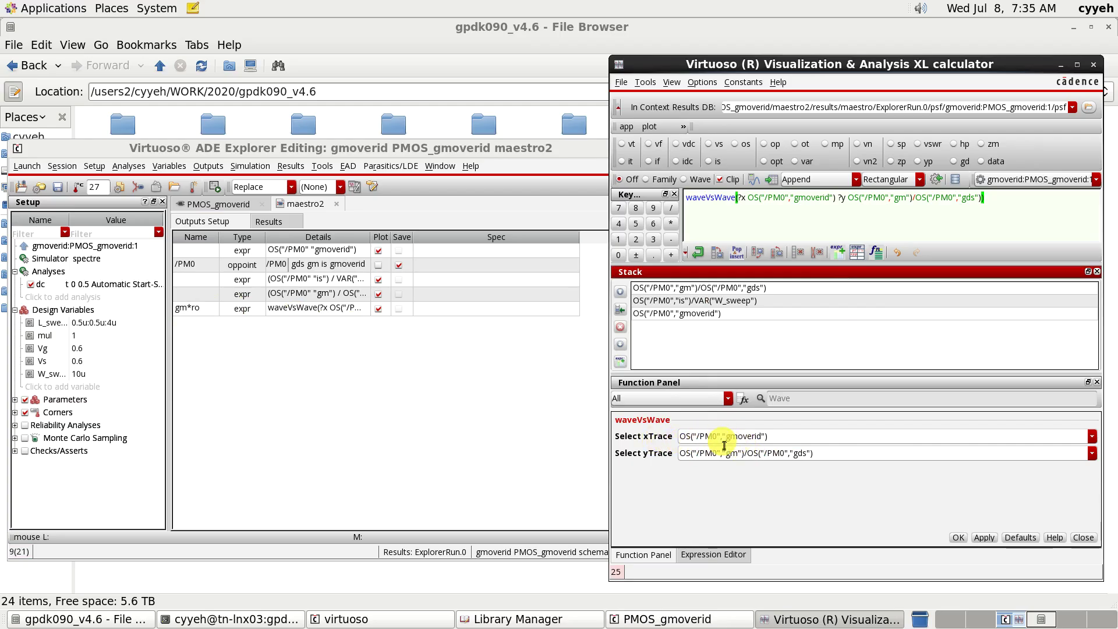
- Add a waveVsWave output of is/W_sweep versus gmoverid named id/W
click(1091, 453)
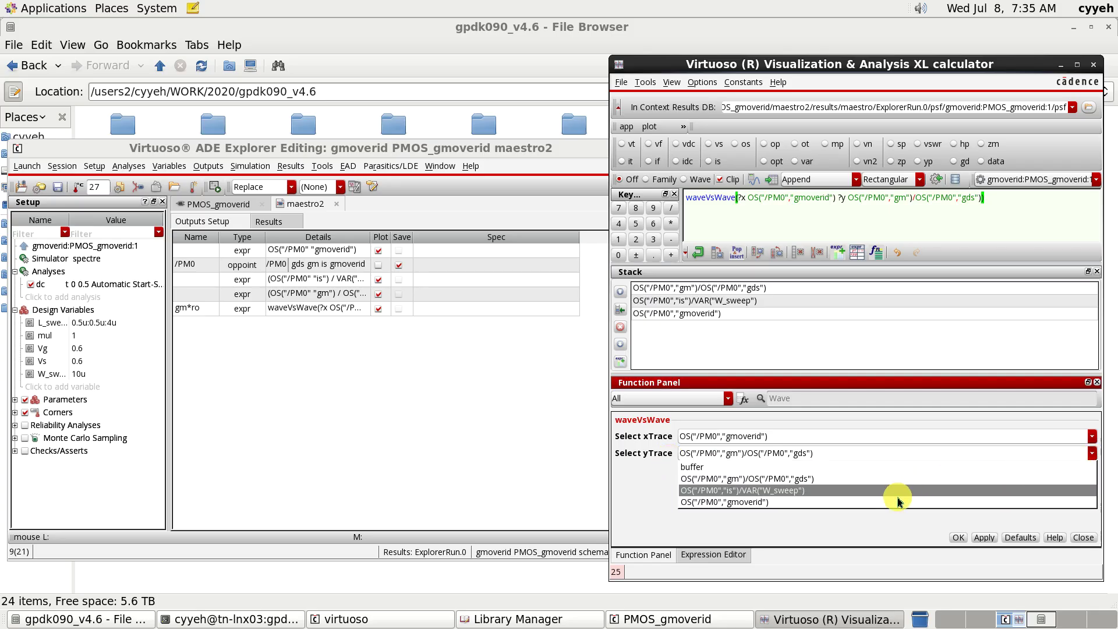
click(846, 492)
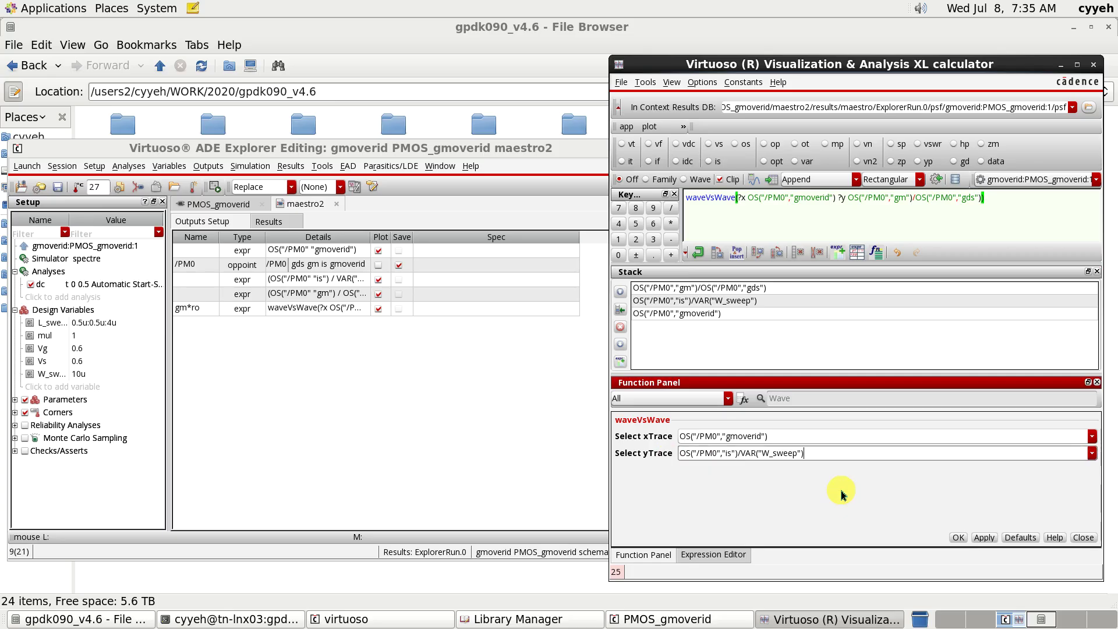
click(983, 537)
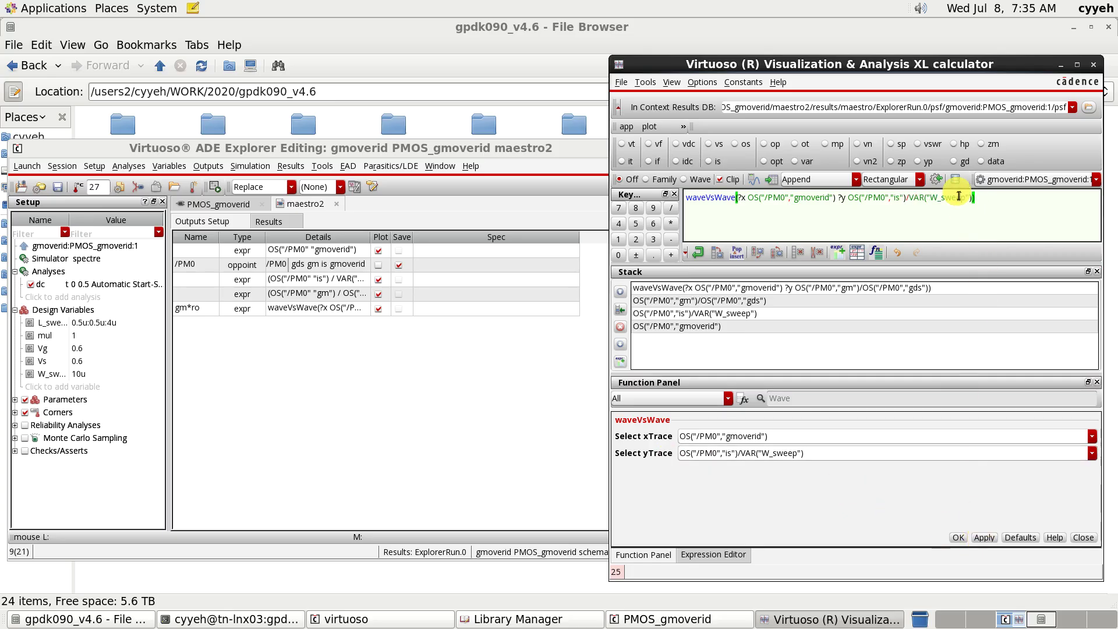
click(935, 181)
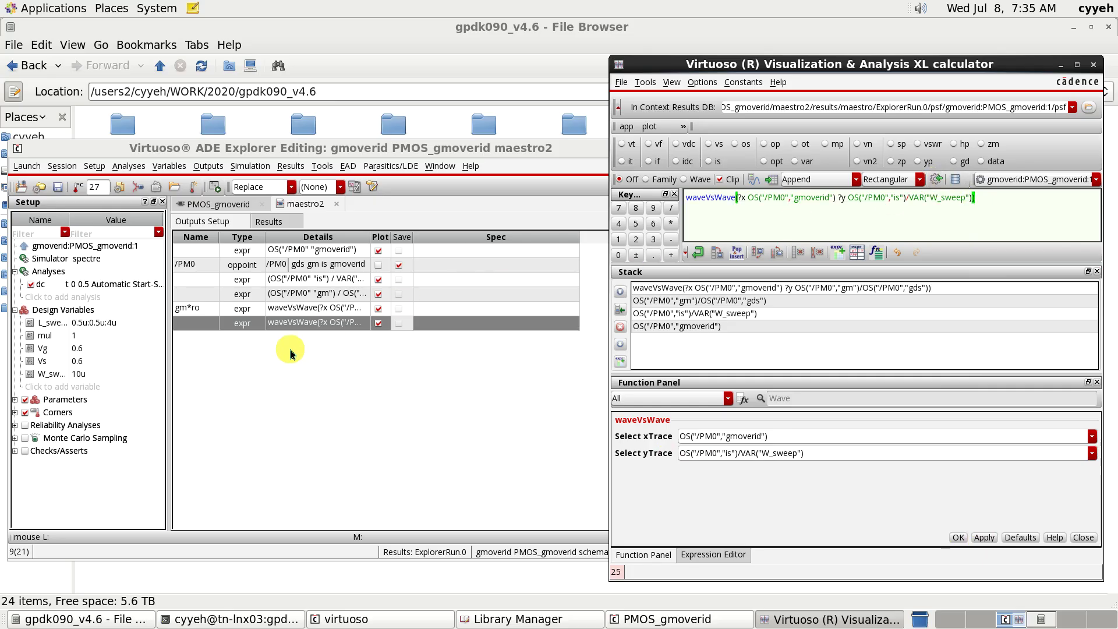
double_click(195, 324)
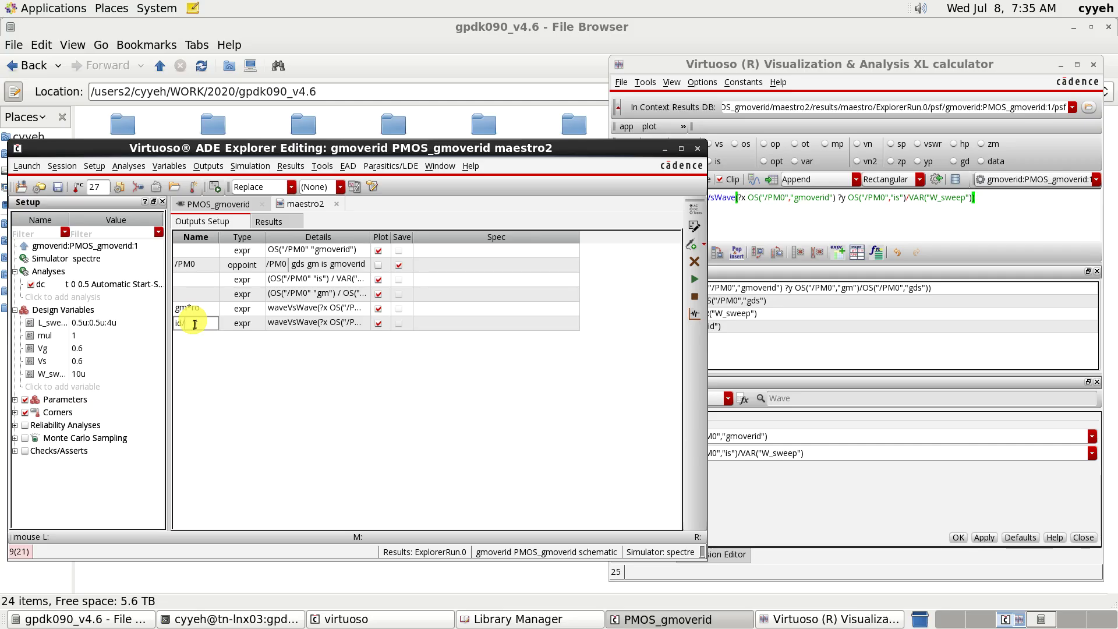
text(id/W)
click(275, 382)
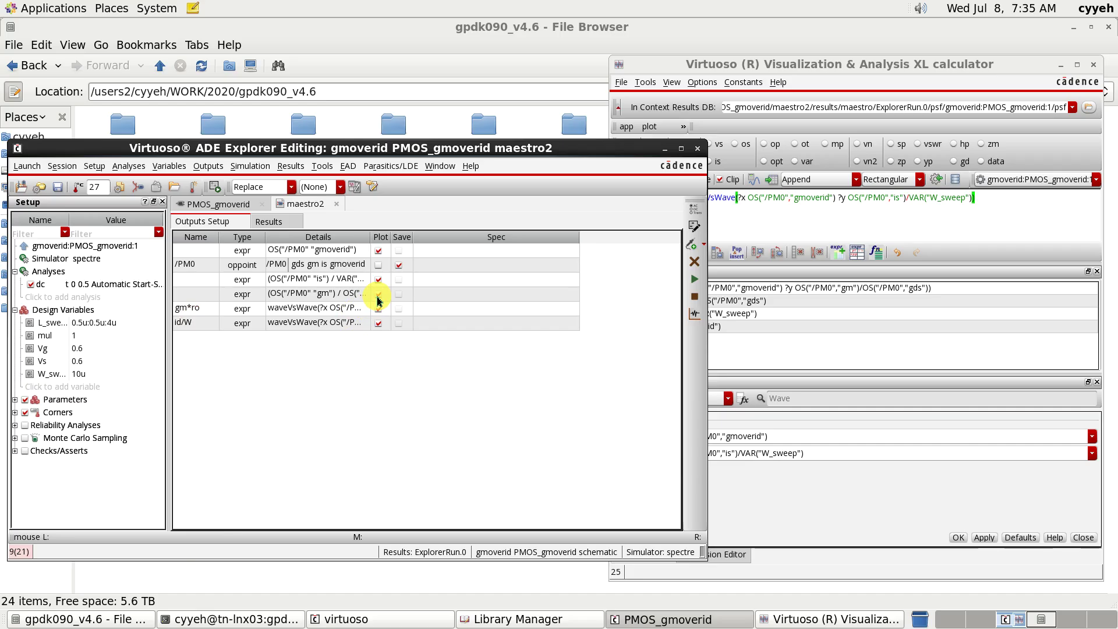
- Stop plotting gmoverid, rerun the simulation and maximize the graph window
click(379, 251)
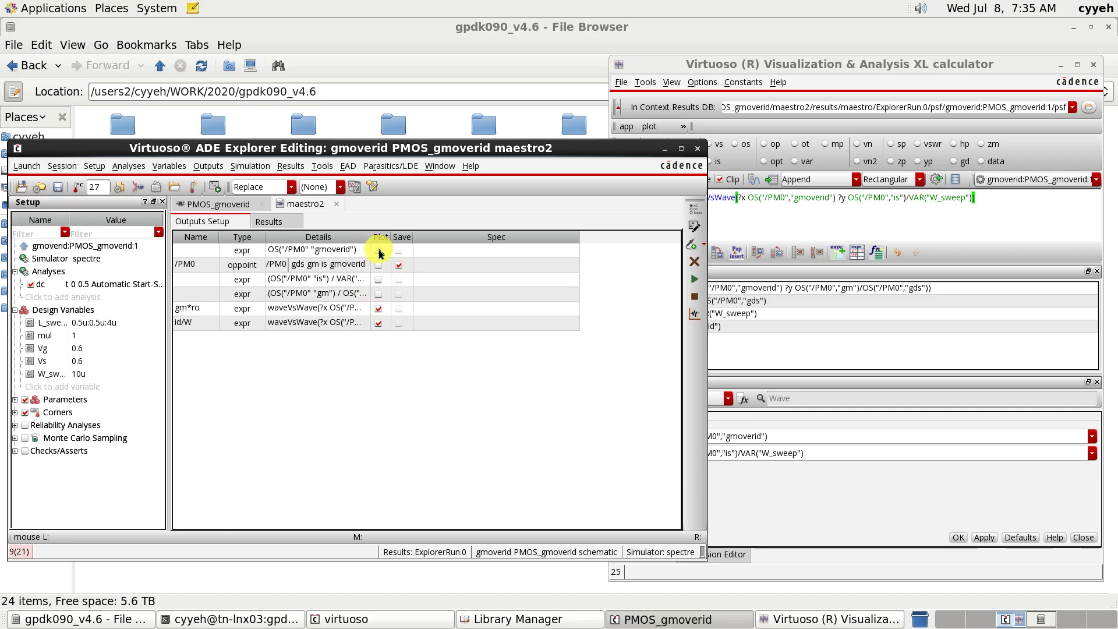
click(696, 282)
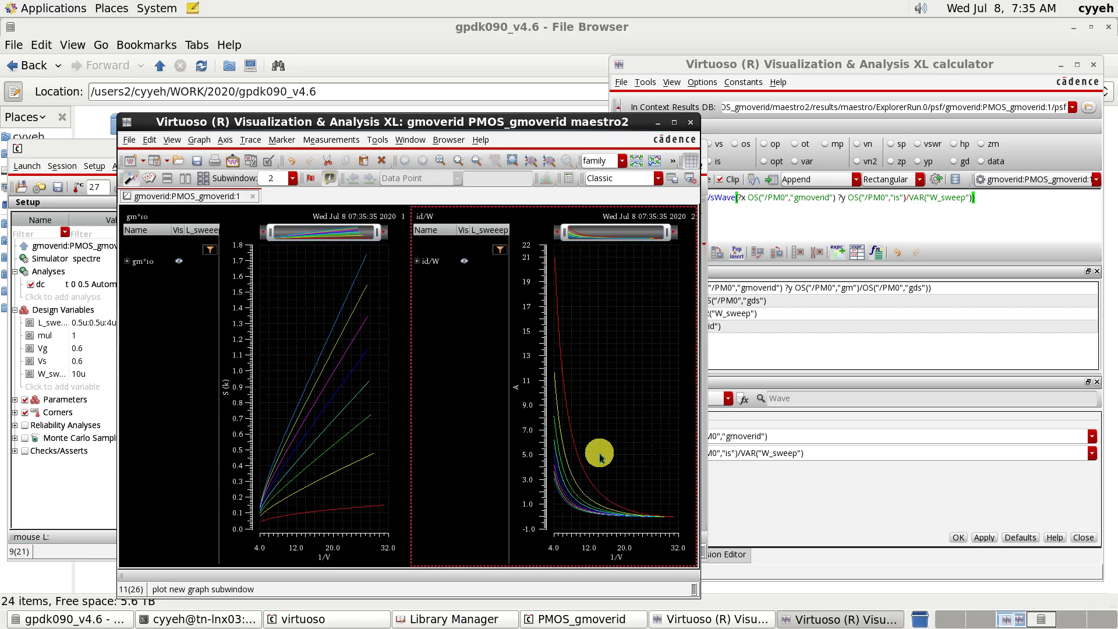
click(674, 122)
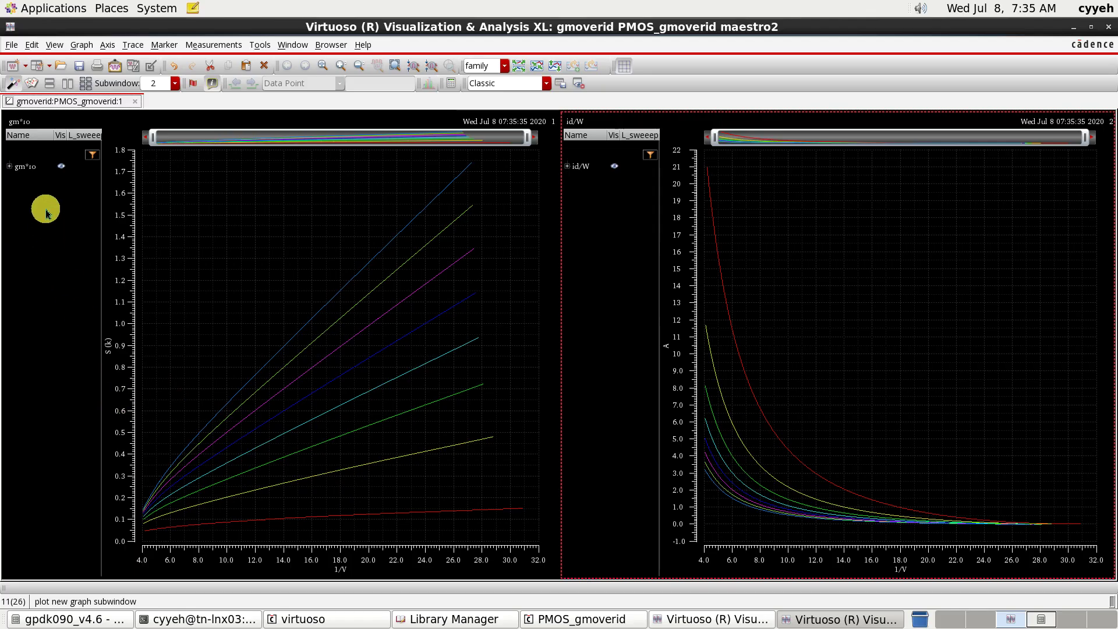
- Make the id/W Y axis logarithmic and place vertical marker V1 at gm/Id 20
right_click(686, 391)
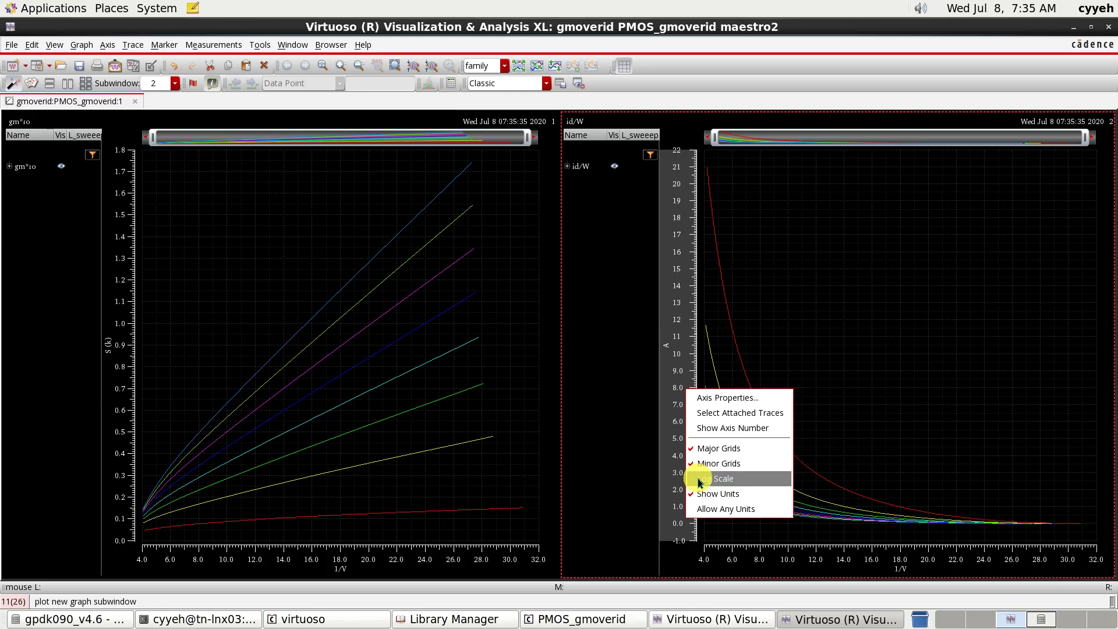
click(699, 482)
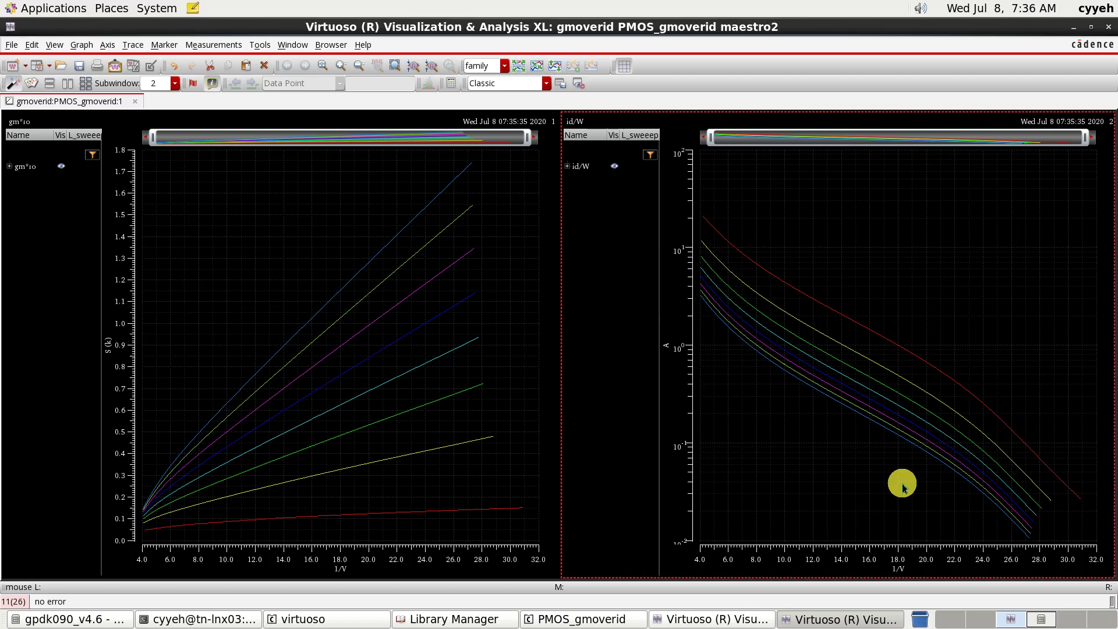
key(v)
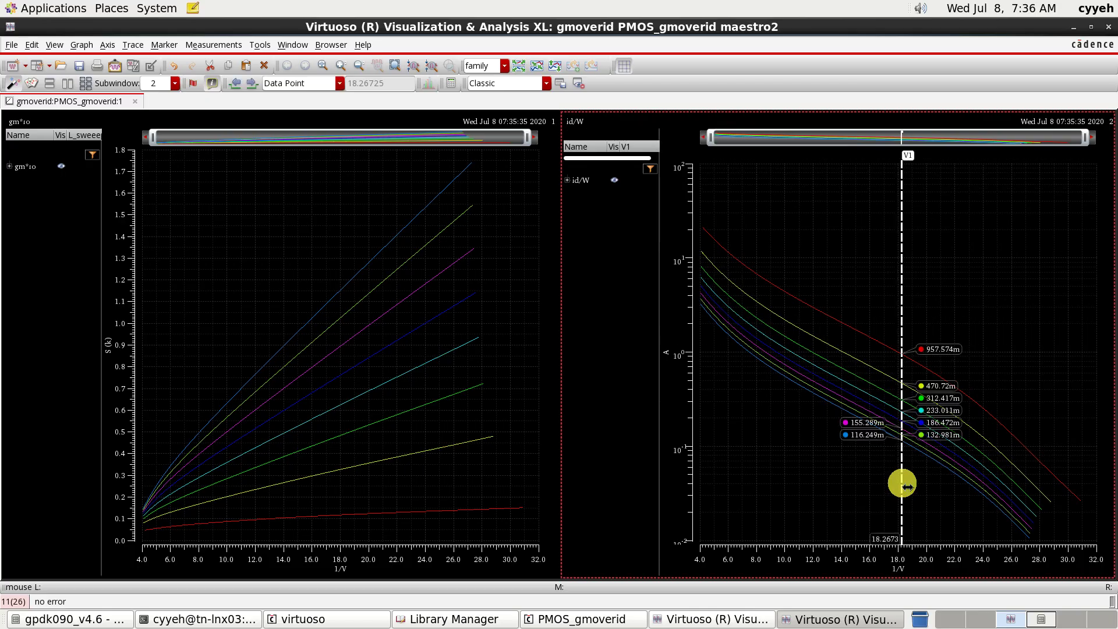
drag(907, 487, 932, 478)
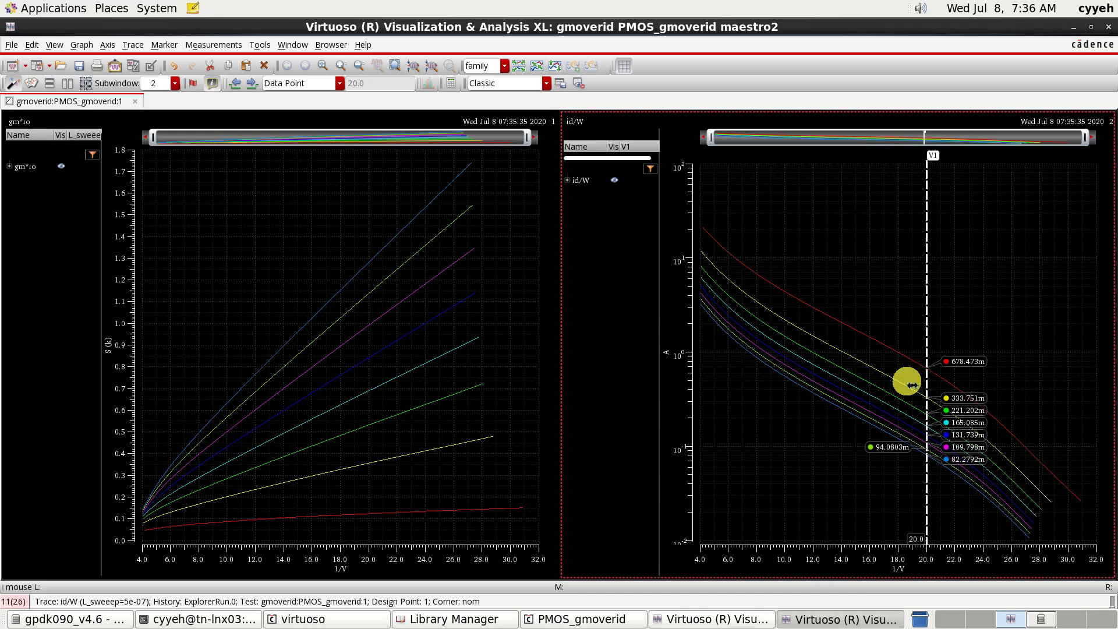
mouse_move(938, 379)
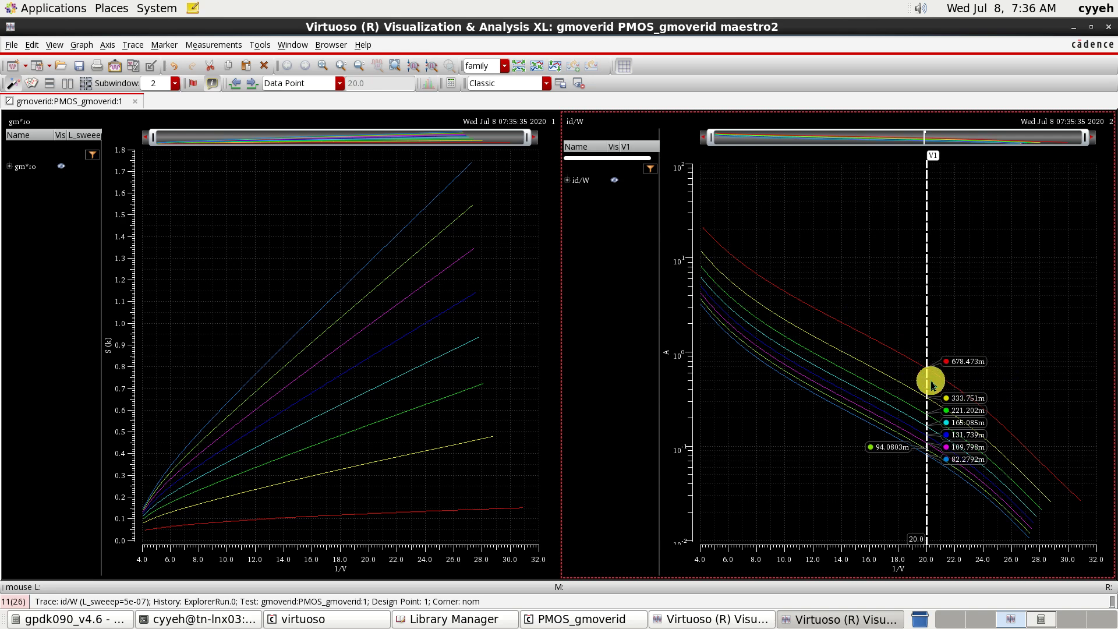
mouse_move(870, 425)
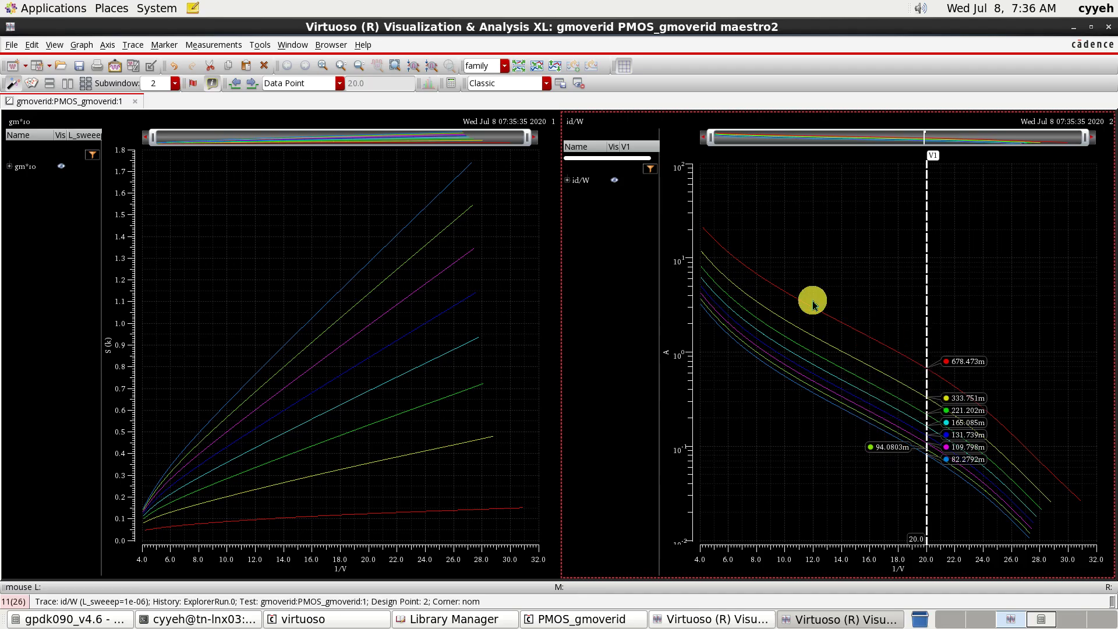
- Expand the id/W legend into the eight L_sweeep traces, highlighting 5e-07 and 4e-06
click(567, 180)
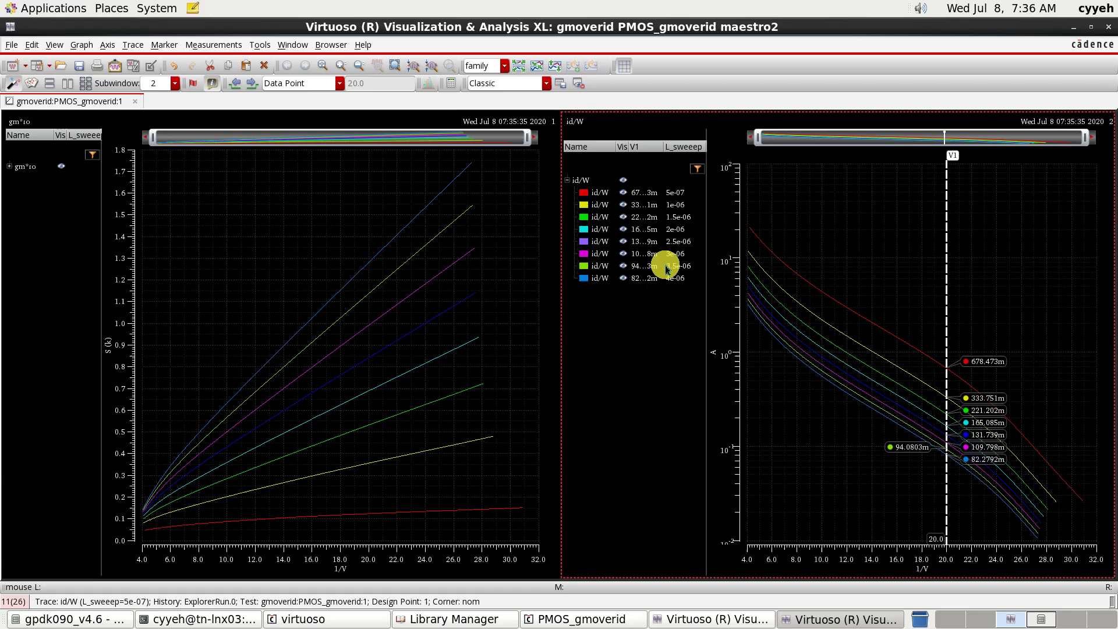
click(679, 197)
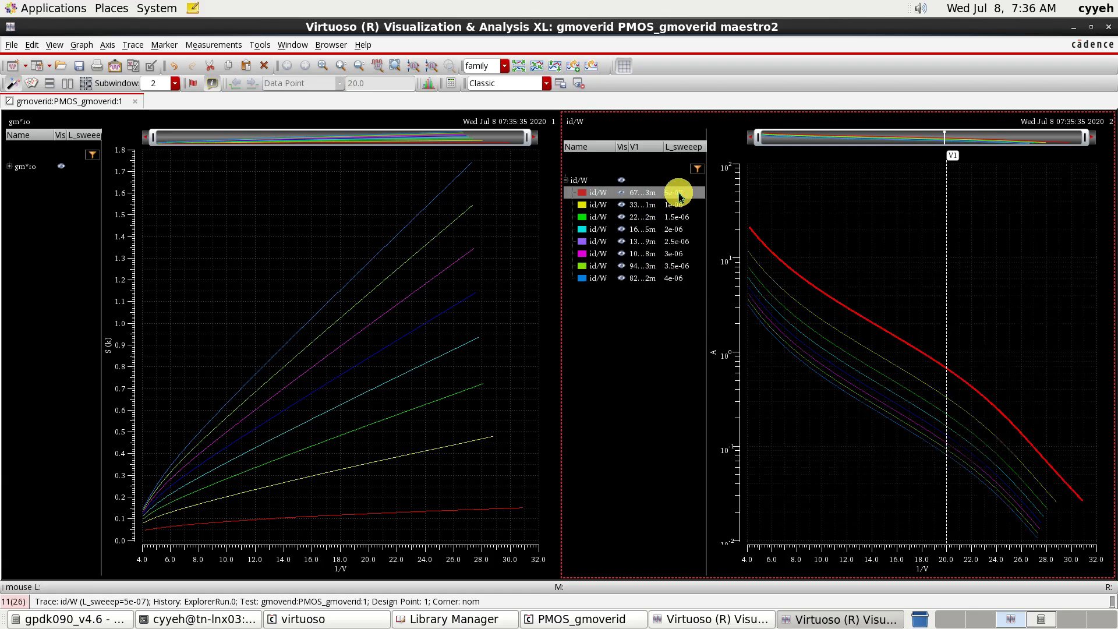
click(675, 279)
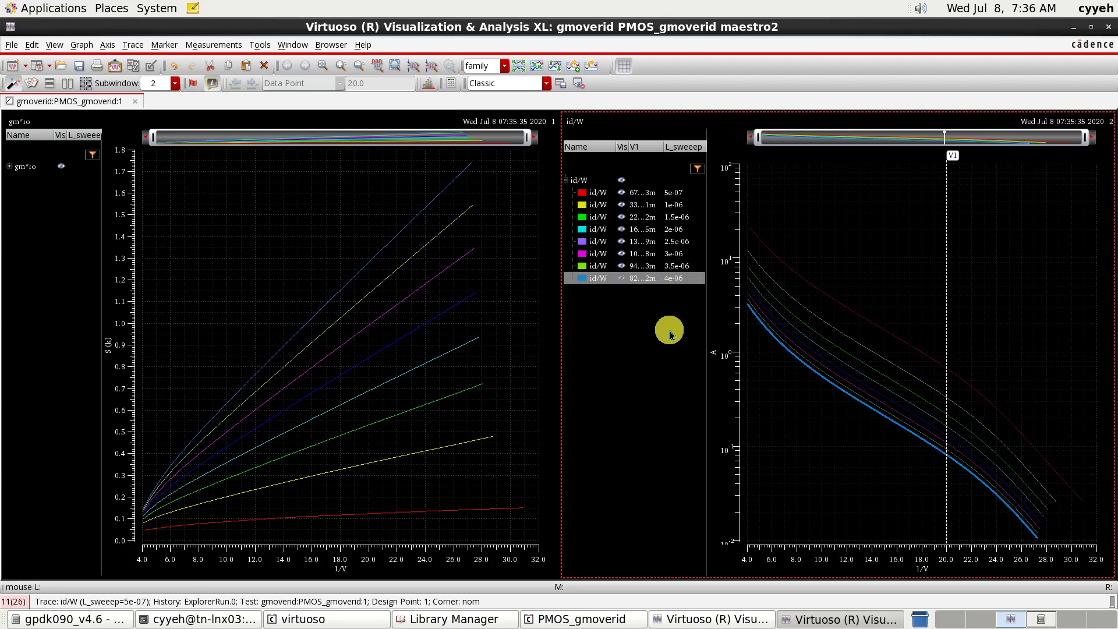
click(627, 403)
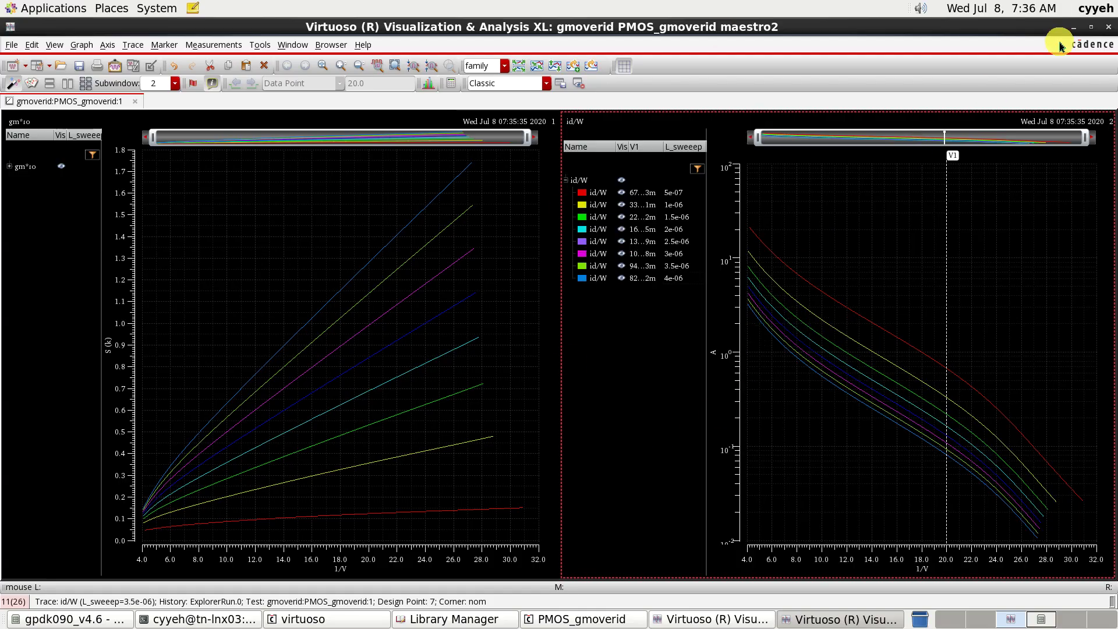
- Return to ADE Explorer and change the W_sweep design variable from 10u to 1u
click(1074, 29)
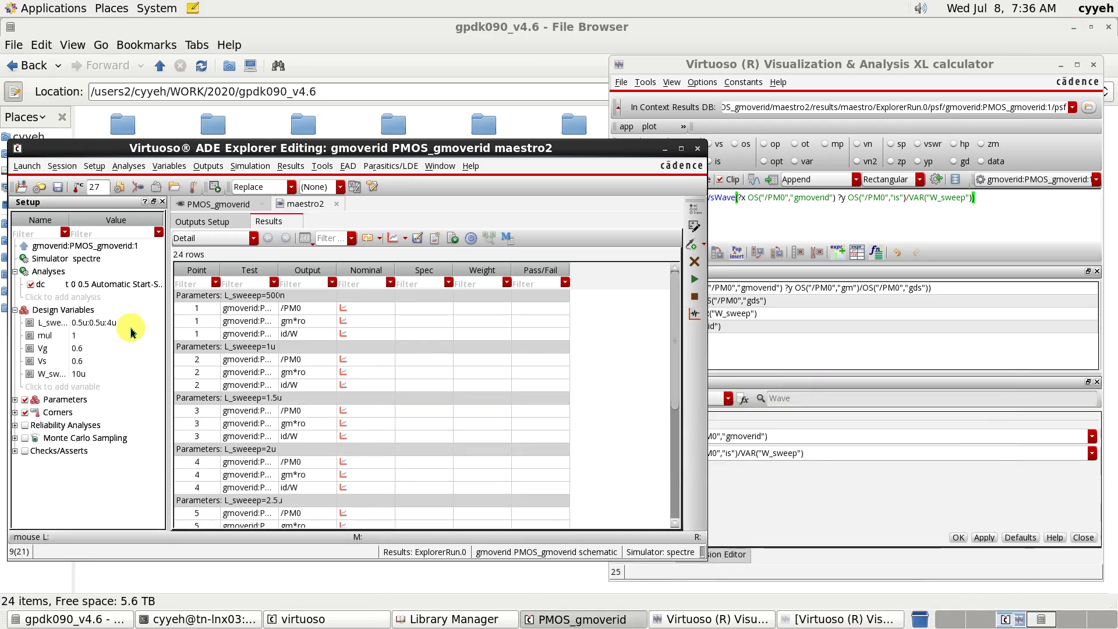
click(93, 374)
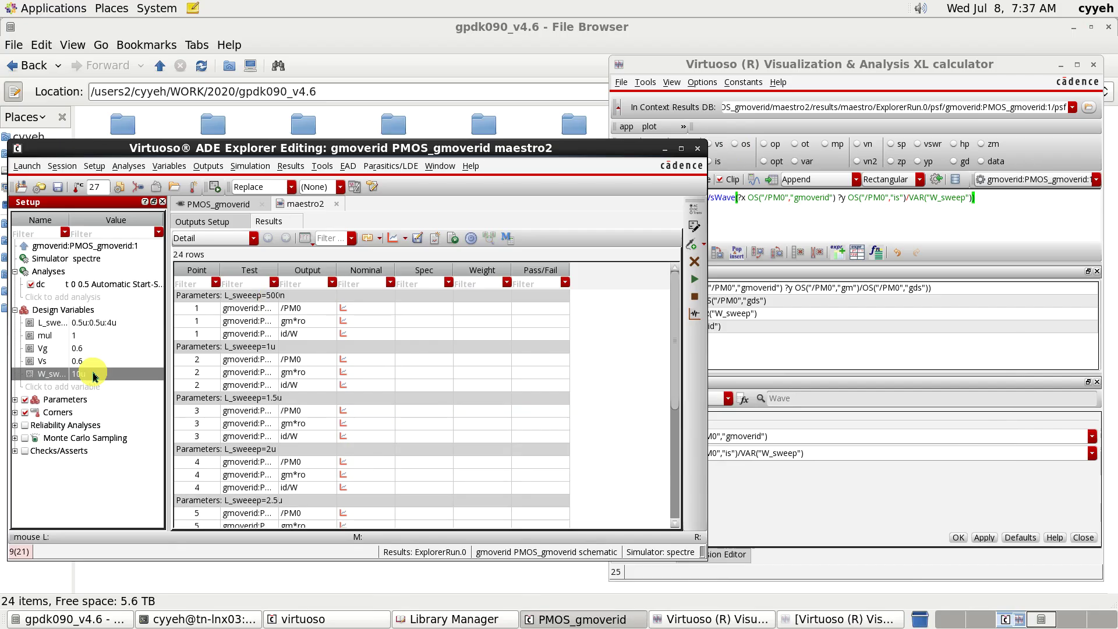
click(97, 378)
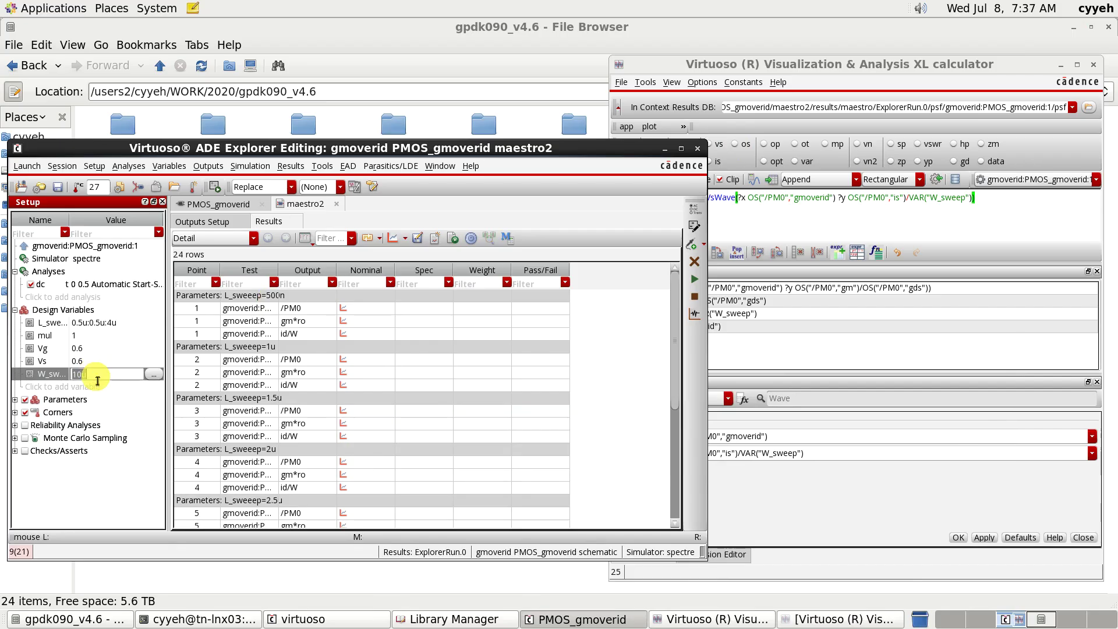
text(1u)
key(Return)
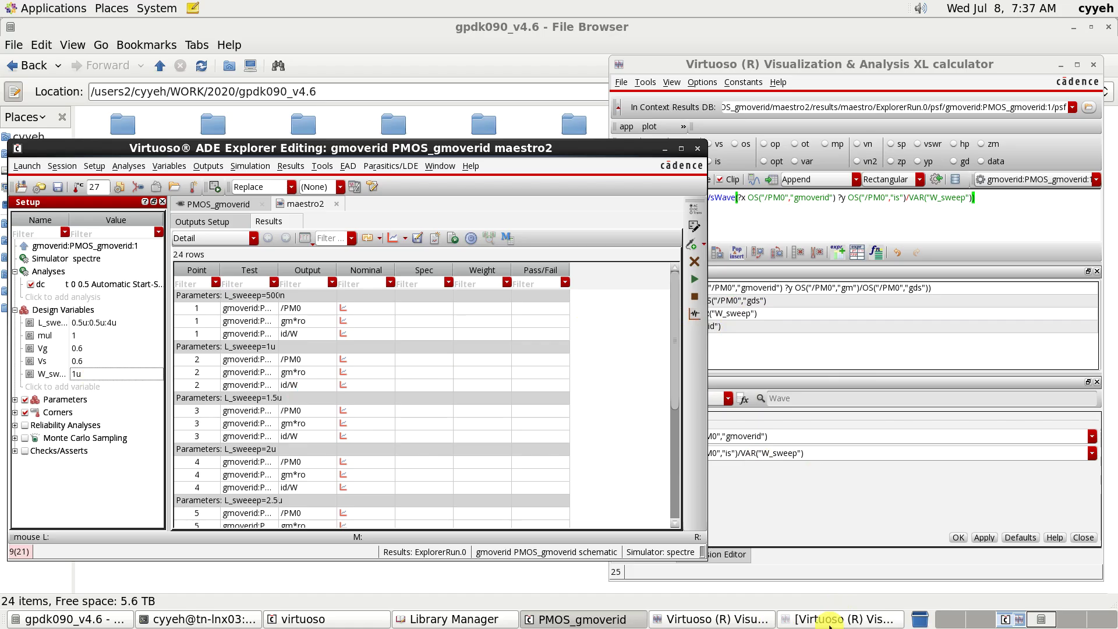
- Minimize the waveform calculator and waveform viewer to return to ADE Explorer
click(832, 618)
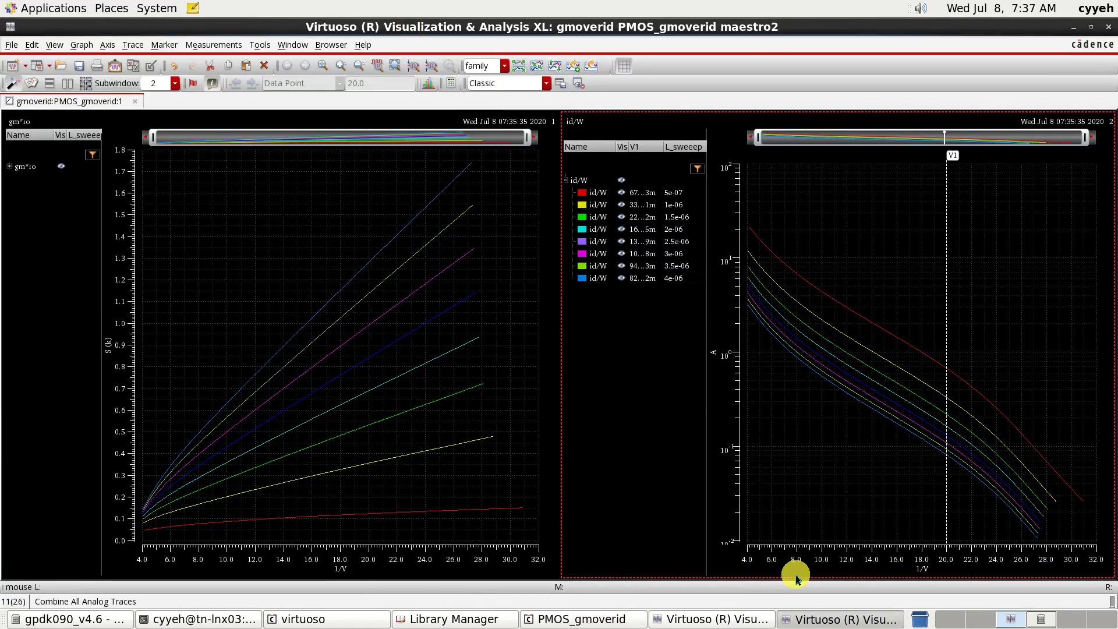
click(725, 619)
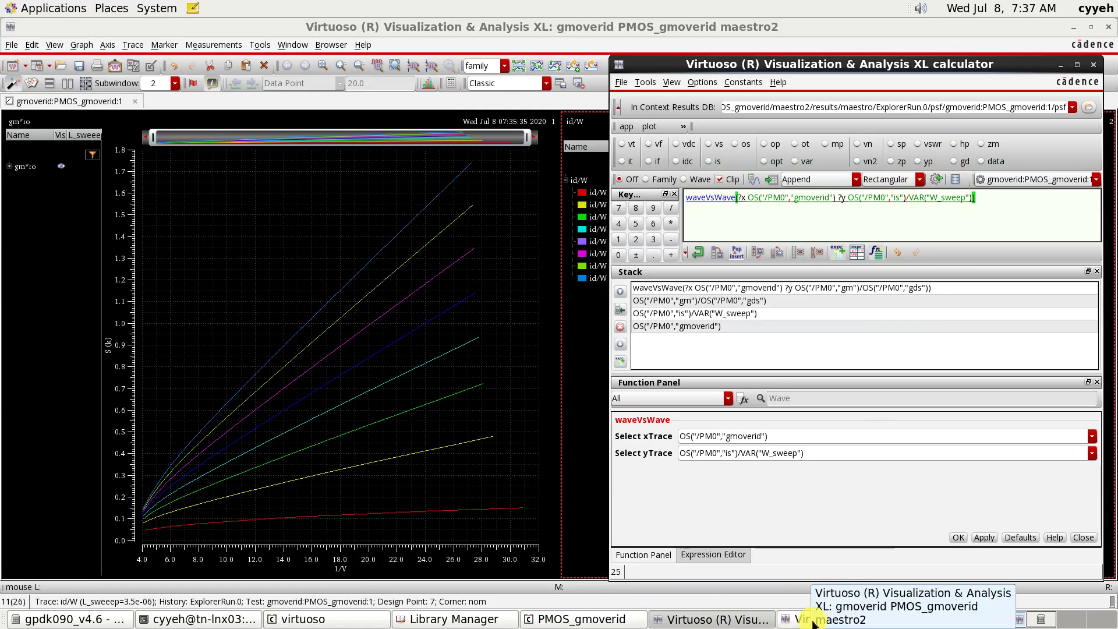
click(1060, 66)
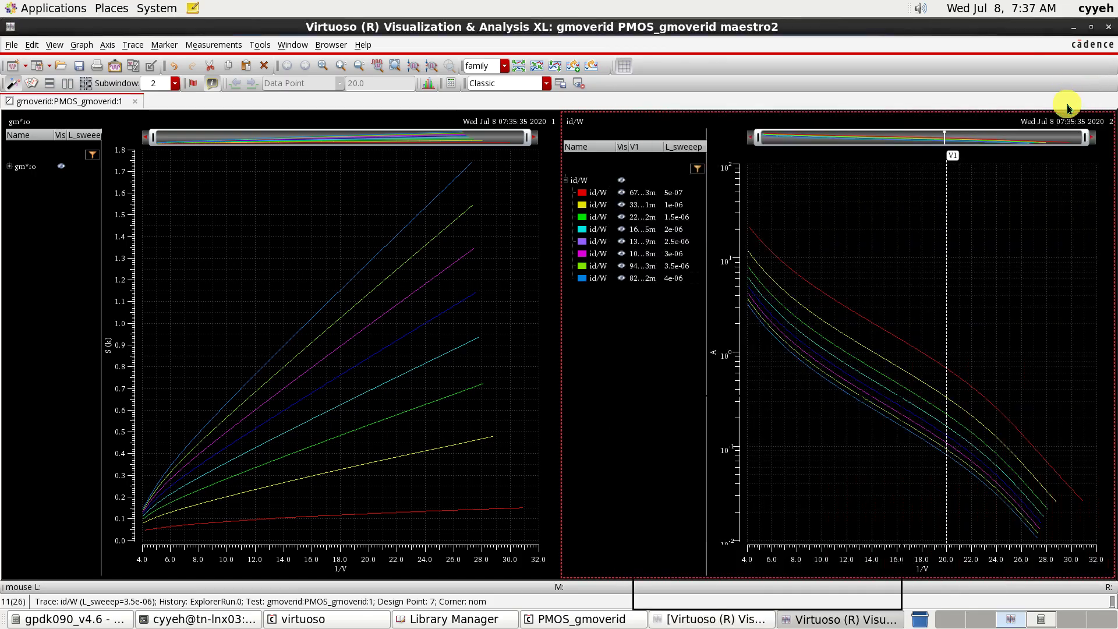
click(1073, 28)
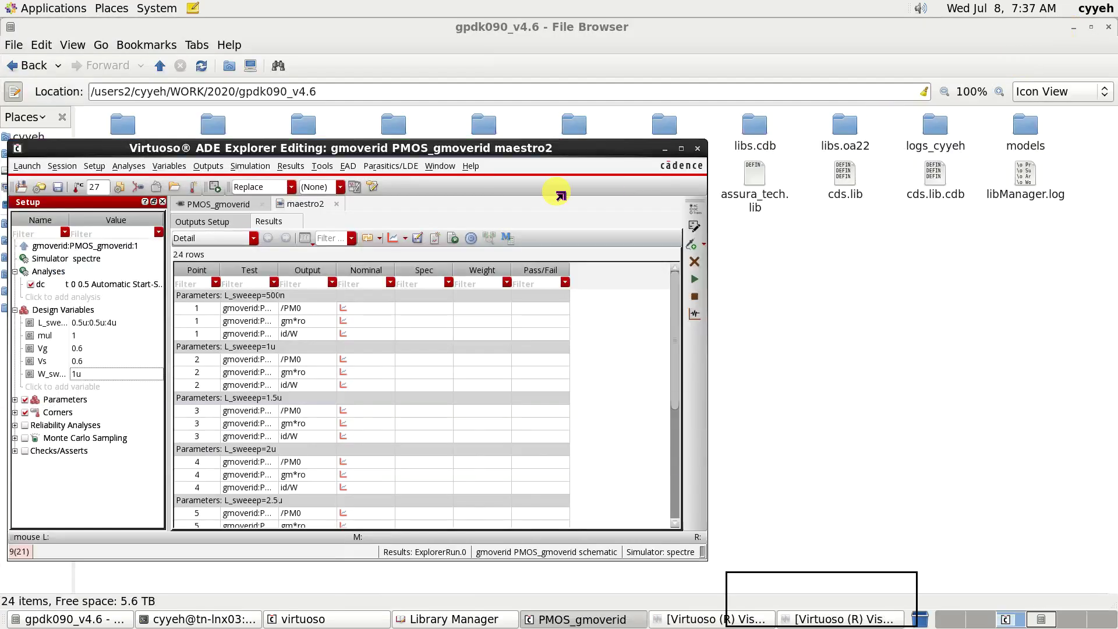
- Set the plotting mode to Append and rerun the simulation with W_sweep at 1u
click(290, 186)
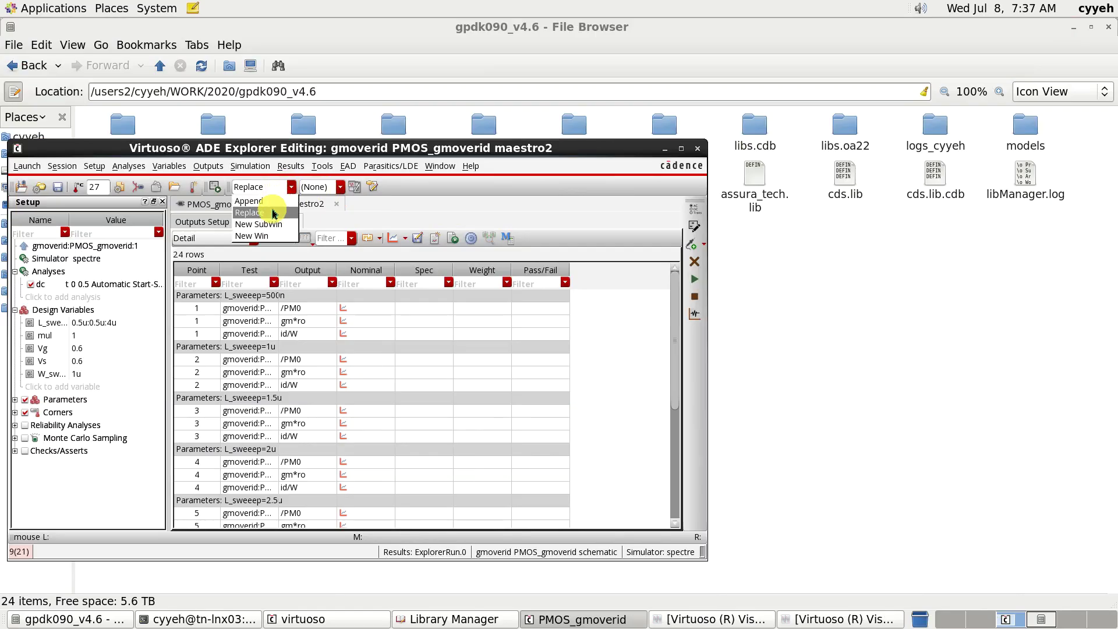
click(272, 203)
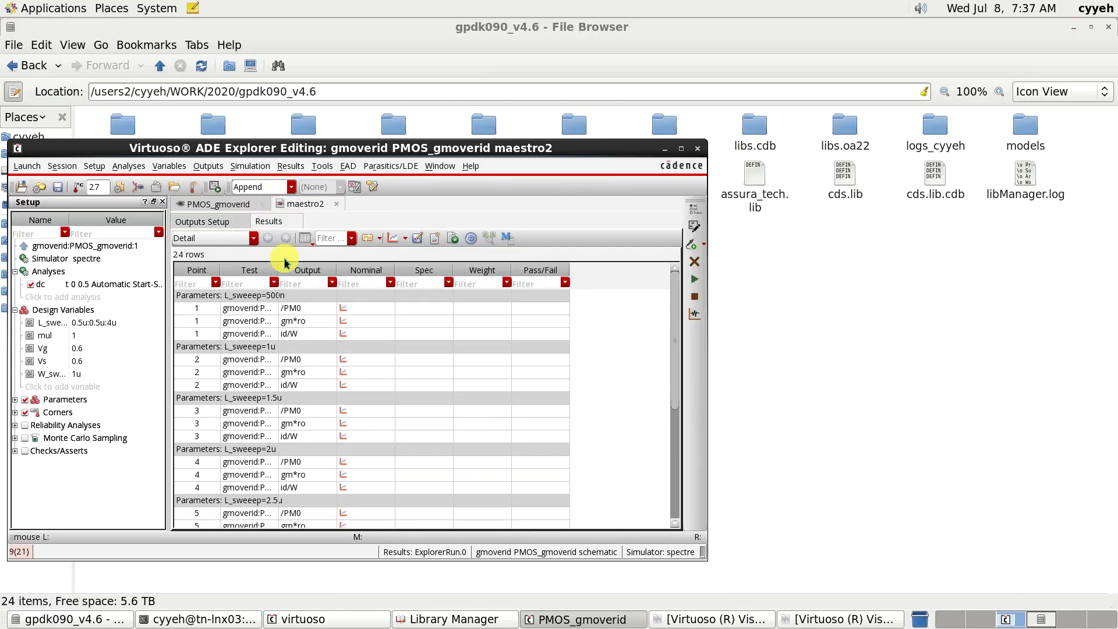
click(696, 283)
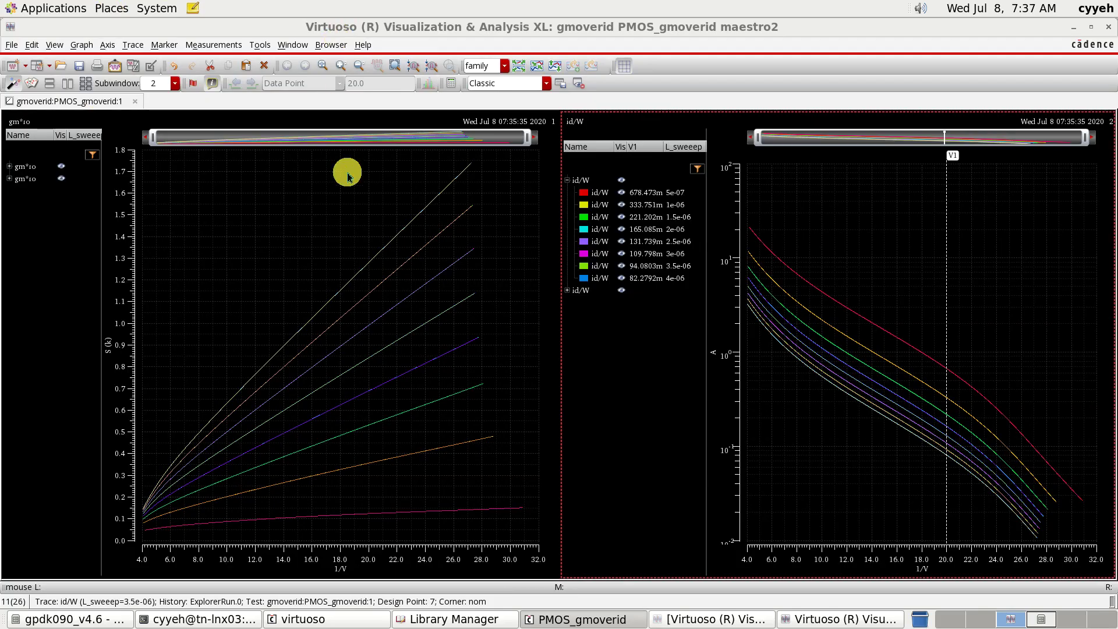
- Expand the gm*ro and id/W trace groups and add a vertical marker V1 to the gm*ro plot
click(10, 179)
click(10, 167)
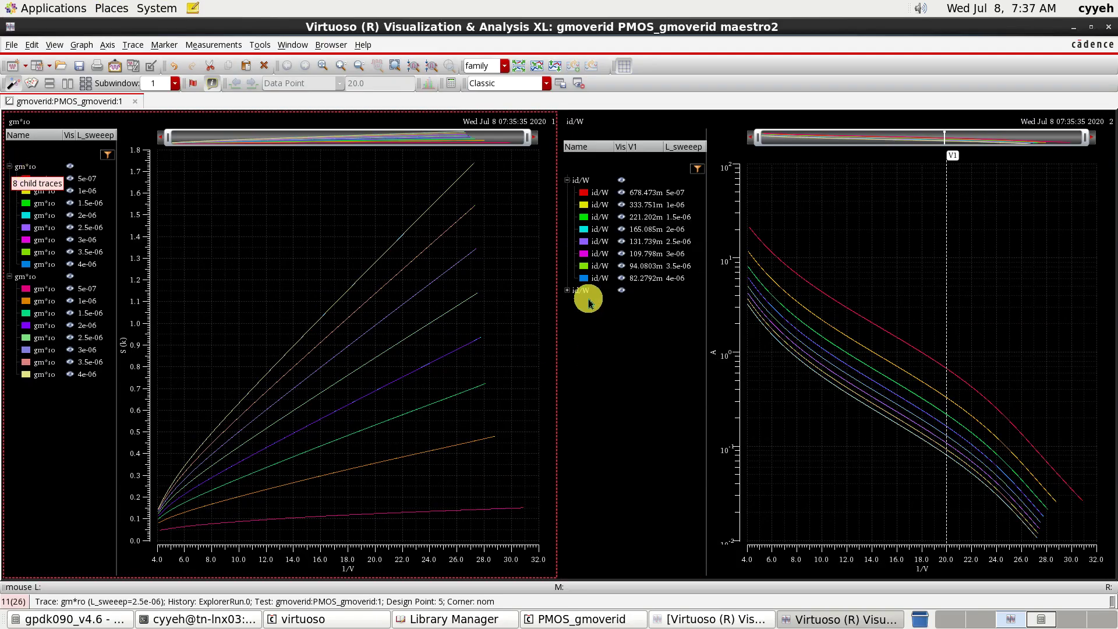
click(568, 290)
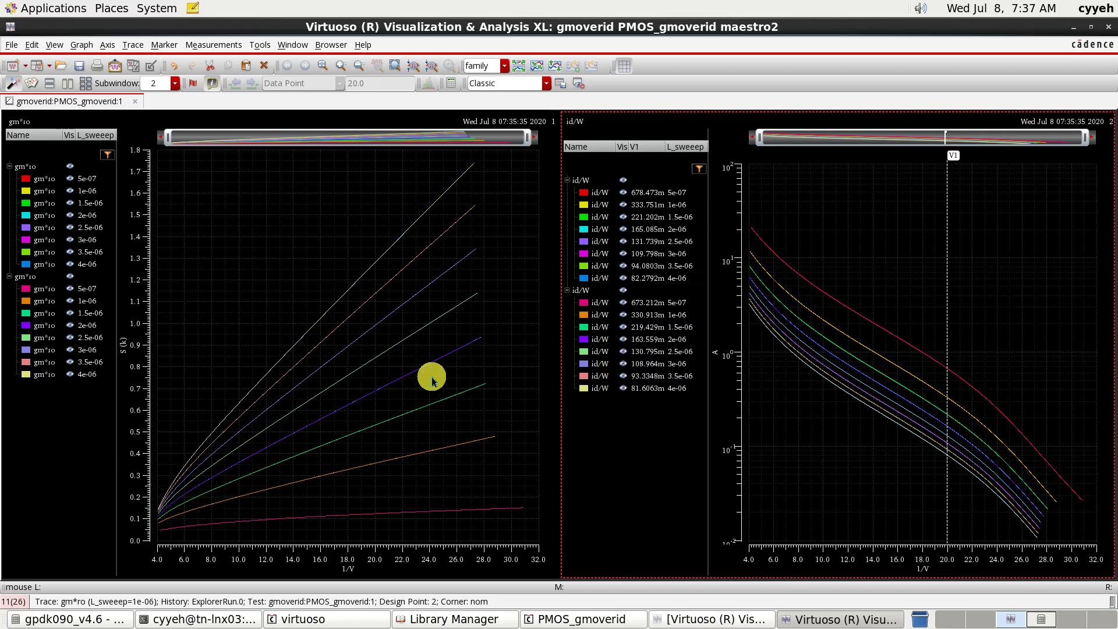
click(398, 486)
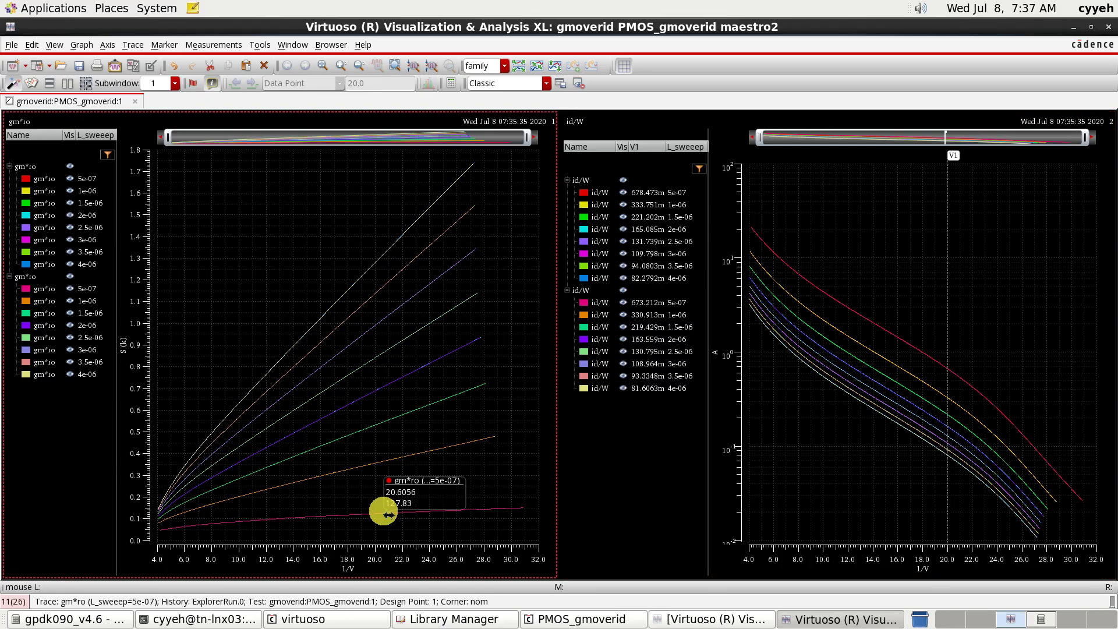
key(v)
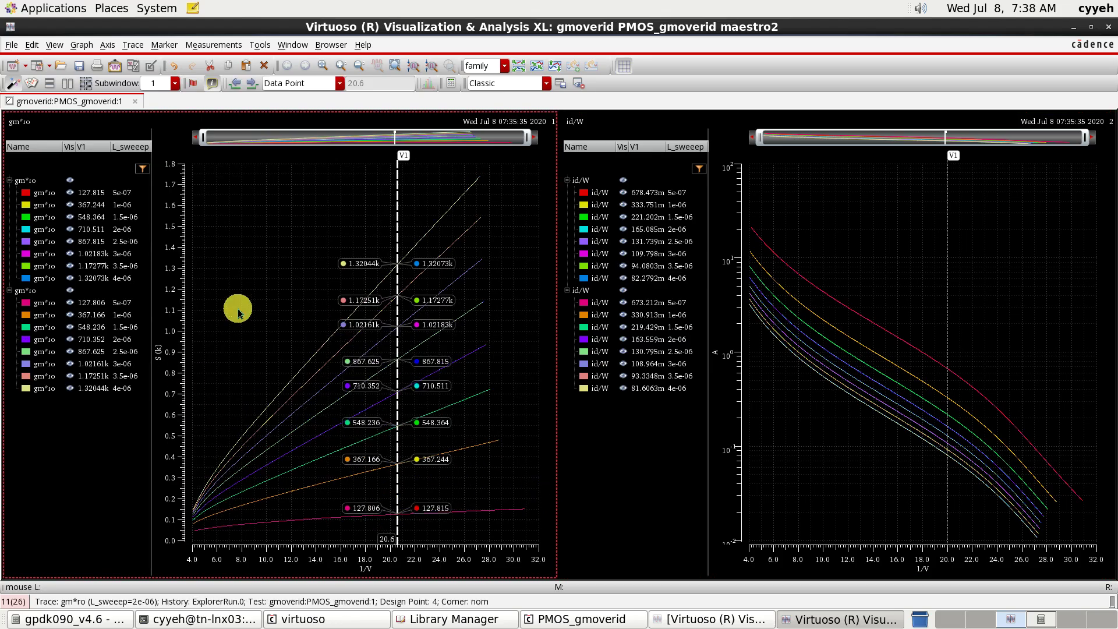
- Compare V1 readings of the 5e-07 and 4e-06 gm*ro traces across both widths, e.g. 127.815 vs 127.806
click(92, 192)
click(99, 304)
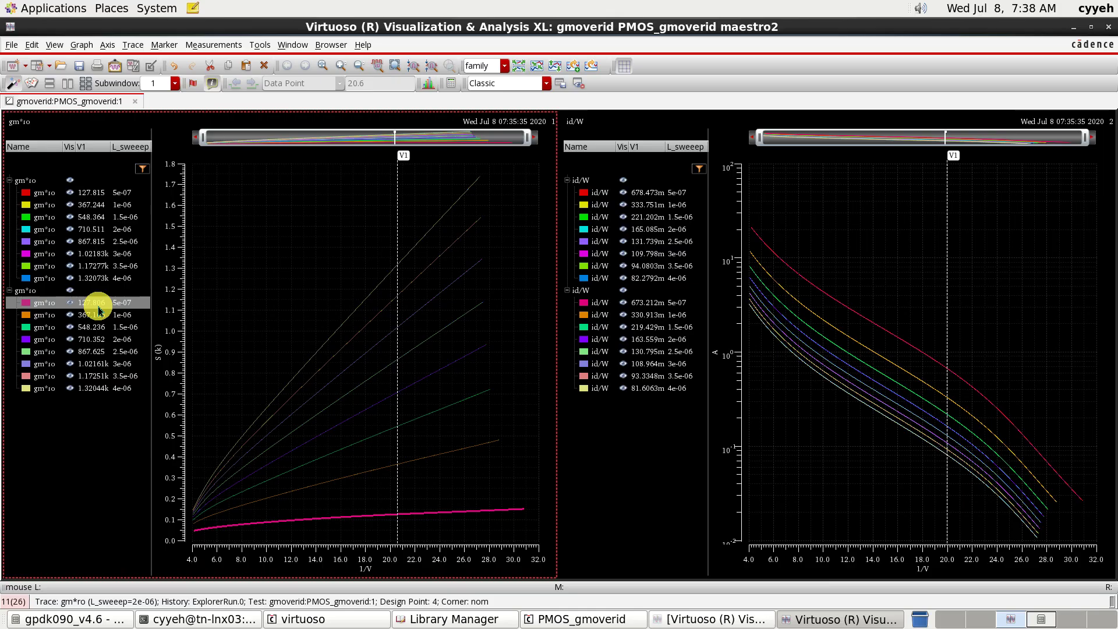
click(99, 193)
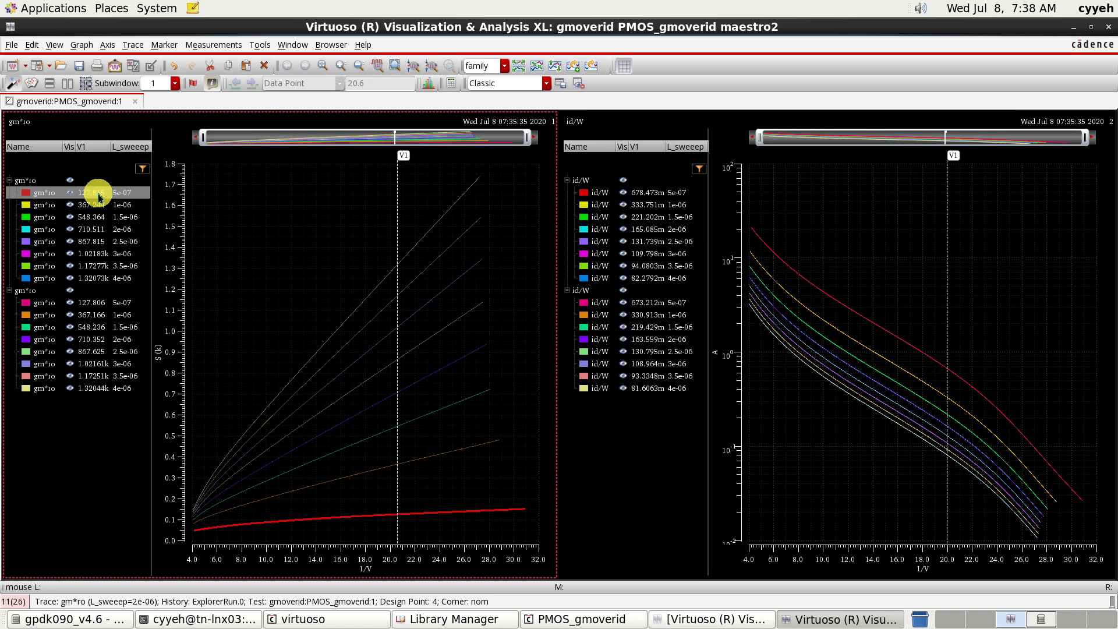
click(104, 304)
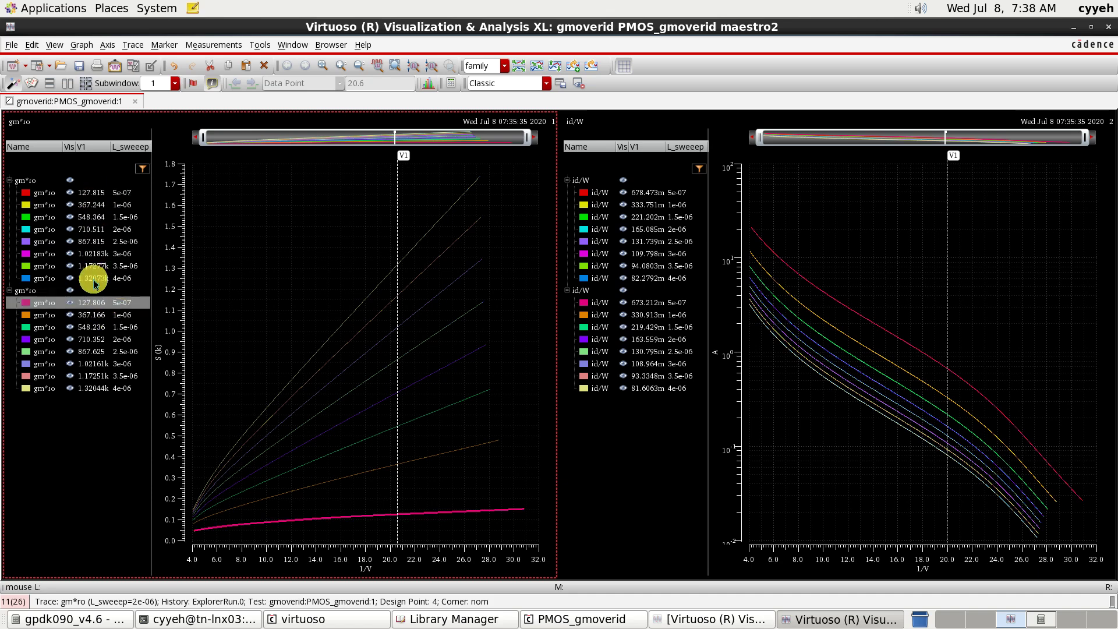
click(95, 283)
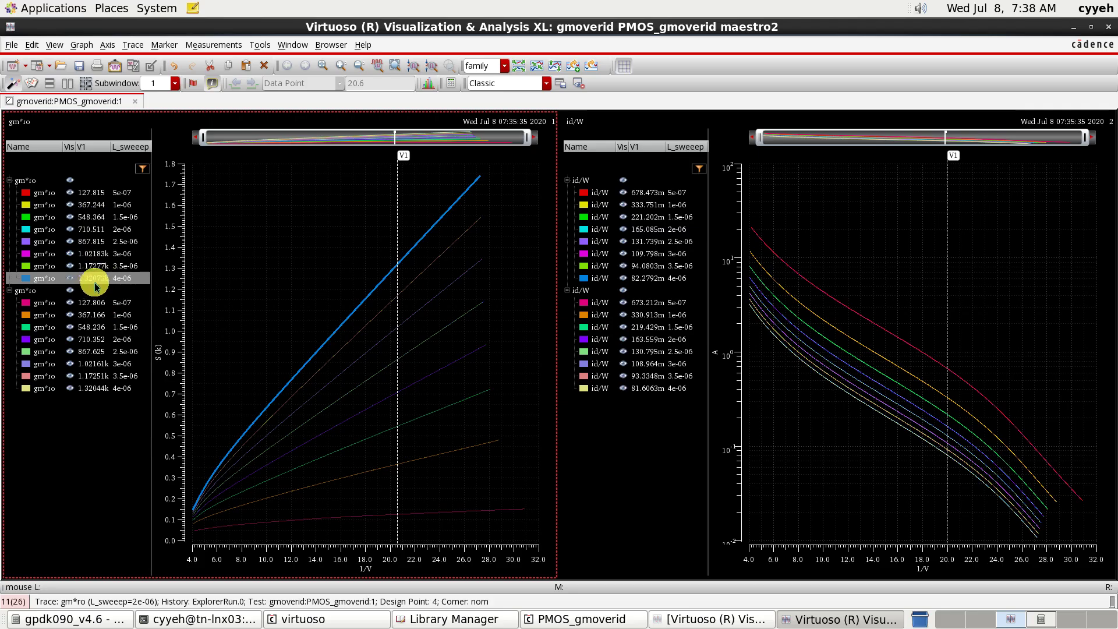
click(105, 397)
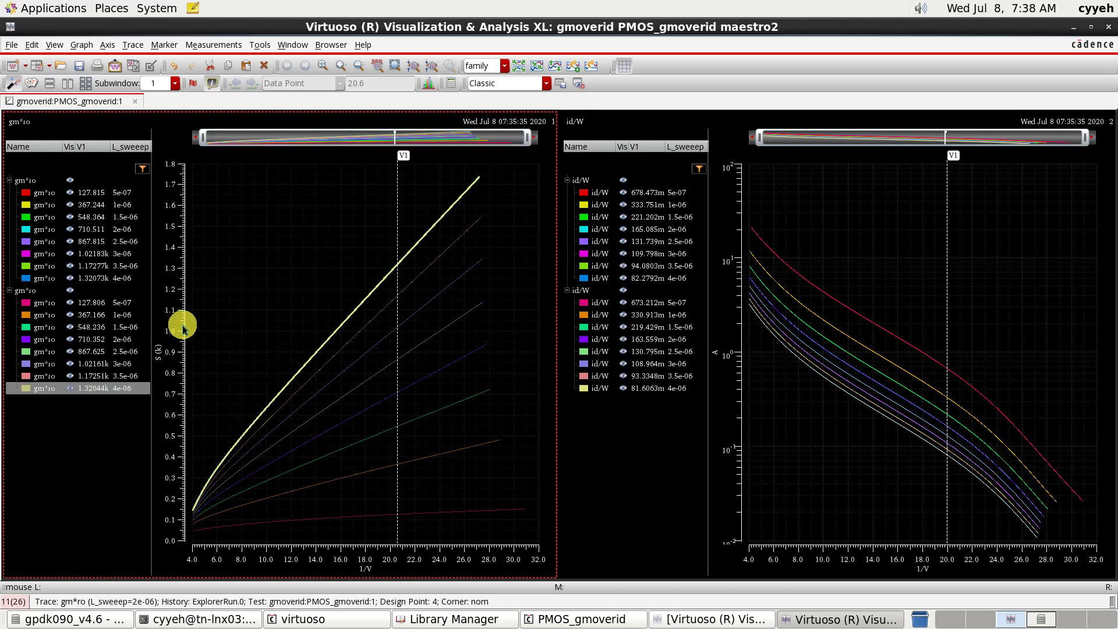
click(947, 290)
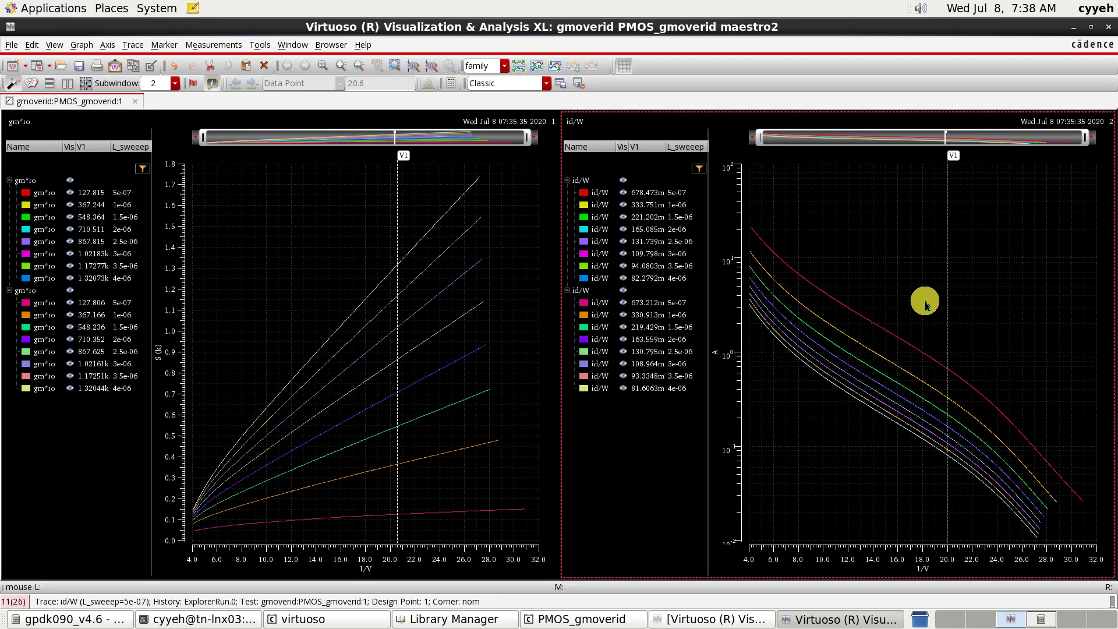
- Move the id/W V1 marker to gm/Id 12.0 and compare both widths' 5e-07 and 4e-06 traces
click(947, 256)
drag(950, 257, 848, 287)
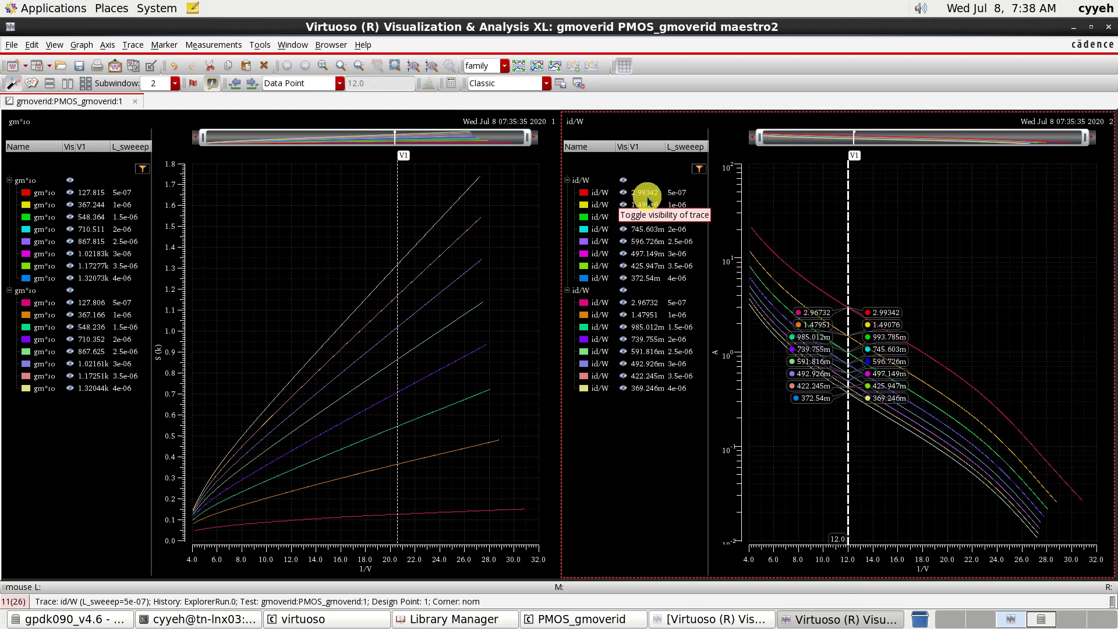
click(645, 303)
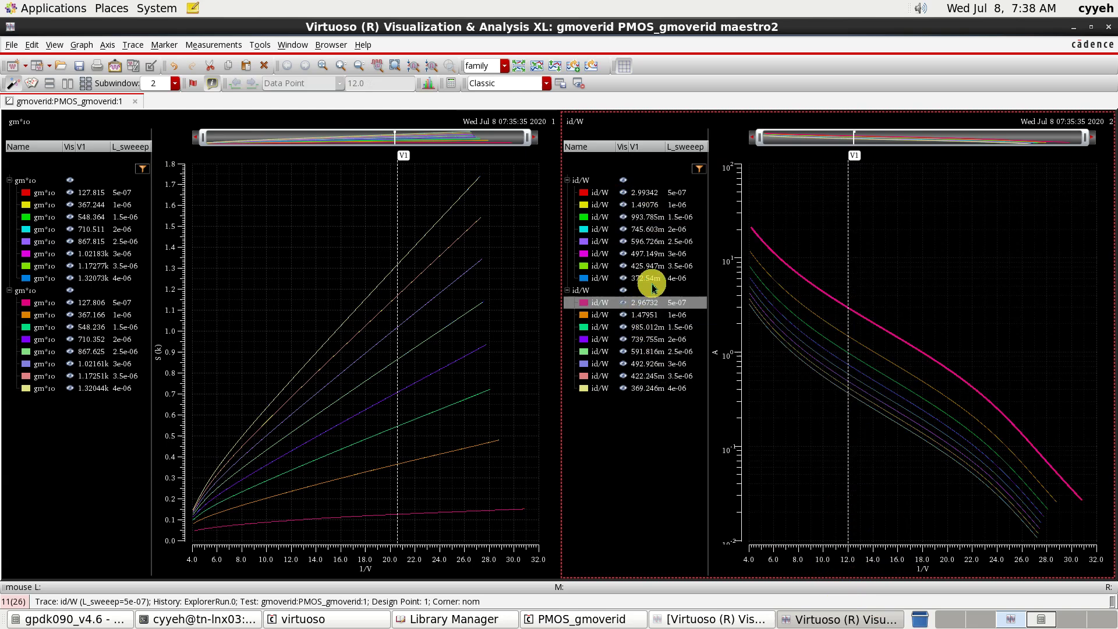
click(646, 281)
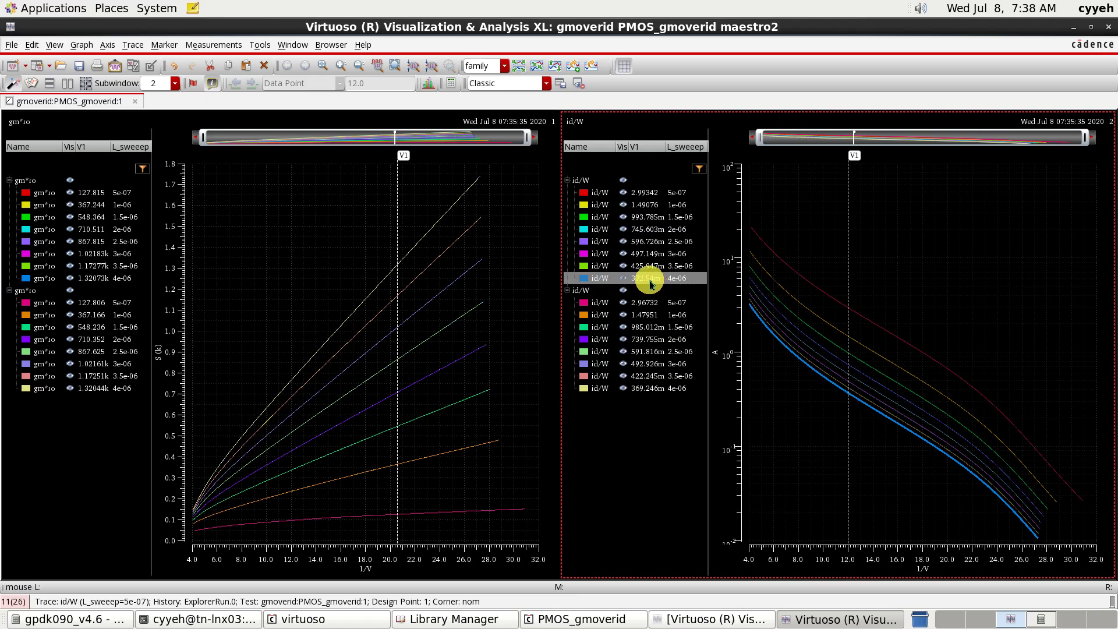
click(650, 389)
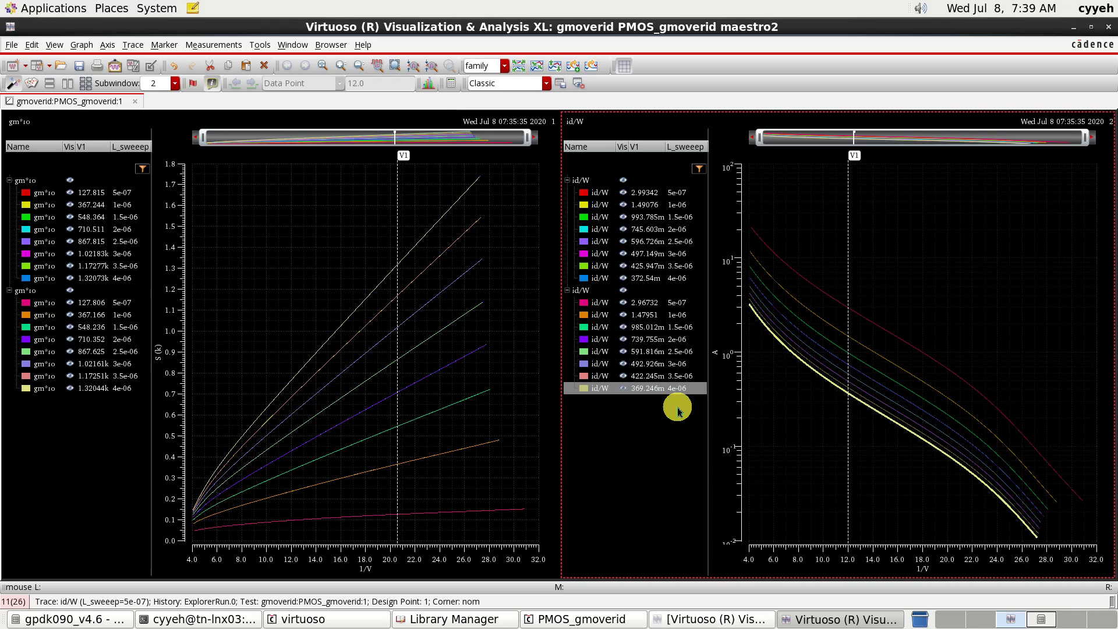
- Close the Visualization & Analysis XL window and return to the PMOS_gmoverid schematic
click(1109, 28)
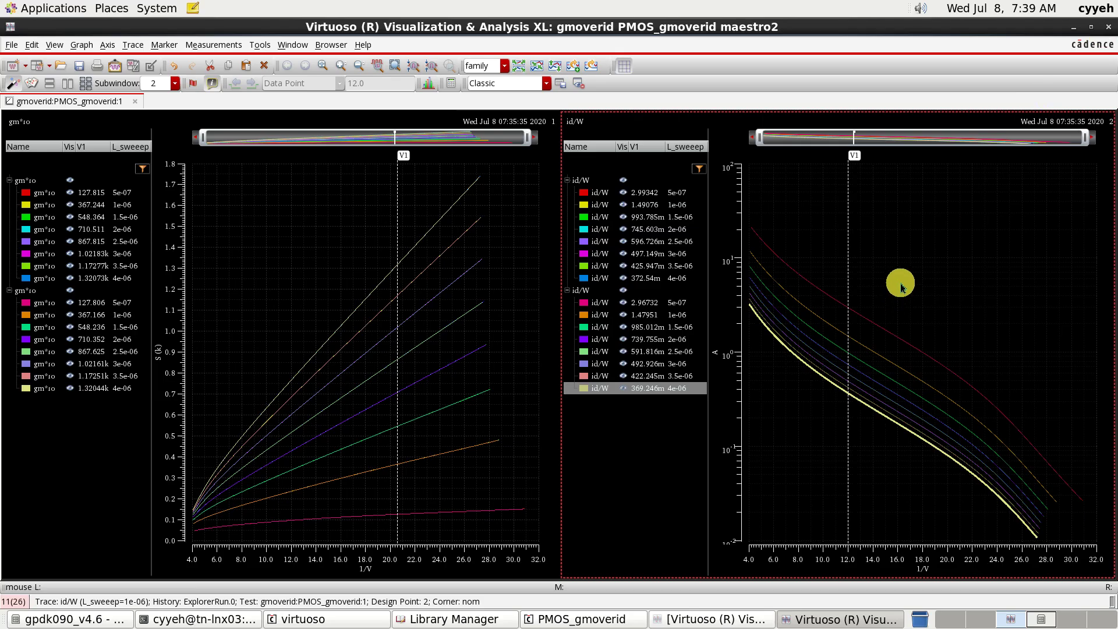
click(1108, 27)
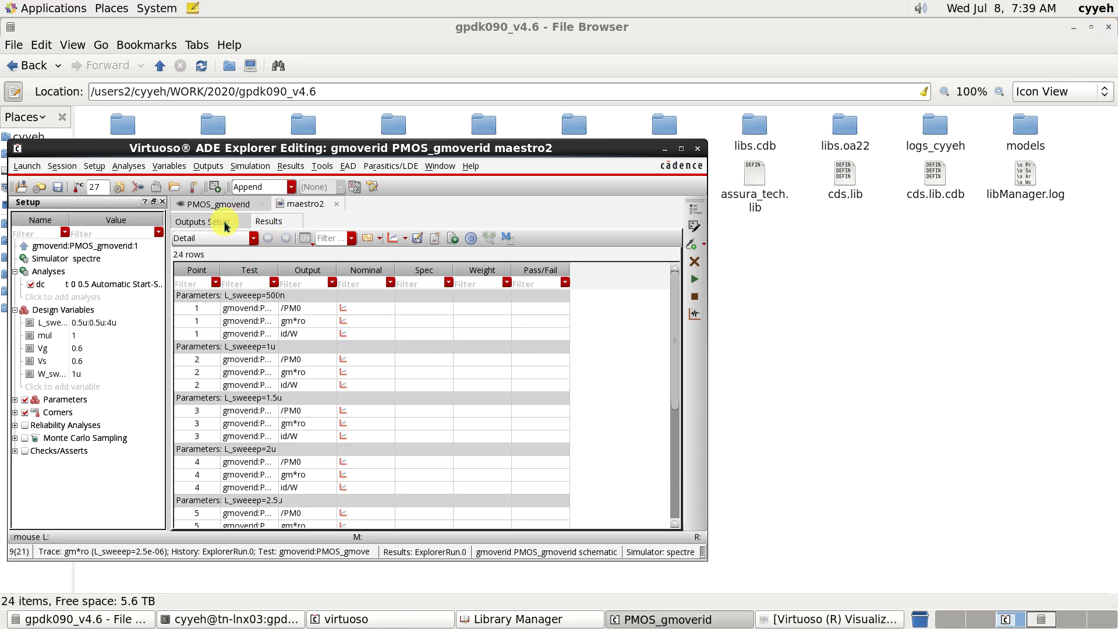
click(205, 222)
click(209, 203)
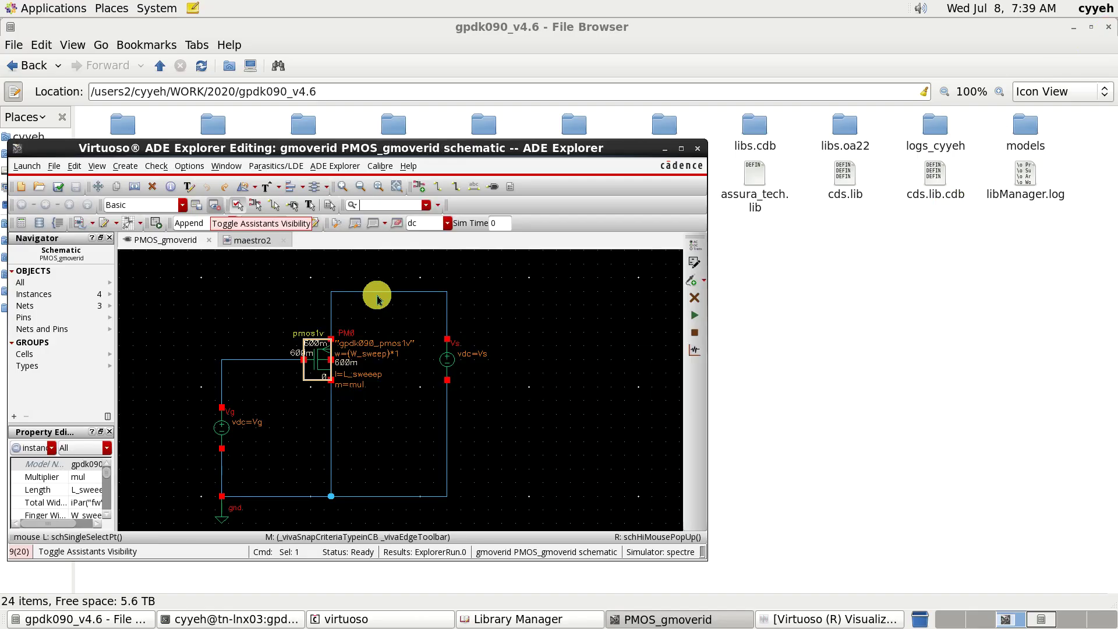